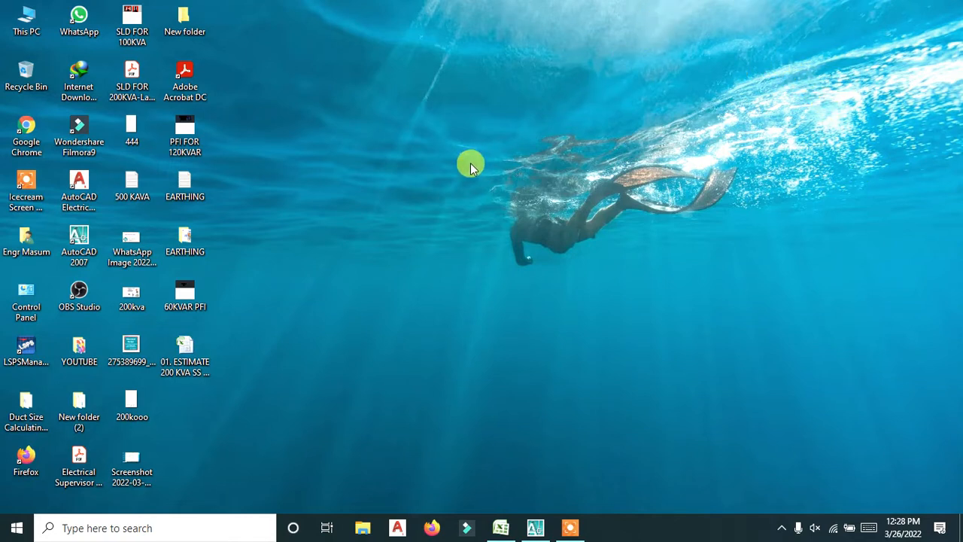
- Switch to AutoCAD and examine the PFI diagram's capacitor bank, magnetic contactors, fuses and 60KVAR relay
left_click(535, 529)
scroll(416, 364, "up", 2)
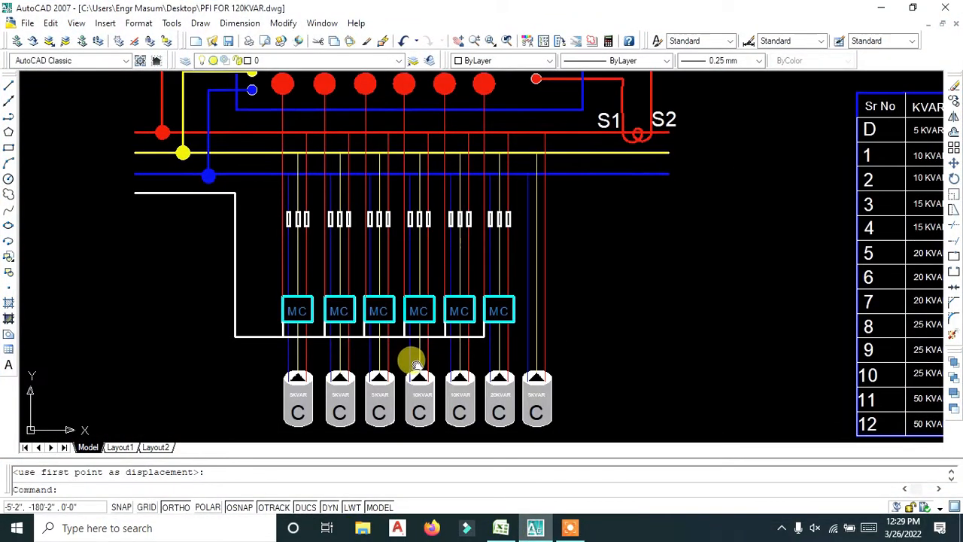
middle_click_drag(416, 365, 422, 339)
scroll(312, 384, "up", 5)
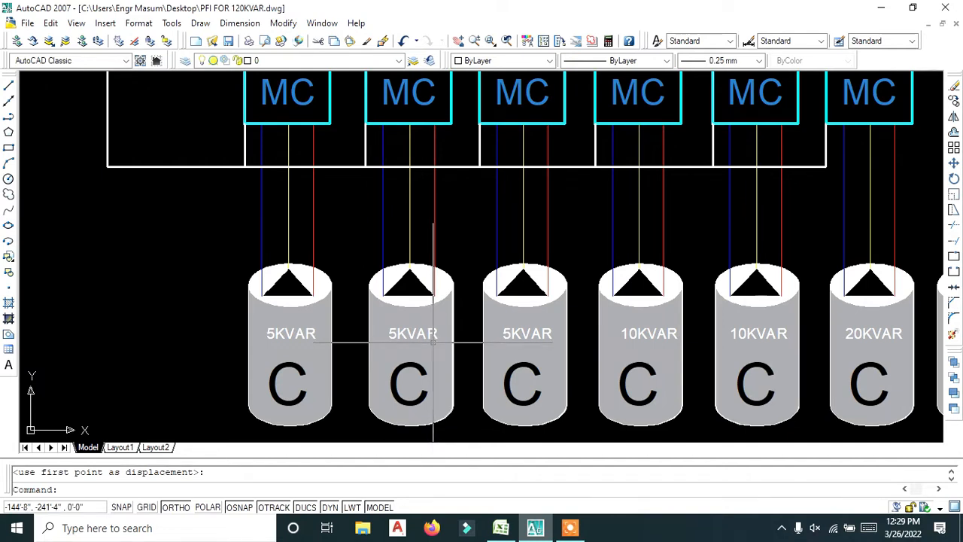
scroll(527, 305, "down", 1)
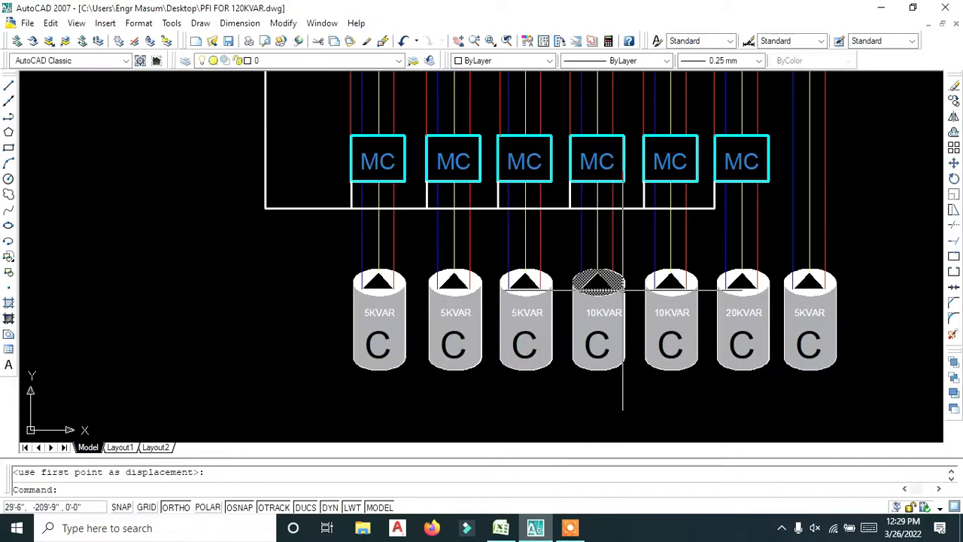
scroll(623, 289, "down", 1)
middle_click_drag(609, 279, 580, 308)
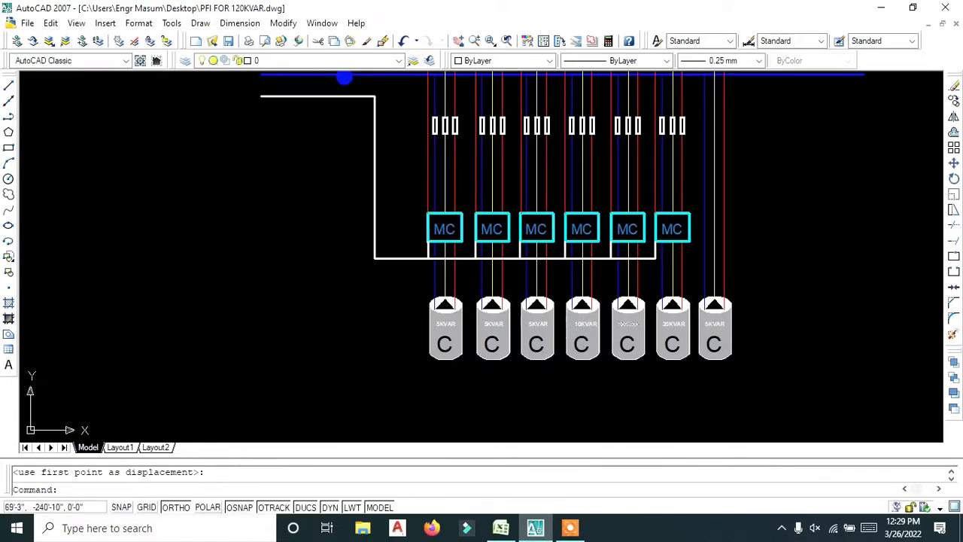
middle_click_drag(679, 331, 640, 329)
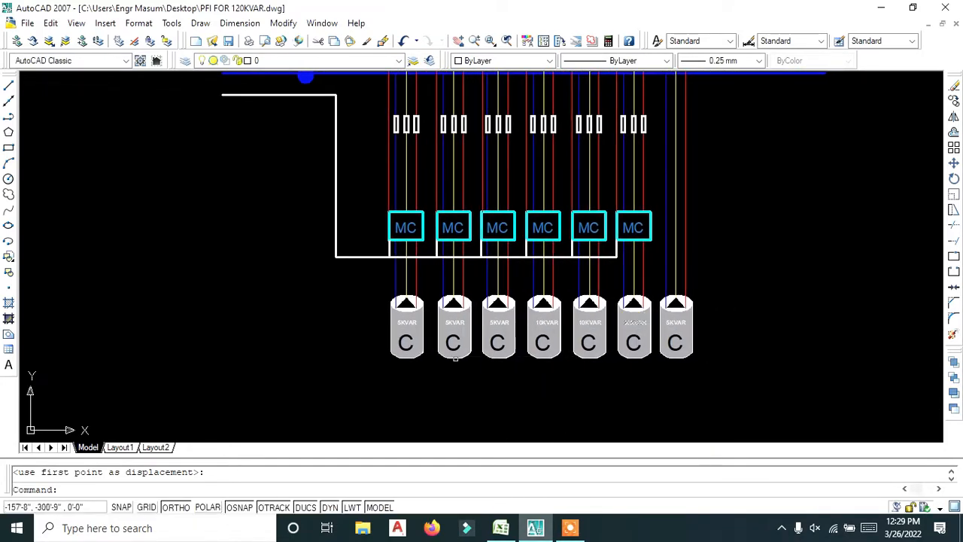
scroll(390, 320, "down", 2)
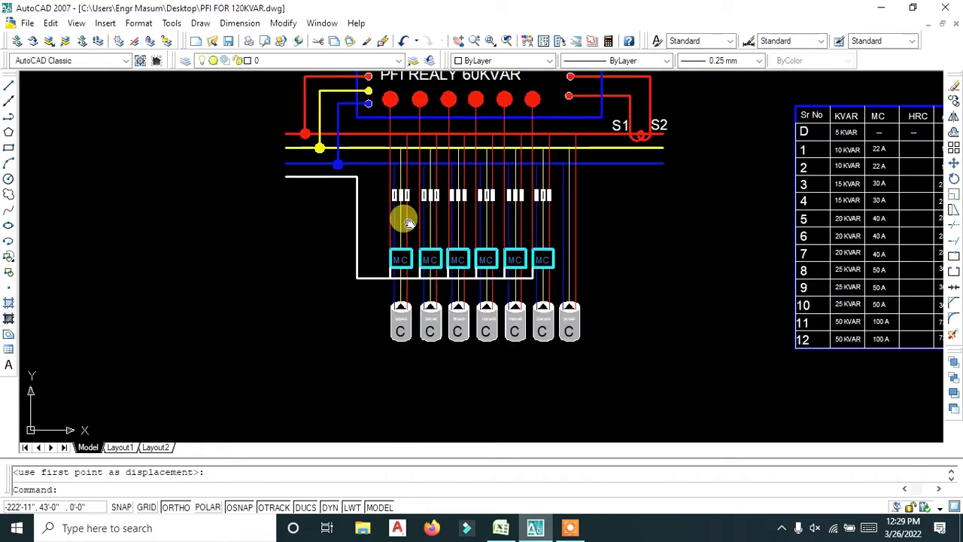
middle_click_drag(407, 222, 409, 229)
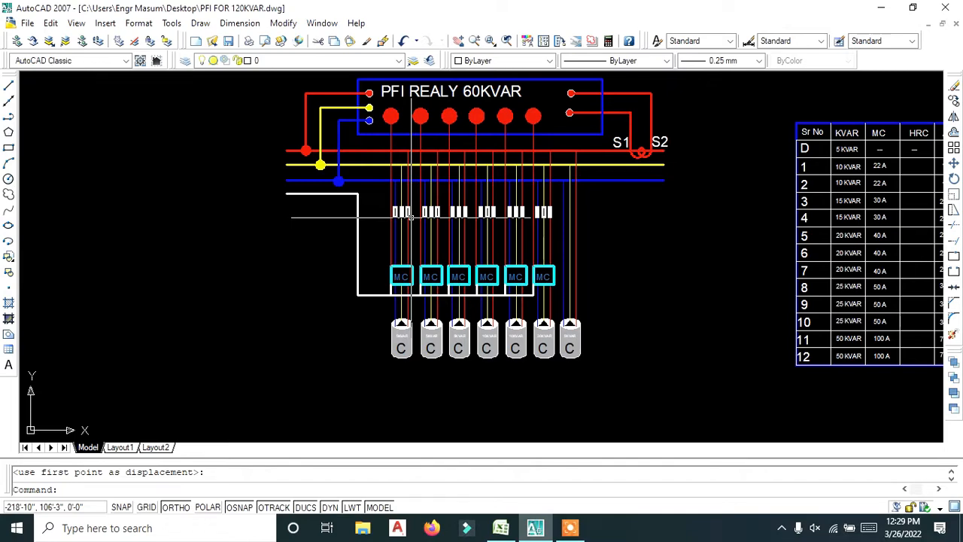
scroll(462, 87, "up", 8)
middle_click_drag(462, 86, 463, 98)
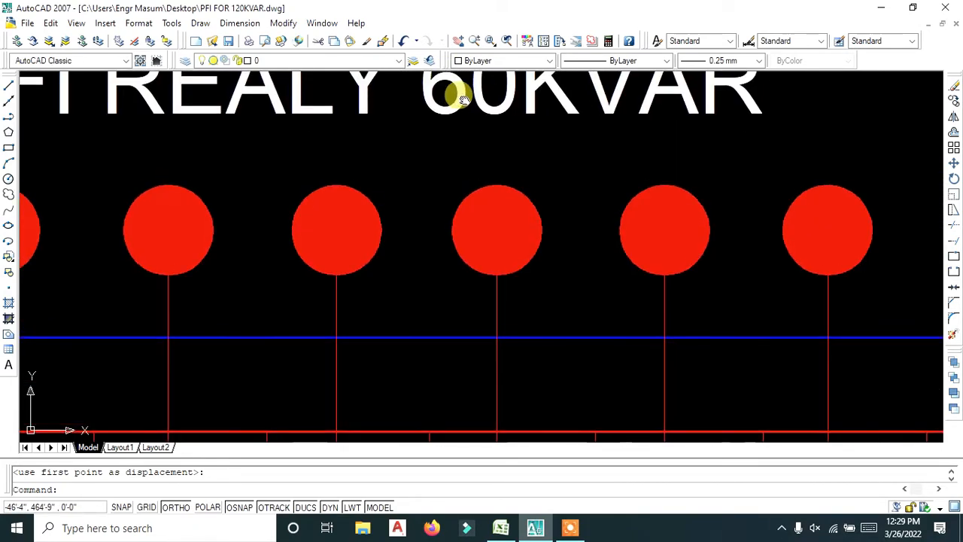
left_click(460, 98)
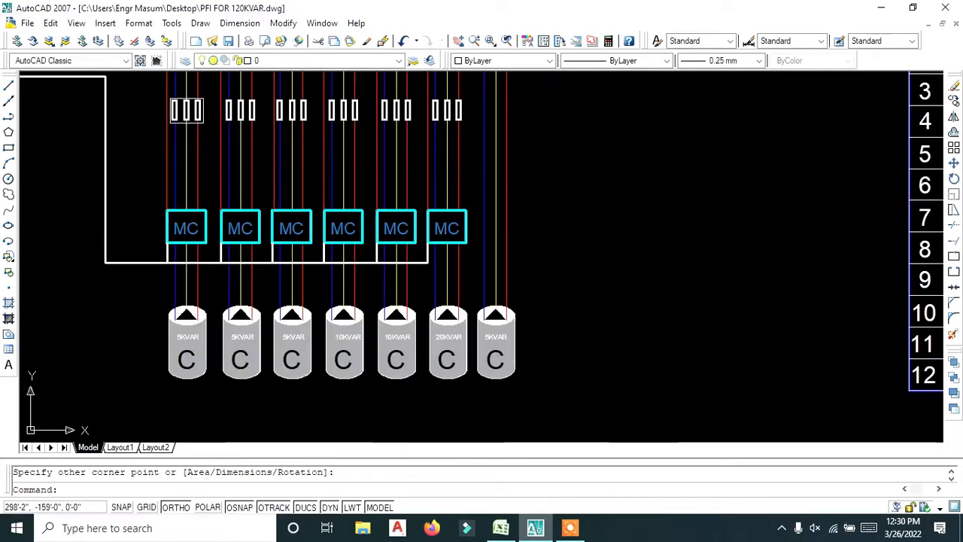
- Change row D's KVAR entry in the rating table to 1.5 KVAR and widen its text box to fit one line
middle_click_drag(783, 202, 585, 279)
scroll(537, 295, "up", 3)
scroll(620, 252, "down", 4)
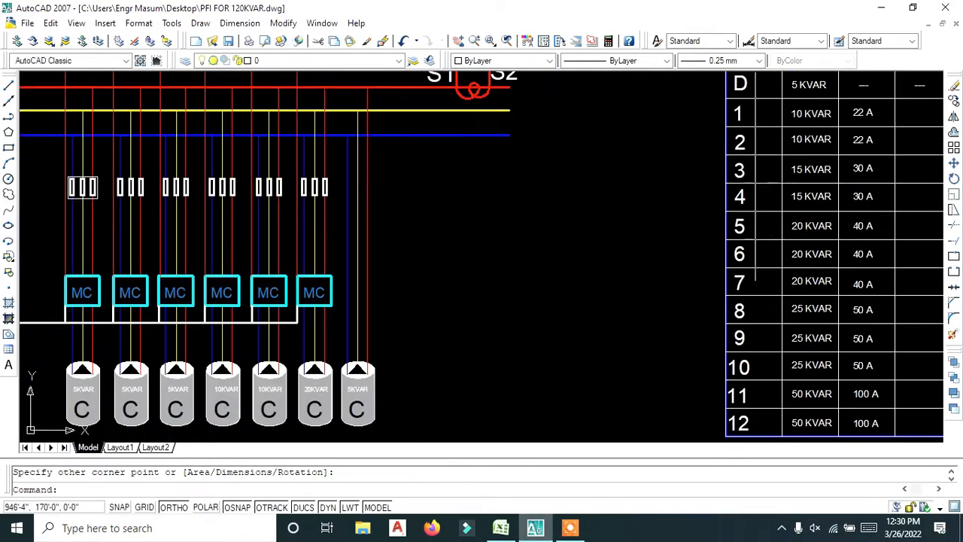
middle_click_drag(756, 161, 657, 236)
scroll(706, 163, "up", 5)
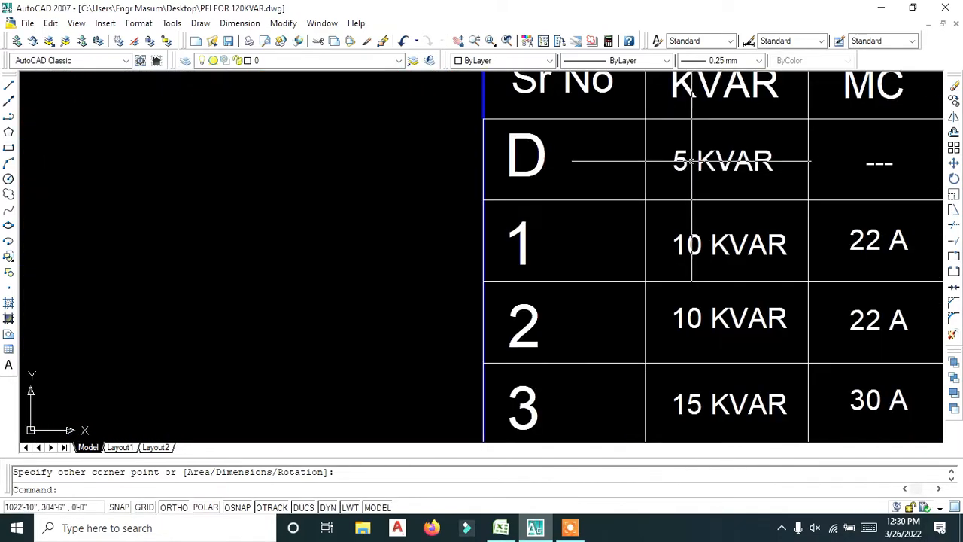
double_click(685, 160)
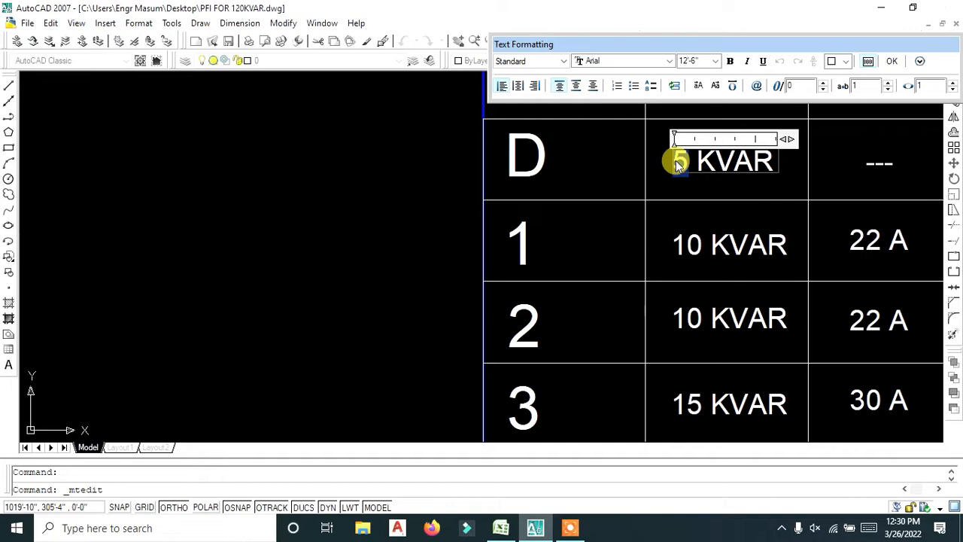
type("1")
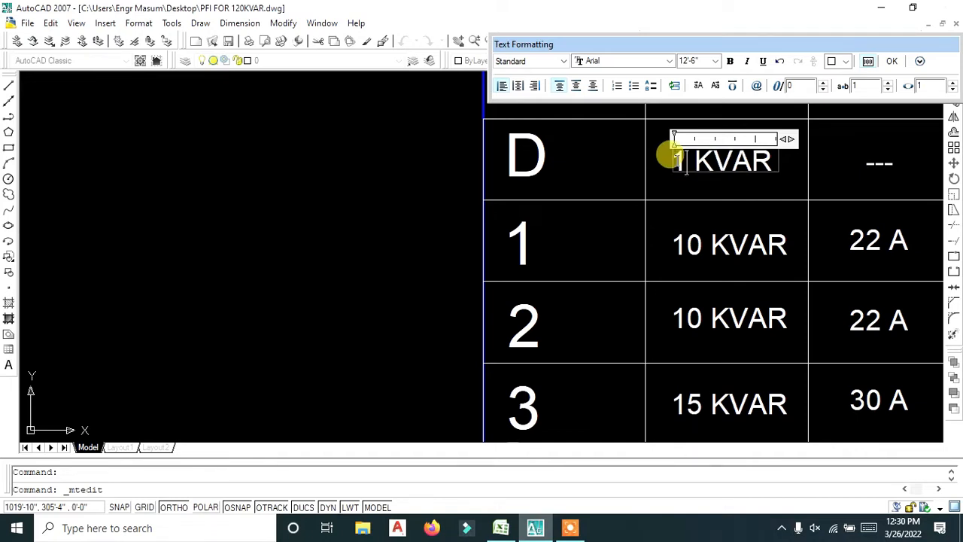
type(".5")
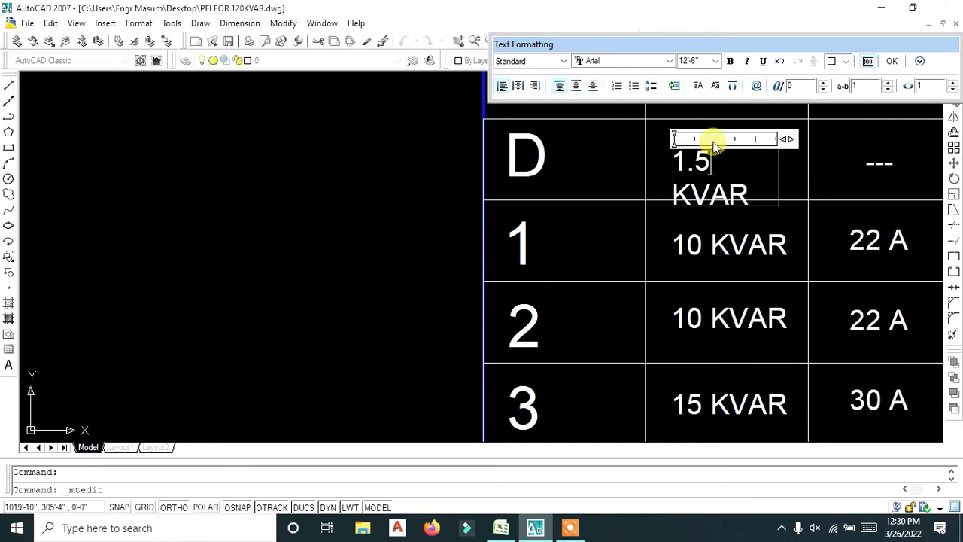
left_click_drag(785, 140, 808, 138)
left_click(598, 166)
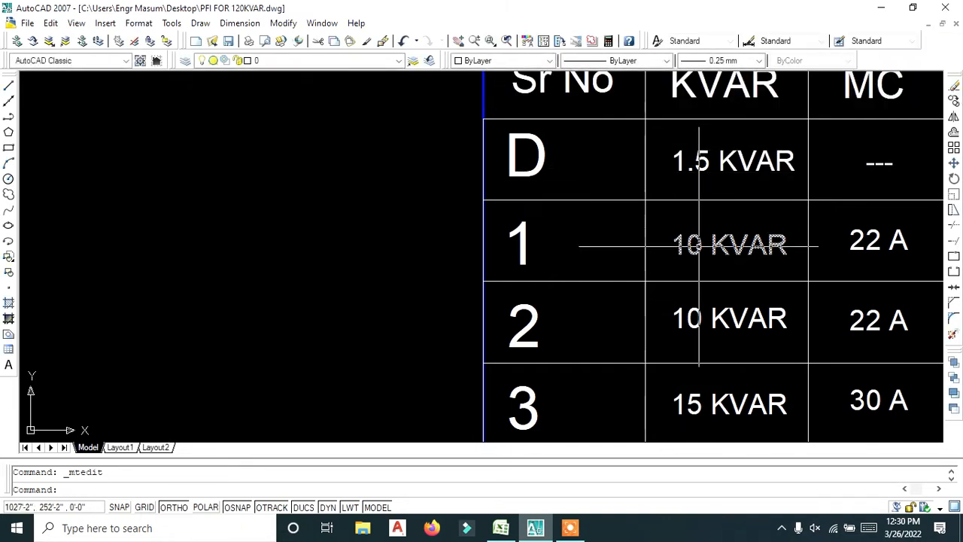
- Change row 1's KVAR entry in the rating table to 7.5KVAR and widen its text box
double_click(692, 245)
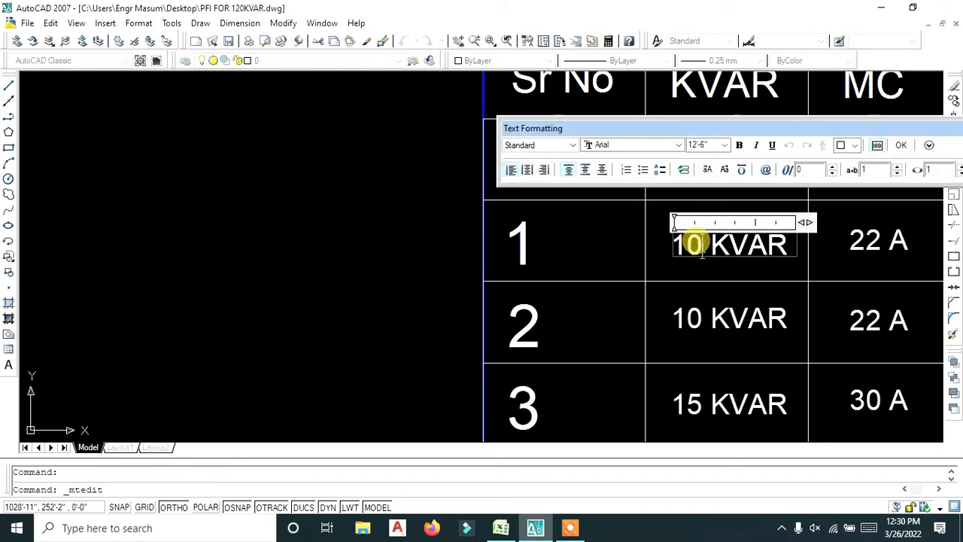
left_click_drag(703, 245, 675, 242)
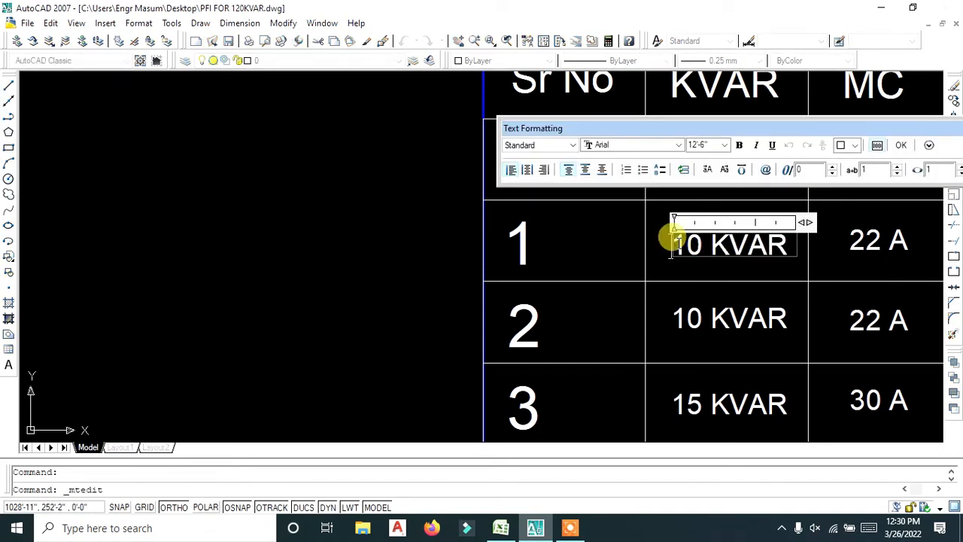
type("7.5")
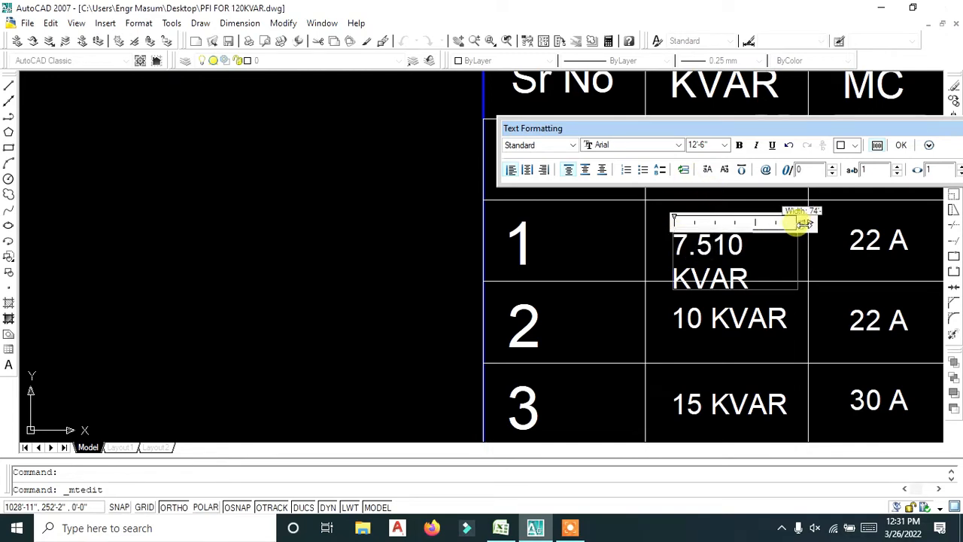
left_click_drag(802, 221, 824, 222)
left_click_drag(751, 245, 713, 226)
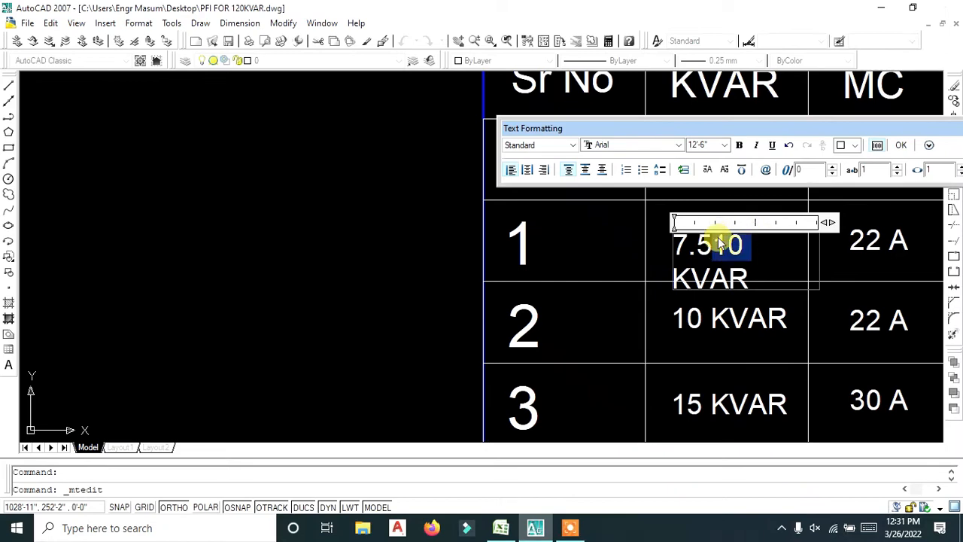
key("Delete")
left_click(721, 298)
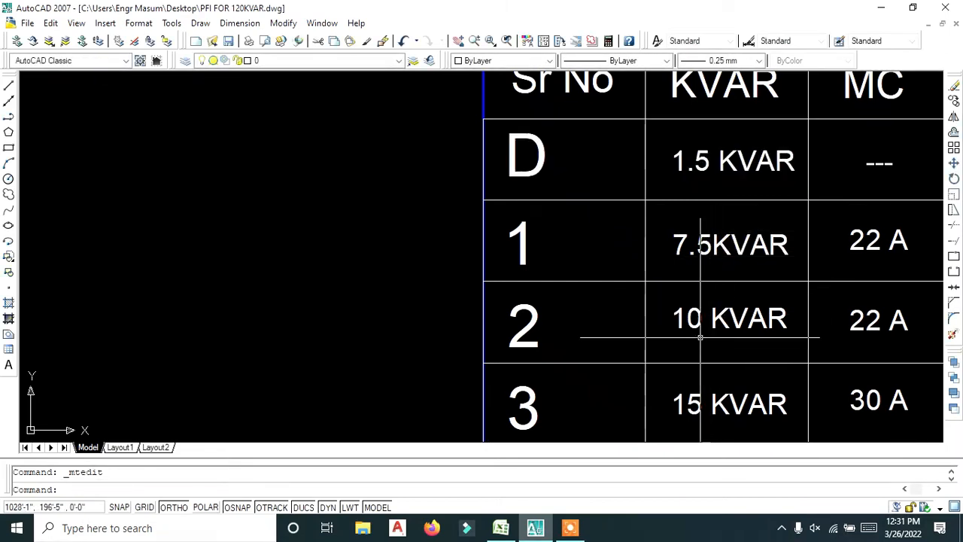
- Change row 2's KVAR entry in the rating table to 12.5 KVAR and widen its text box to fit one line
mouse_move(645, 338)
middle_mouse_down()
mouse_move(688, 275)
mouse_move(695, 231)
middle_mouse_up()
double_click(695, 231)
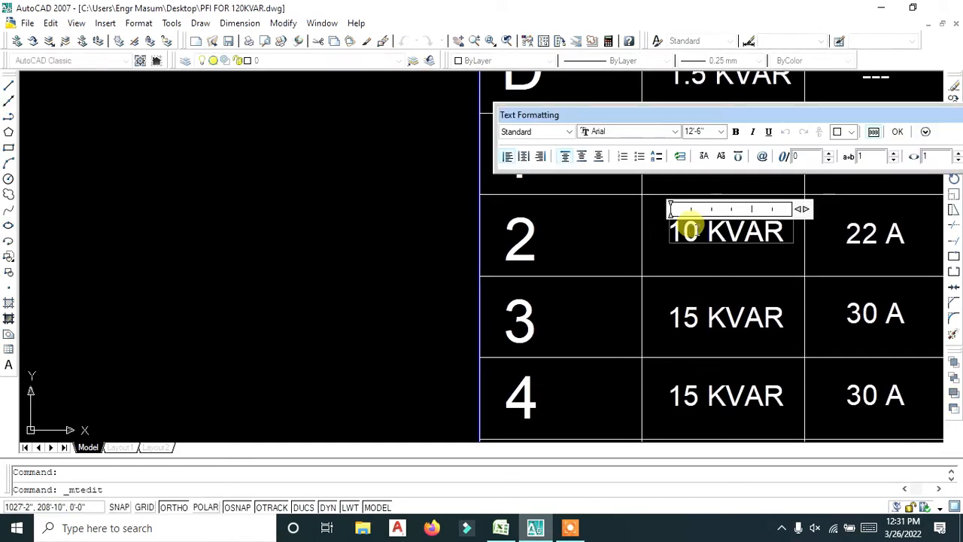
left_click_drag(684, 231, 652, 213)
type("12.5")
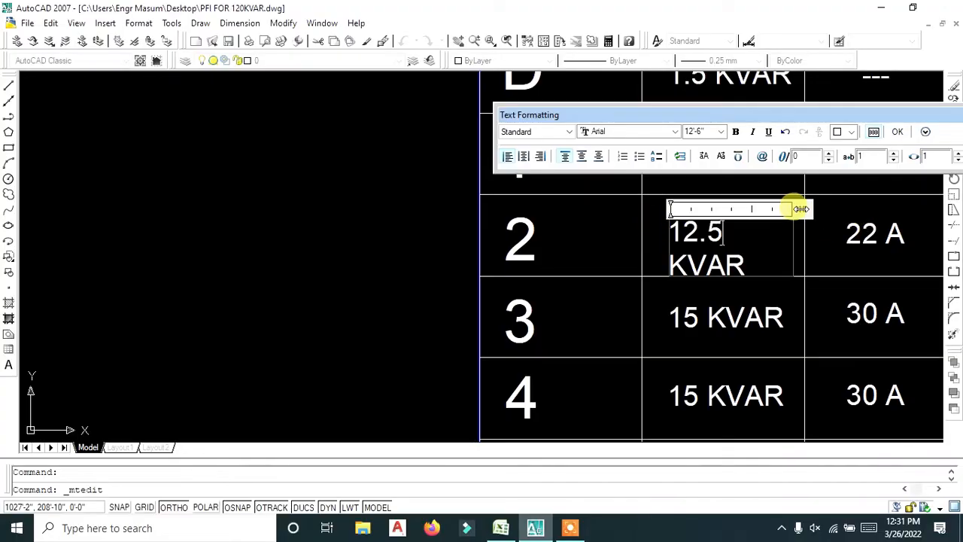
left_click_drag(802, 208, 840, 208)
left_click(749, 261)
- Move the 12.5 KVAR text in row 2 clear of the KVAR column's right border
left_click(744, 230)
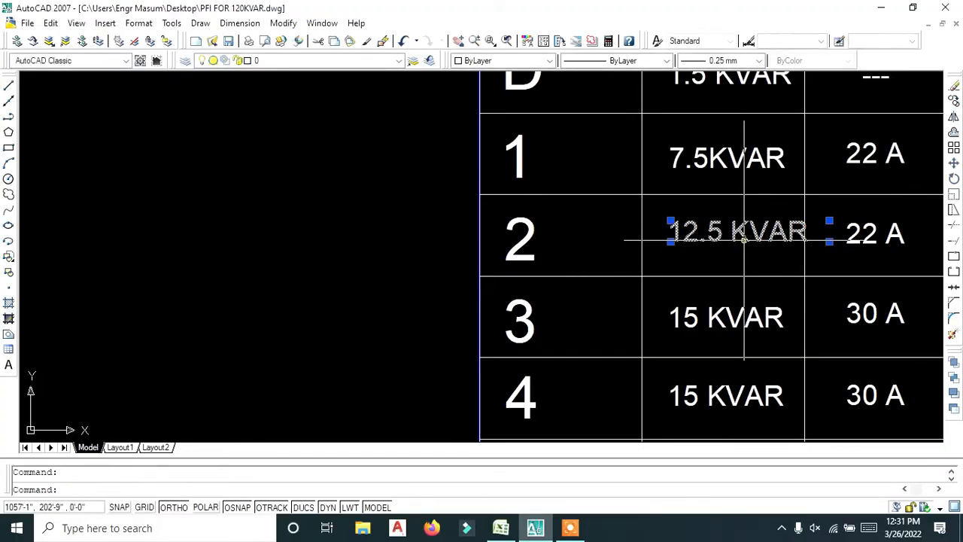
type("m")
key("Return")
left_click(741, 258)
left_click(738, 256)
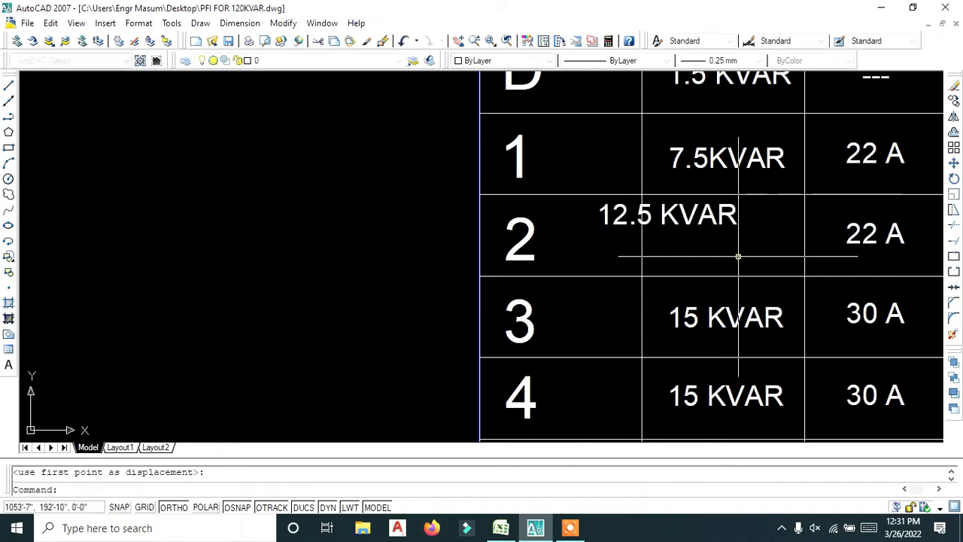
left_click(721, 223)
type("m")
key("Return")
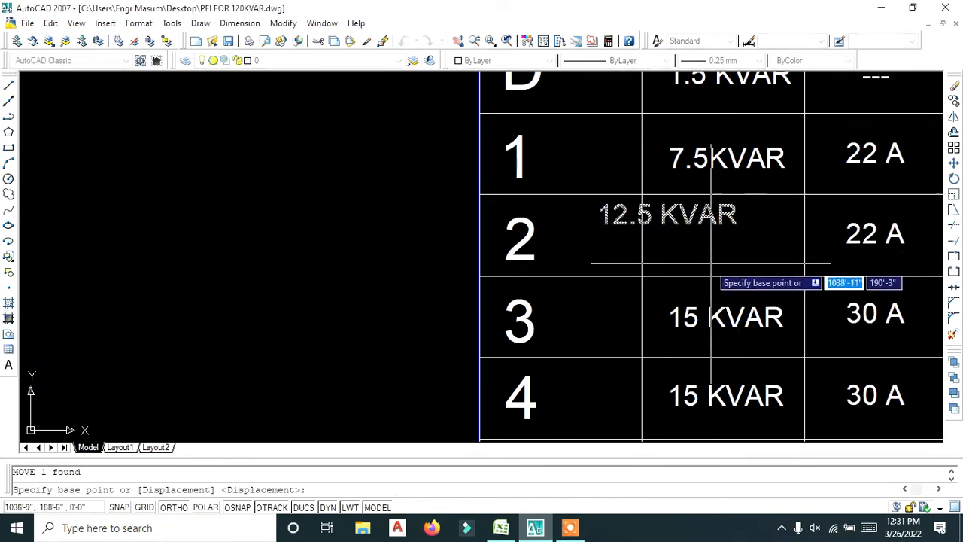
left_click(345, 277)
left_click(734, 228)
- Reposition the 12.5 KVAR text so it sits centered within row 2's KVAR cell
left_click(712, 220)
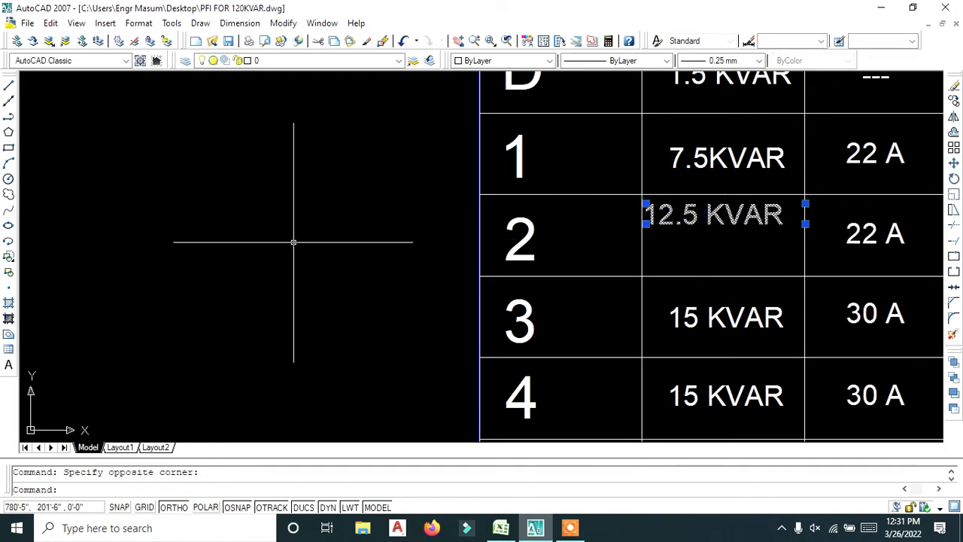
type("m")
key("Return")
left_click(288, 224)
left_click(335, 244)
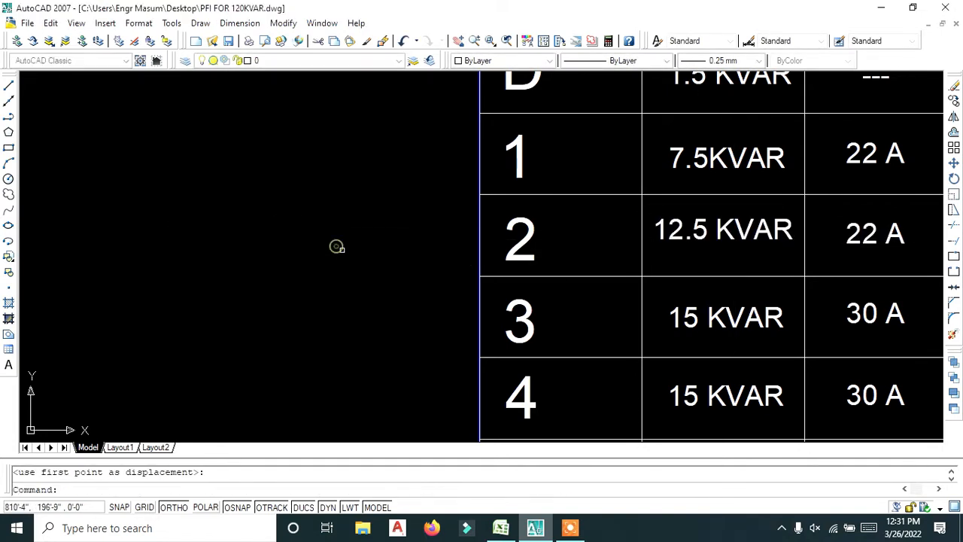
left_click(723, 255)
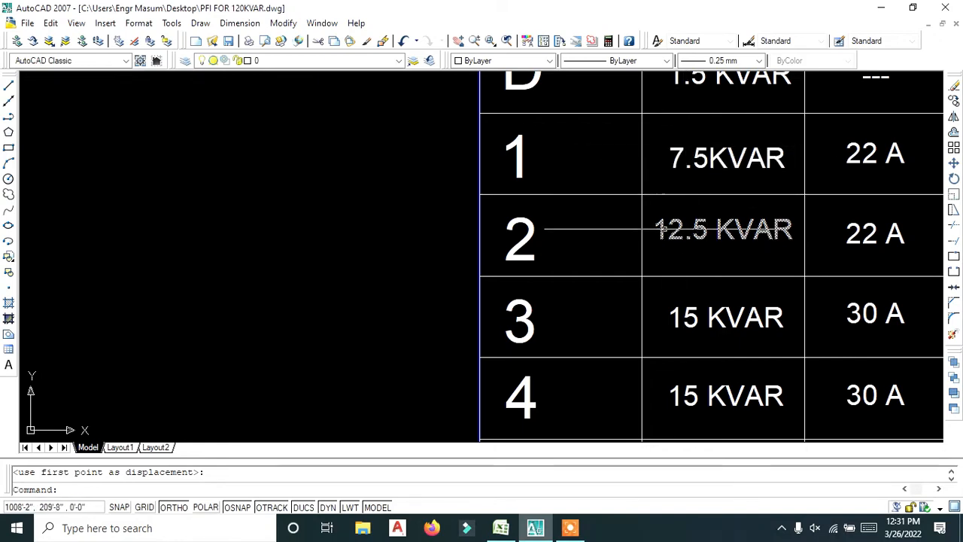
- Change row 3's KVAR entry in the rating table to 25 KVAR
middle_click_drag(691, 270, 671, 189)
scroll(668, 240, "down", 2)
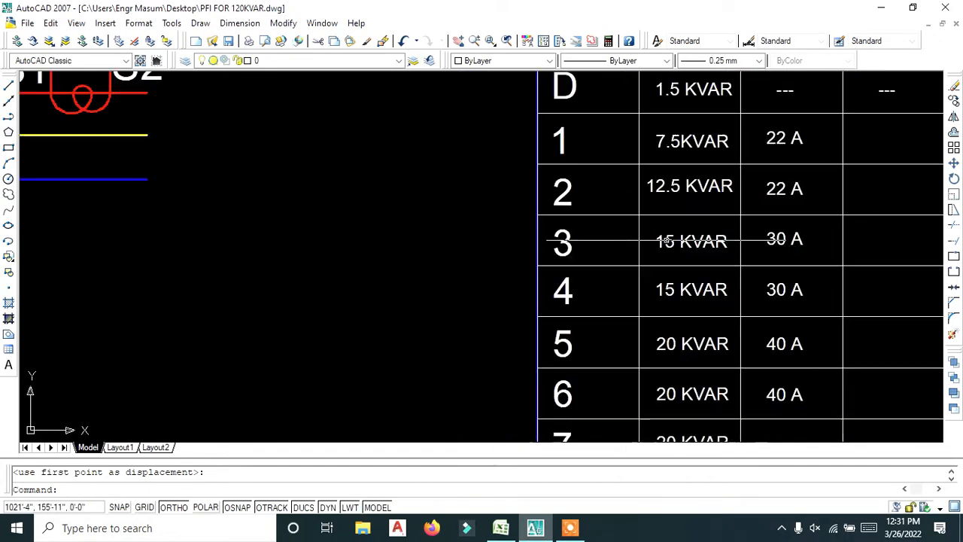
scroll(667, 241, "down", 1)
middle_click_drag(660, 243, 660, 217)
scroll(667, 223, "up", 4)
double_click(666, 222)
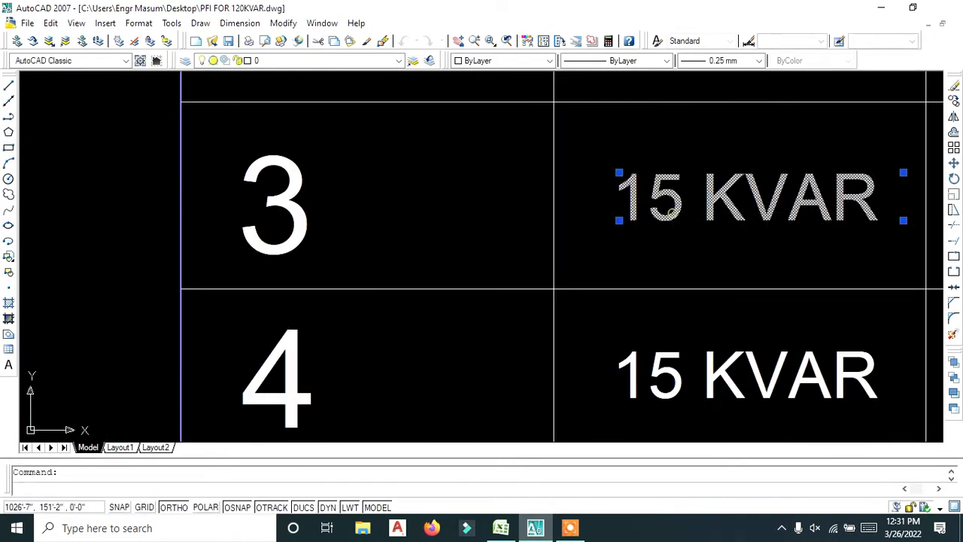
left_click_drag(670, 193, 592, 195)
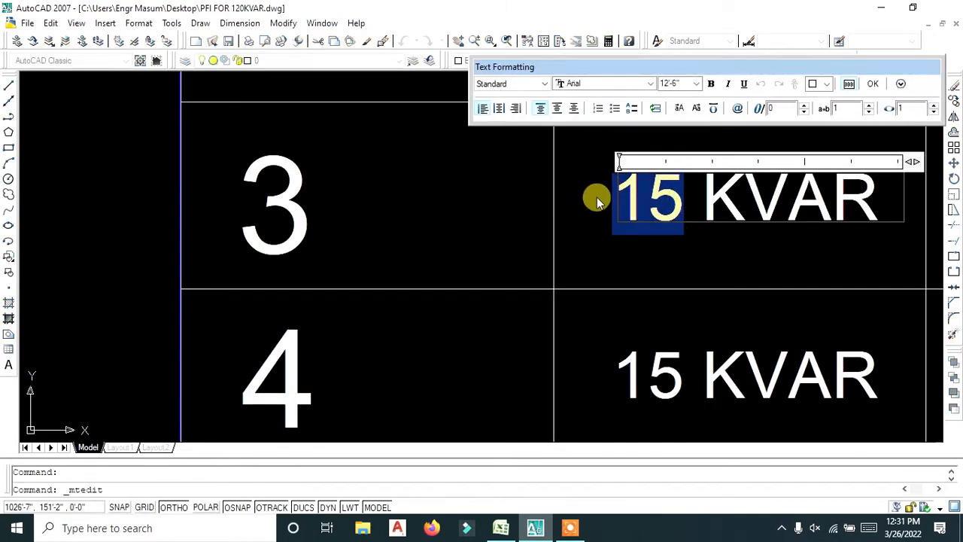
type("25")
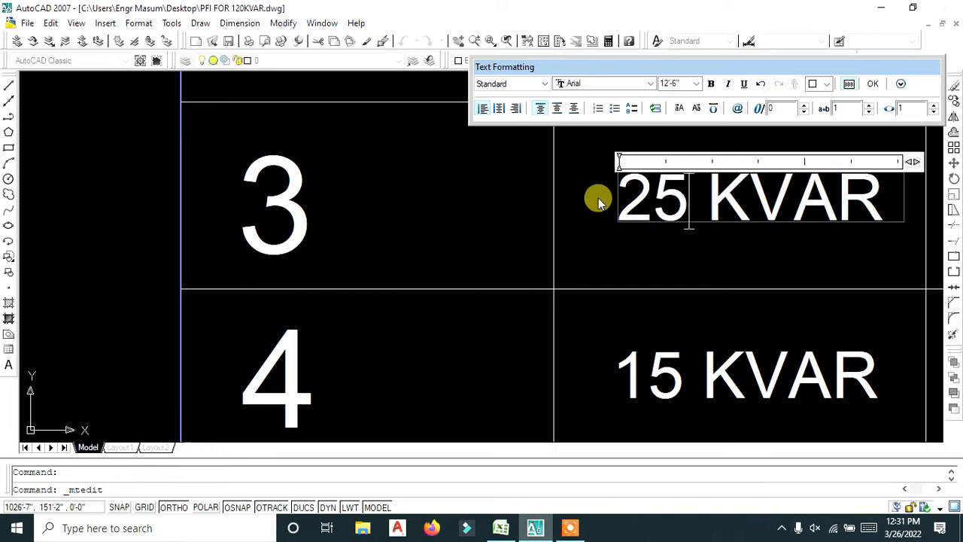
left_click(667, 322)
- Delete the KVAR column entries in rows 4, 5 and 6 of the rating table
scroll(669, 327, "down", 3)
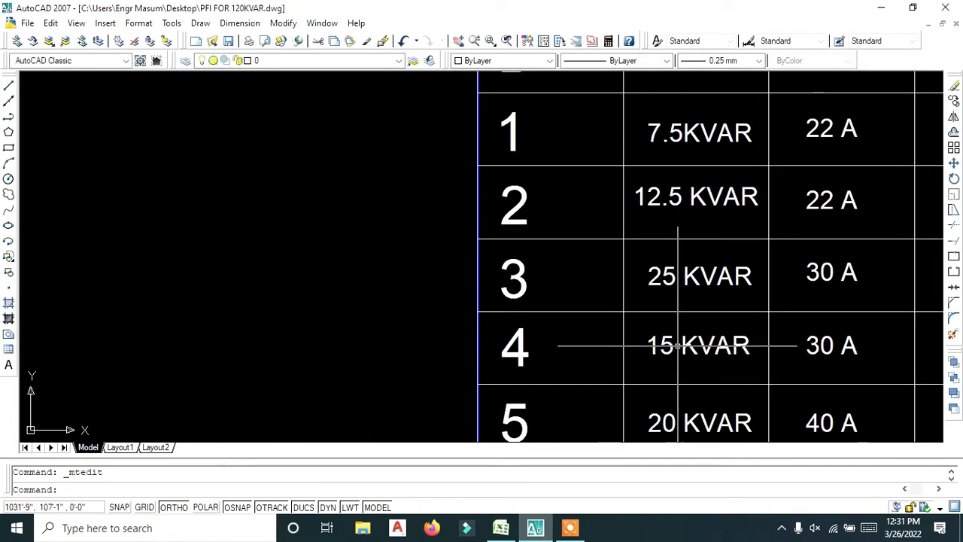
middle_click(703, 227)
middle_click(703, 228)
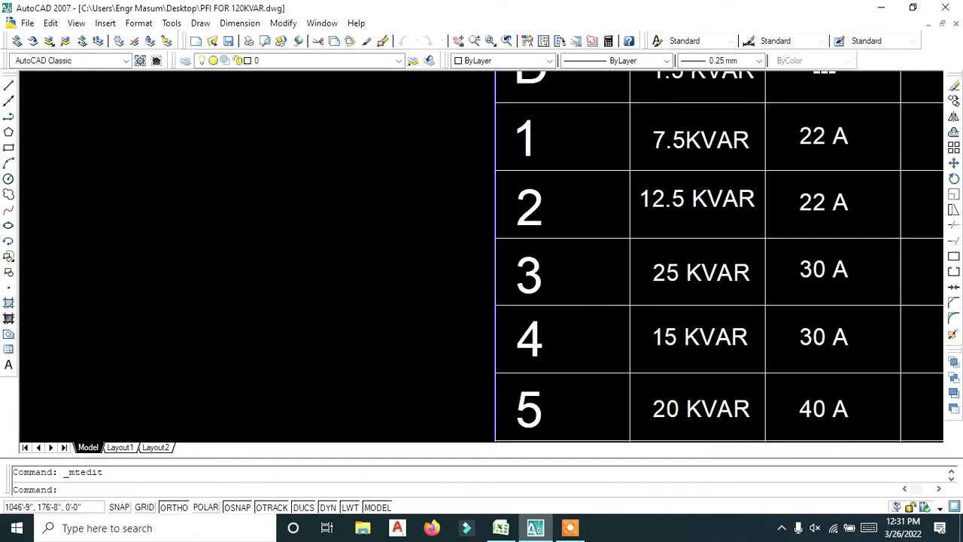
scroll(775, 278, "up", 5)
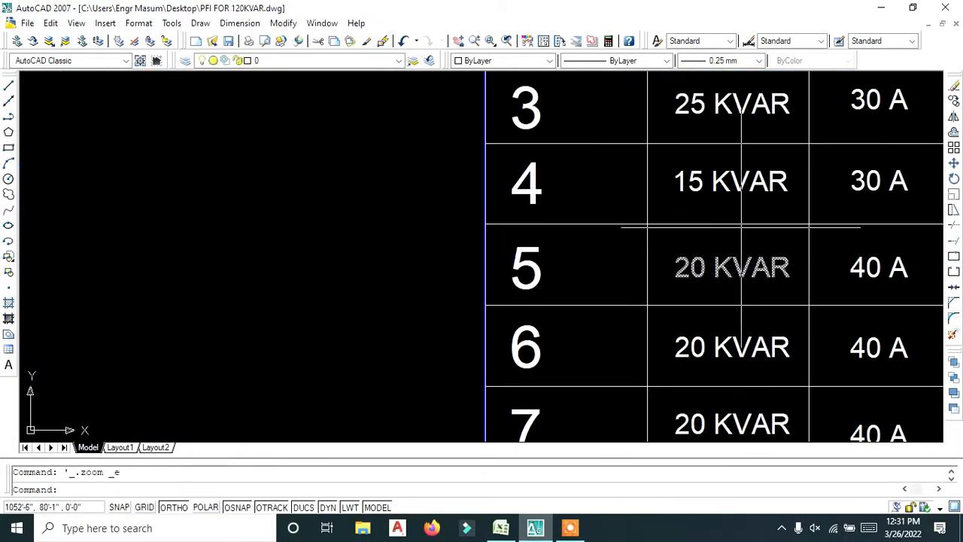
left_click(741, 178)
key("Delete")
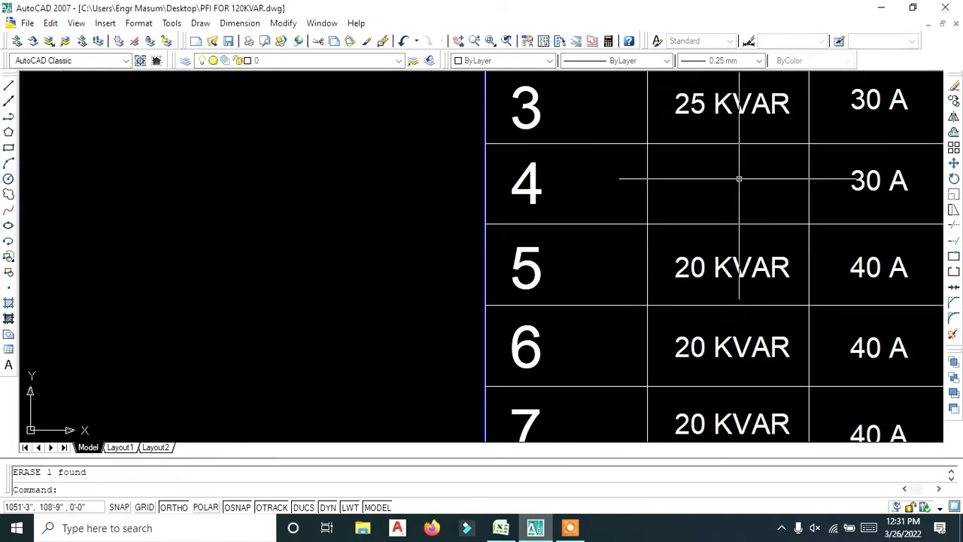
left_click(740, 269)
key("Delete")
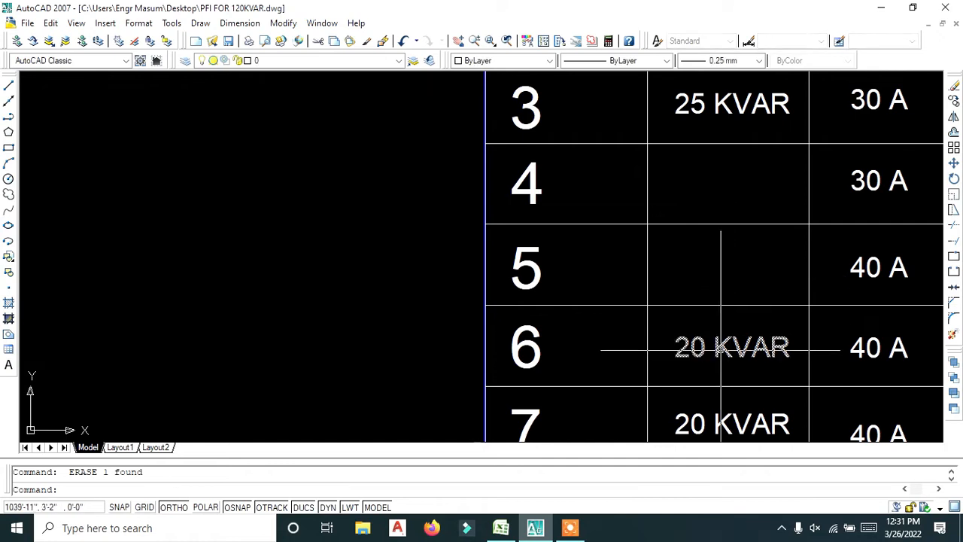
key("Delete")
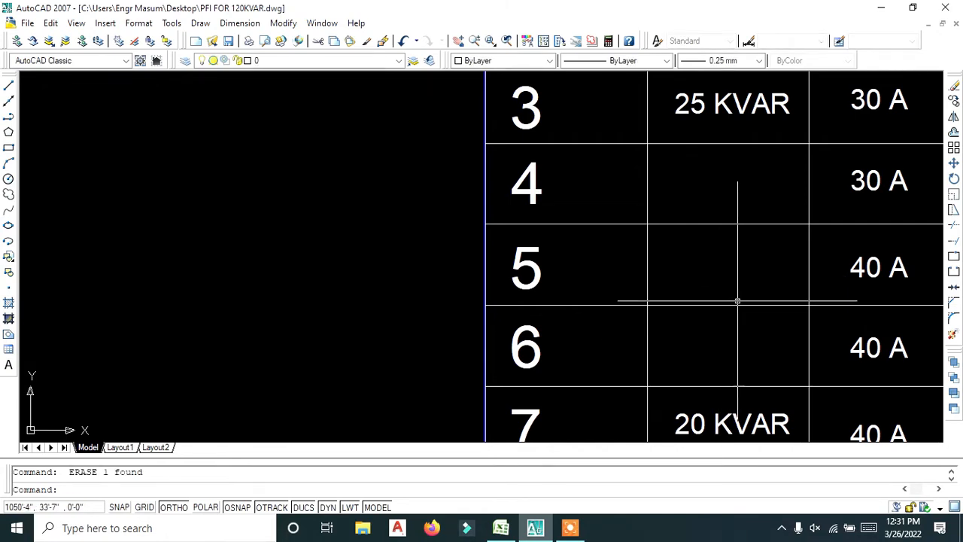
- Copy row 3's 25 KVAR text into the KVAR cells of rows 4, 5 and 6, using the row line intersections as reference points
left_click(712, 118)
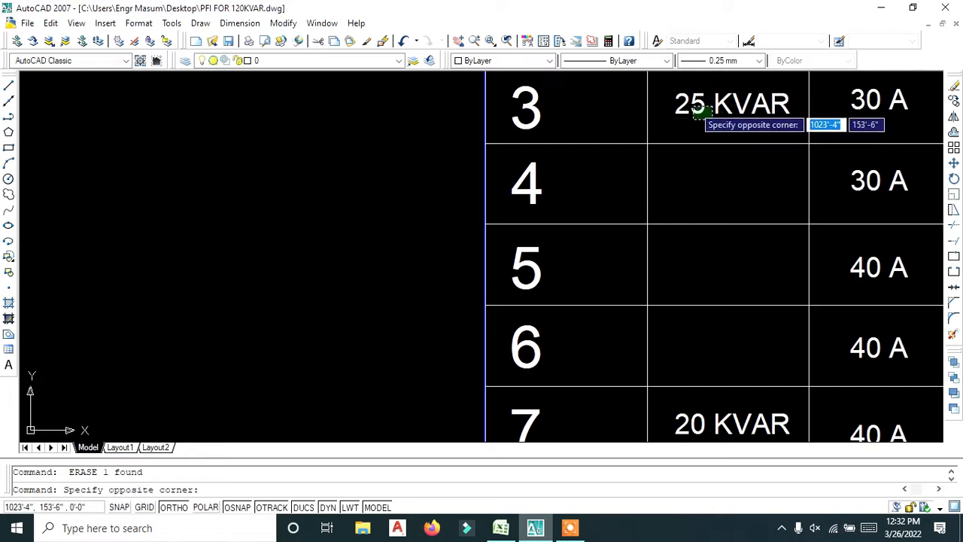
left_click(693, 107)
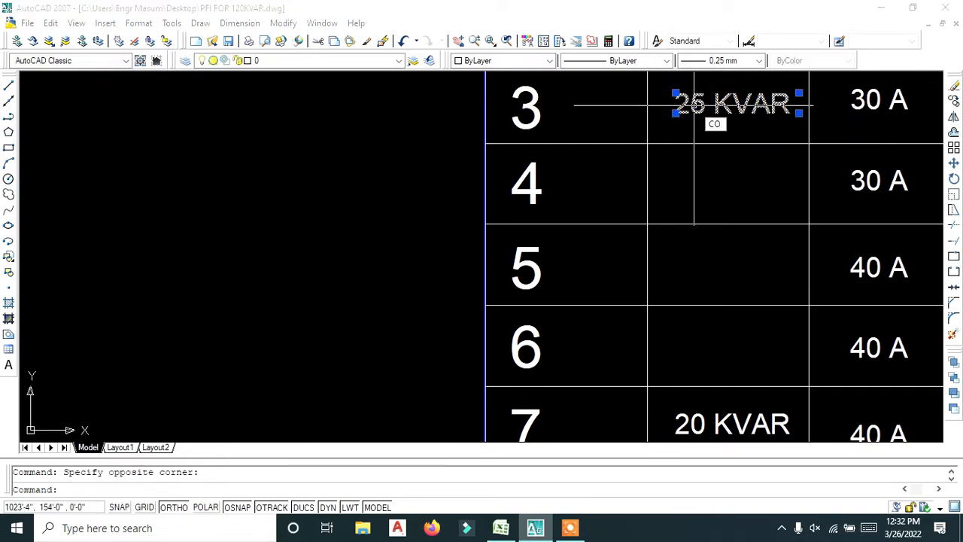
type("CO")
key("Return")
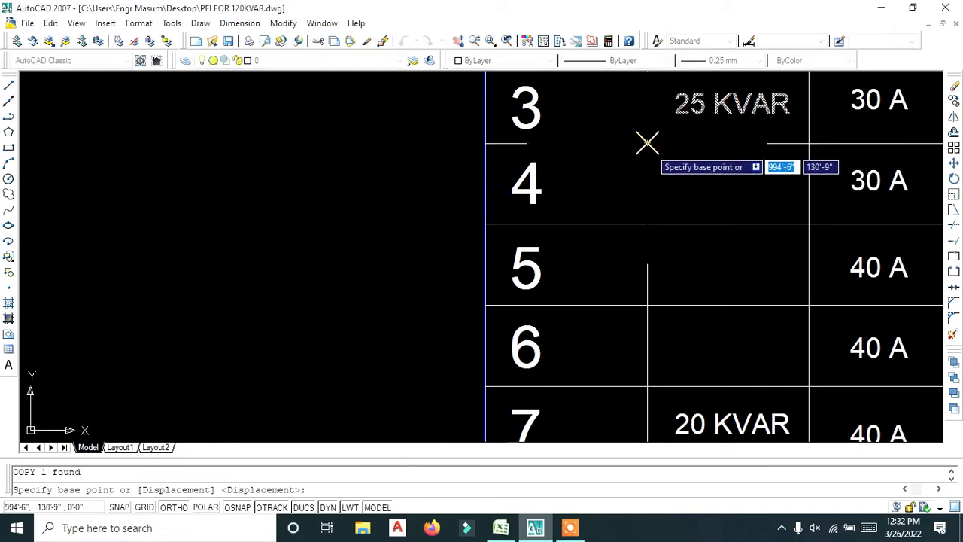
left_click(647, 143)
left_click(645, 224)
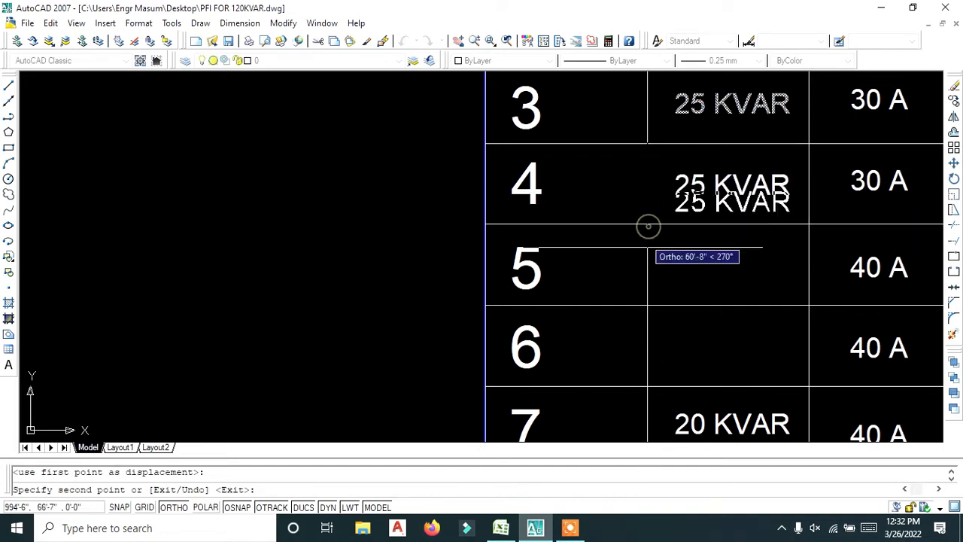
left_click(647, 305)
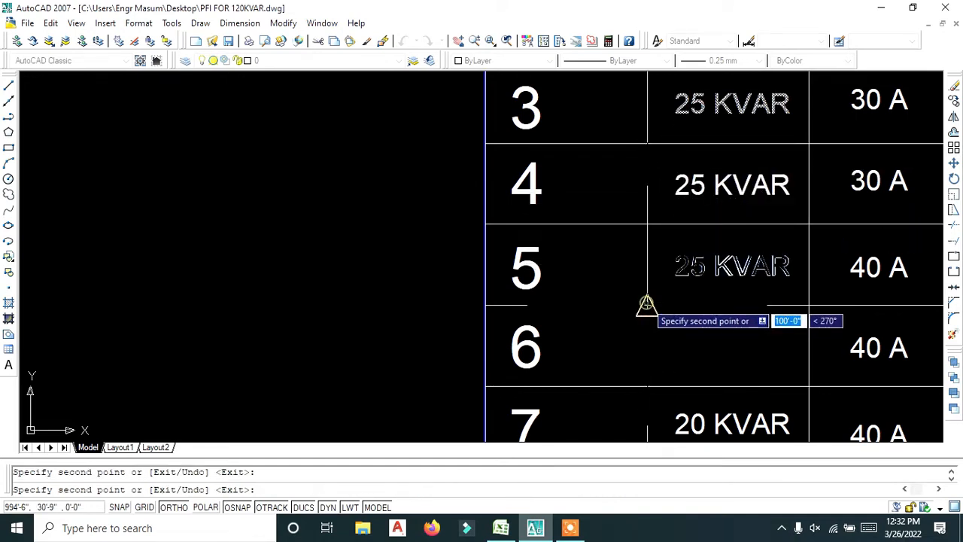
left_click(646, 386)
key("Escape")
- Delete rows 7 to 12 of the rating table, including their numbers, ratings and horizontal row lines
scroll(676, 298, "down", 2)
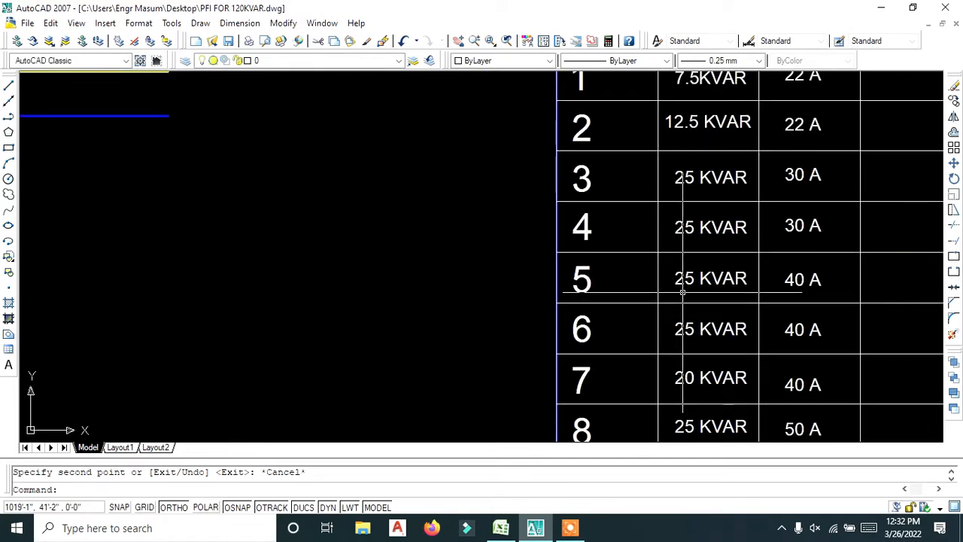
scroll(683, 293, "down", 5)
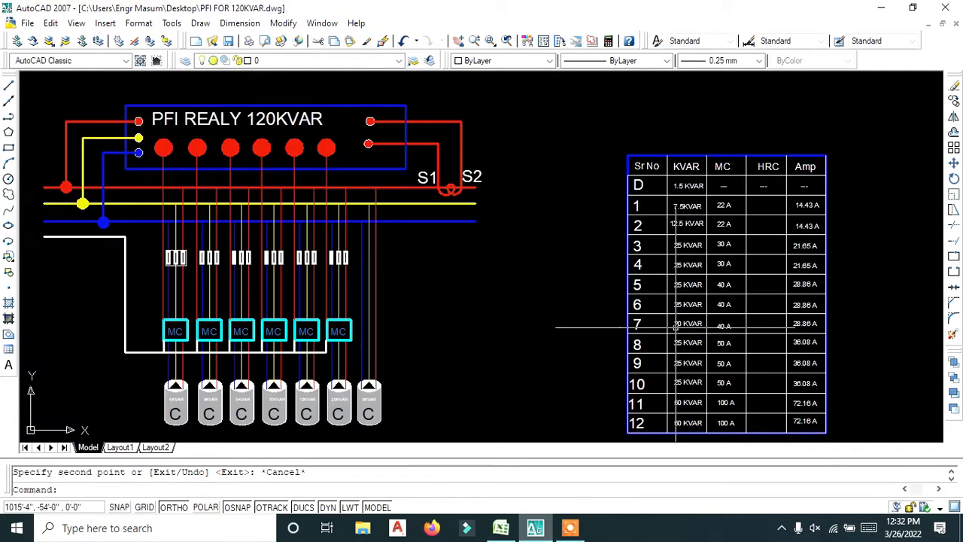
scroll(662, 271, "up", 3)
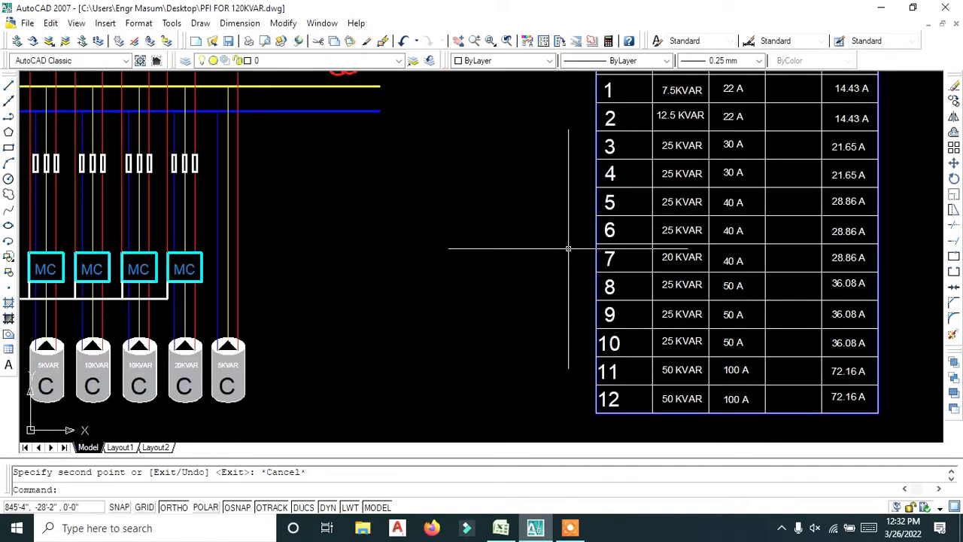
left_click(568, 249)
left_click(931, 426)
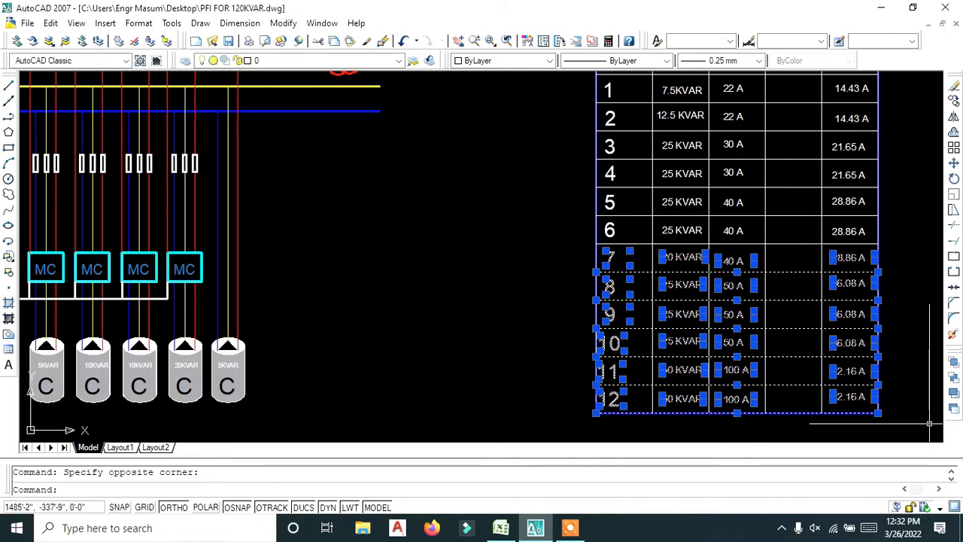
key("Delete")
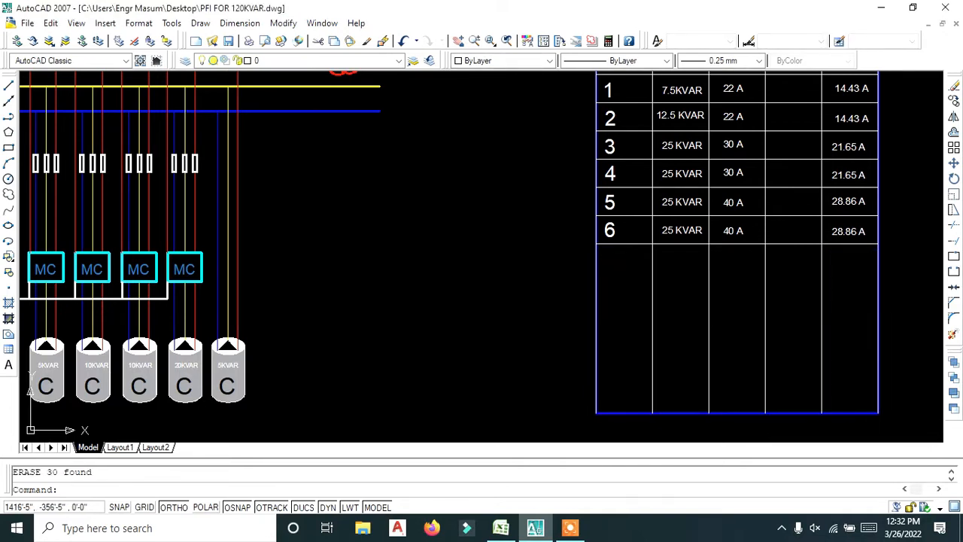
- Stretch the rating table's lower border and vertical lines straight up to end just below row 6
left_click(895, 438)
left_click(554, 375)
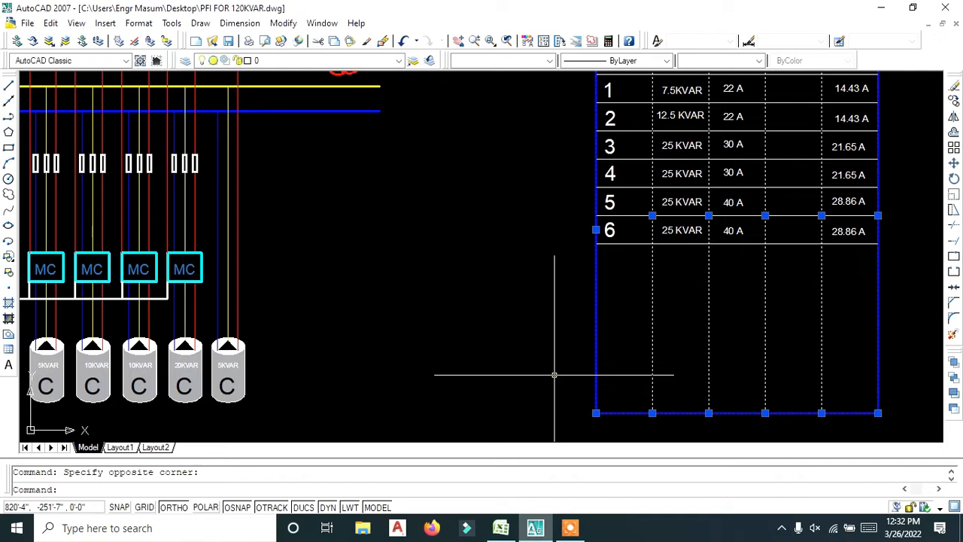
type("s")
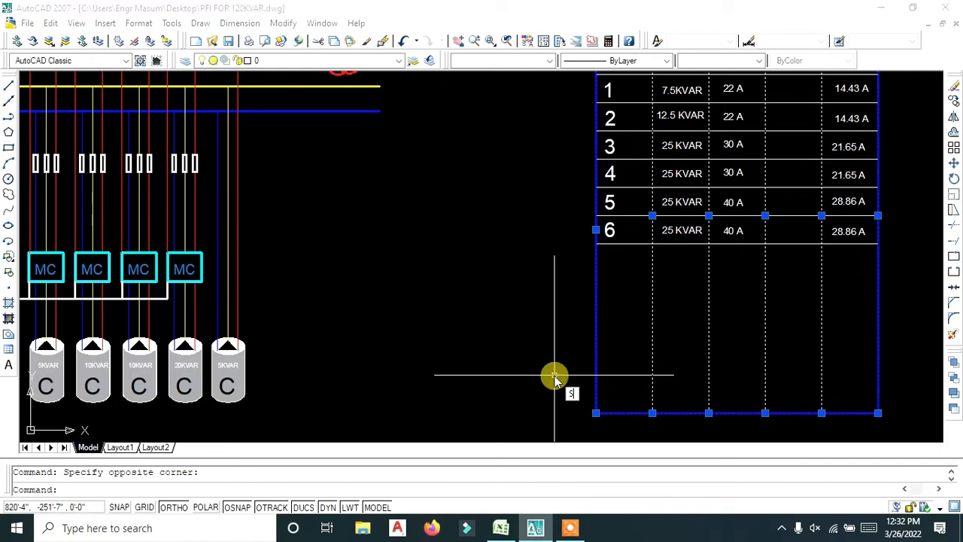
key("Return")
left_click(546, 402)
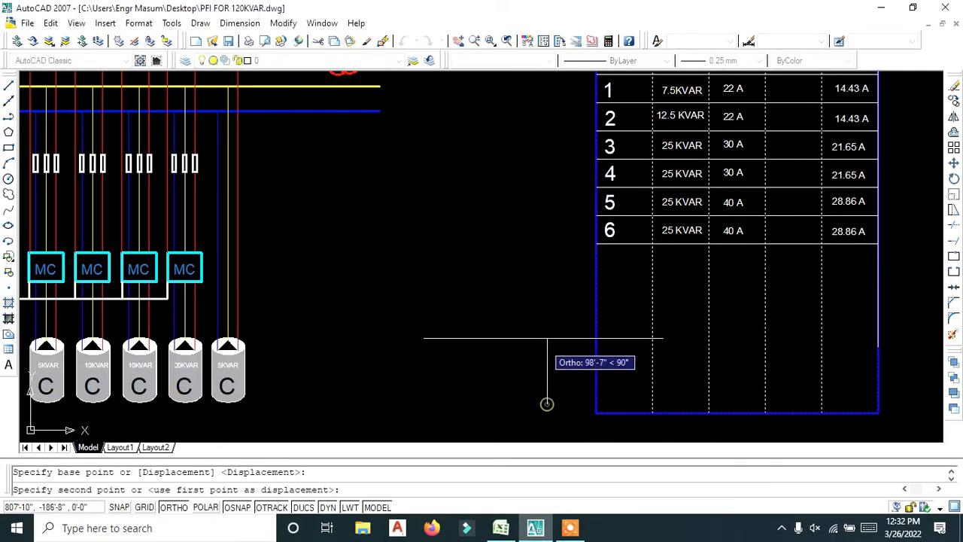
left_click(533, 250)
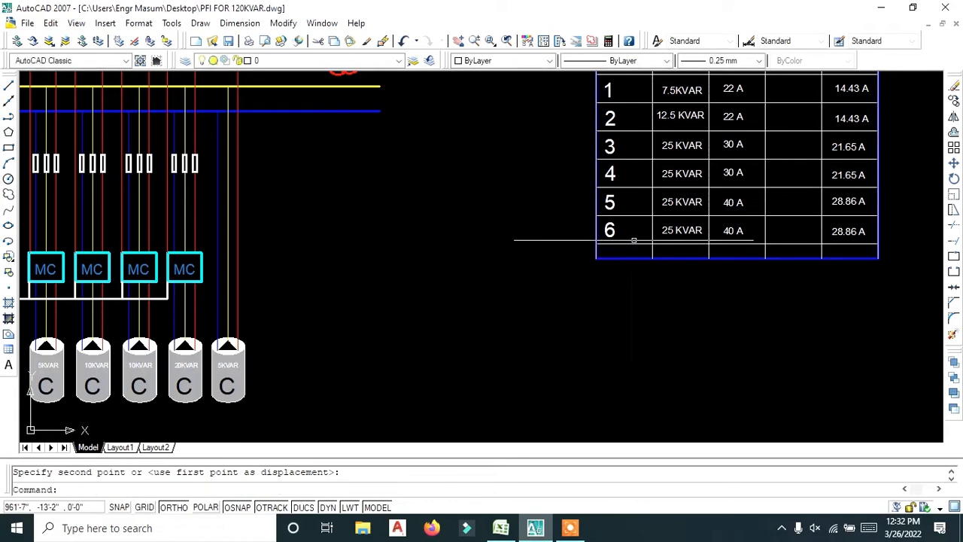
- Change row 2's MC entry in the rating table to 25 A
middle_click_drag(630, 243, 630, 346)
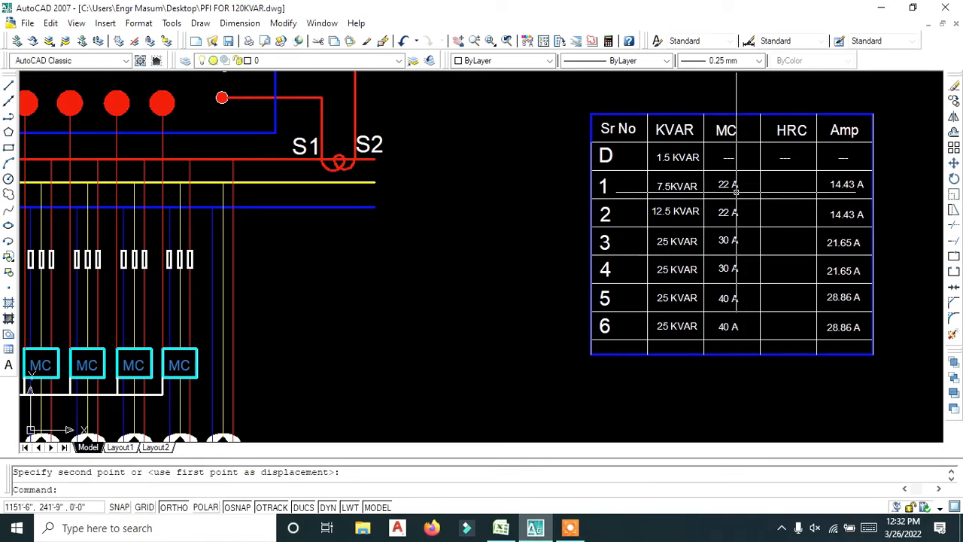
scroll(737, 190, "up", 2)
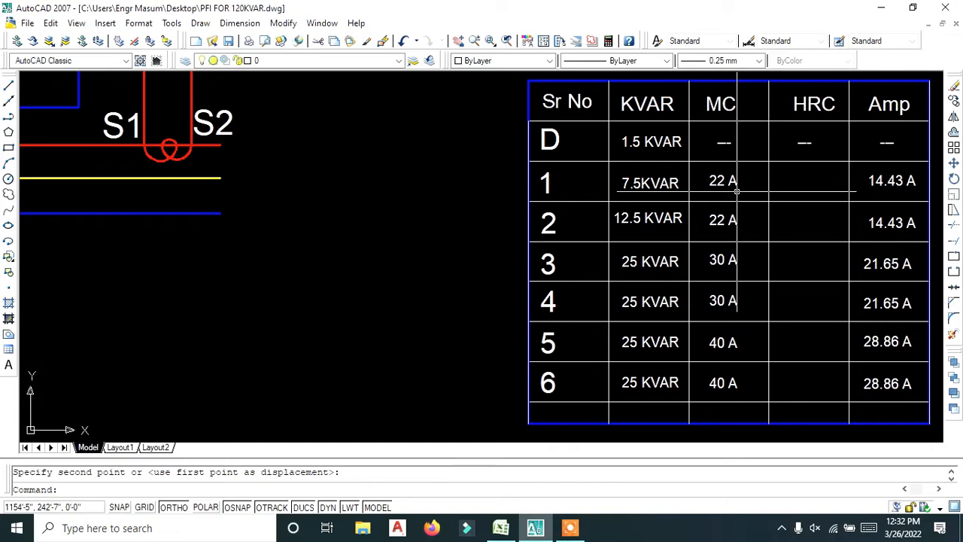
scroll(736, 189, "up", 2)
scroll(627, 198, "down", 2)
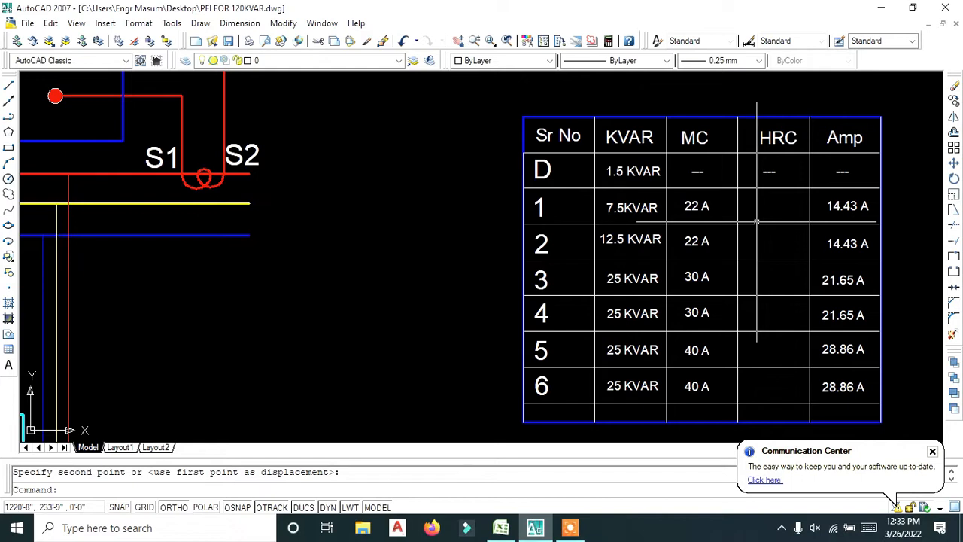
left_click(618, 213)
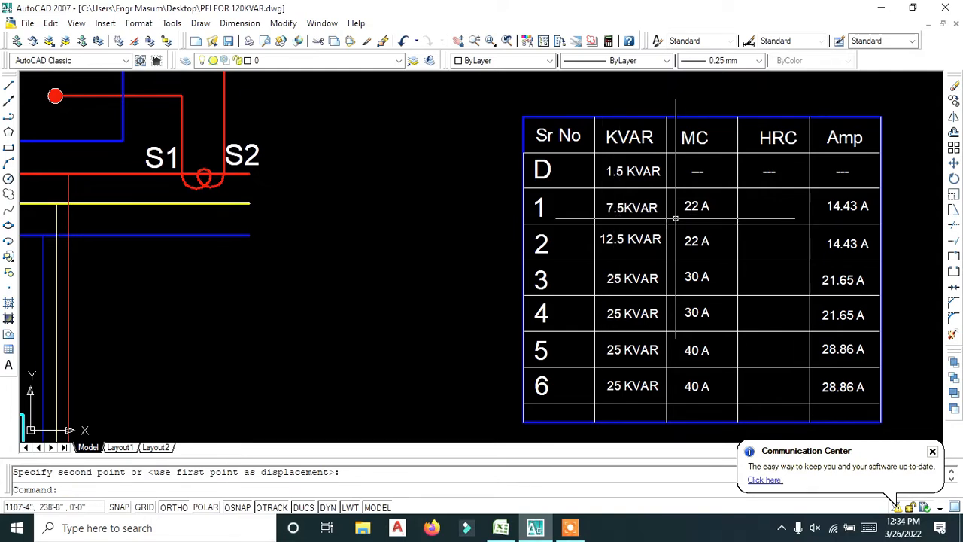
scroll(691, 242, "up", 3)
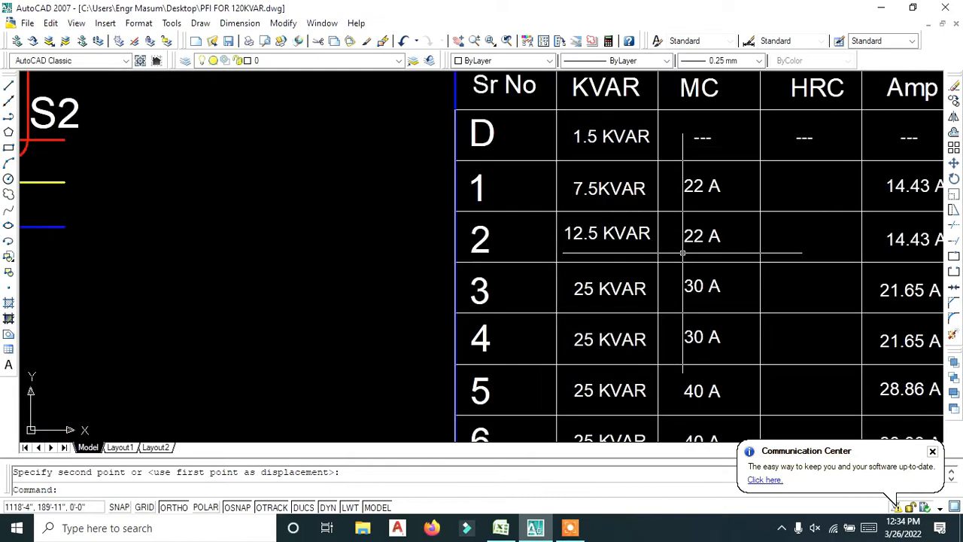
double_click(702, 230)
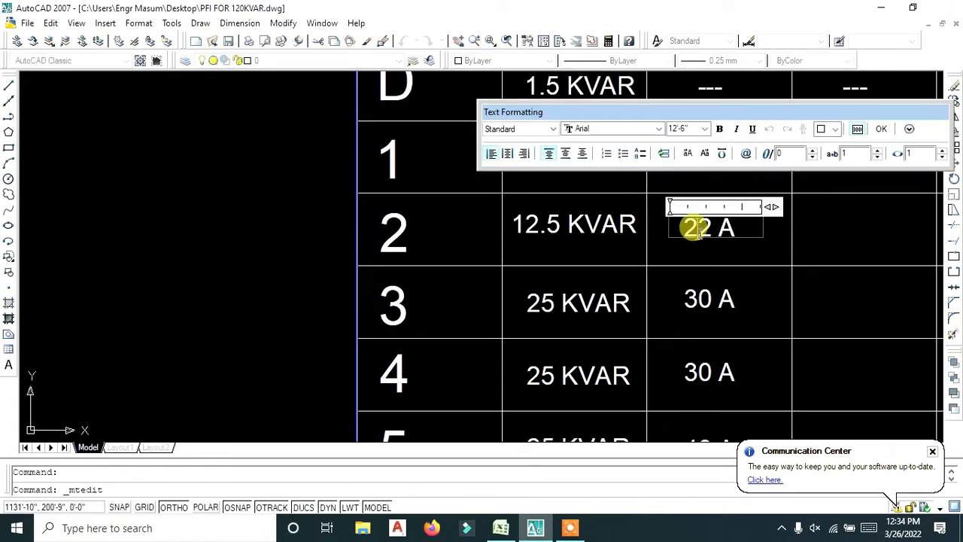
type("5")
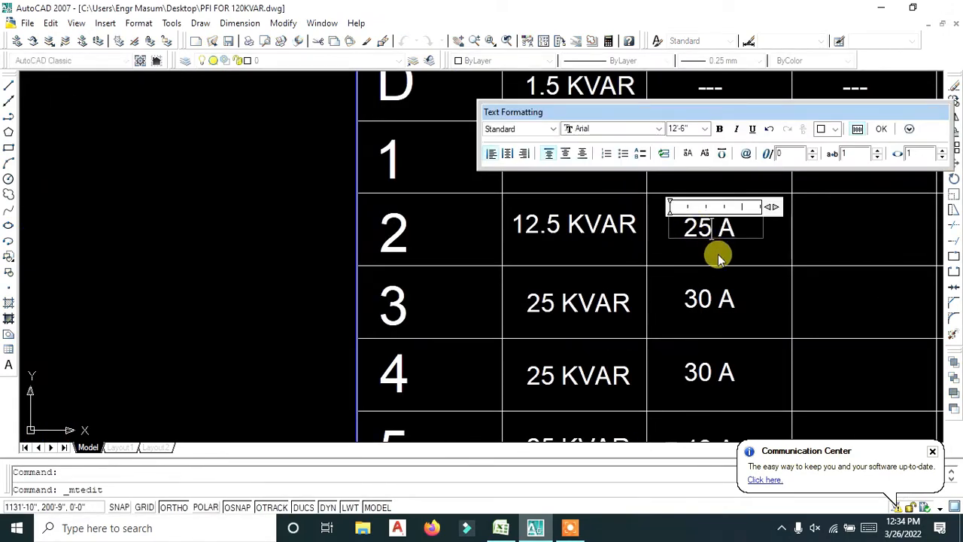
left_click(734, 260)
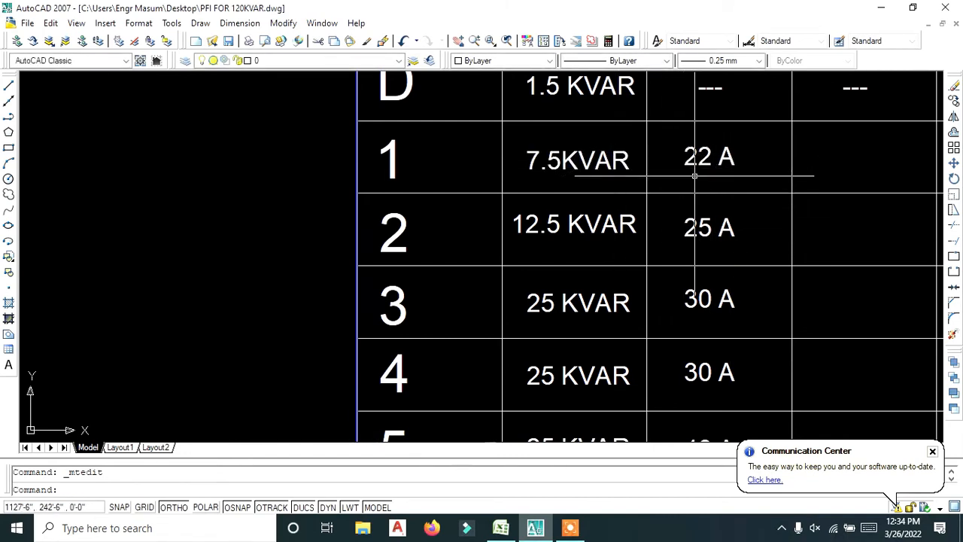
- Change row 3's MC entry in the rating table to 63 A
scroll(686, 202, "down", 2)
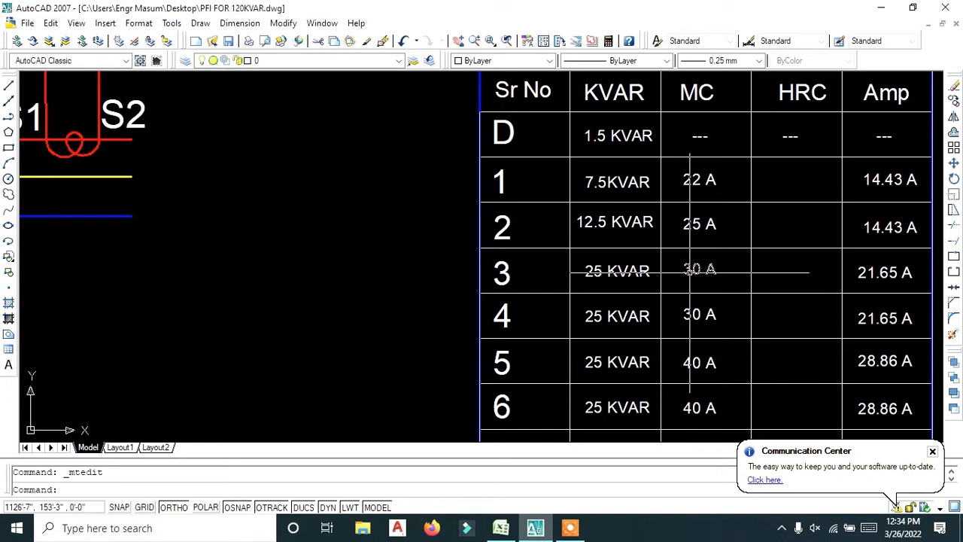
scroll(690, 273, "up", 2)
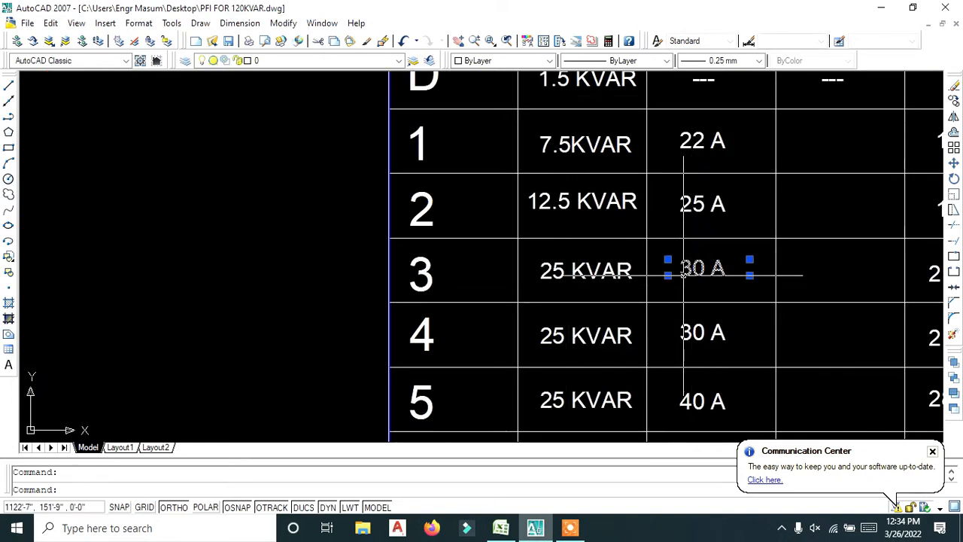
double_click(684, 271)
left_click_drag(671, 259, 693, 266)
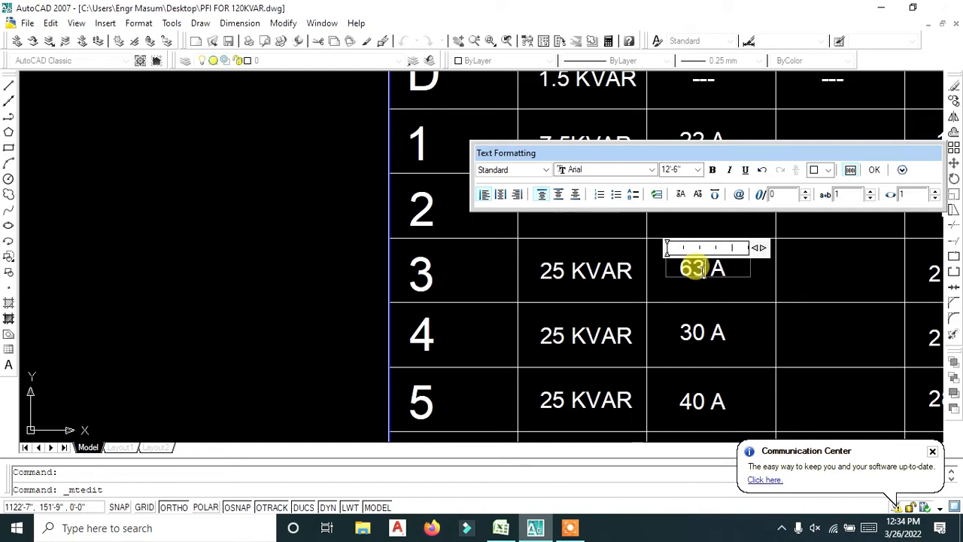
left_click(695, 316)
- Delete the MC entries in rows 4, 5 and 6 of the rating table
scroll(699, 328, "down", 2)
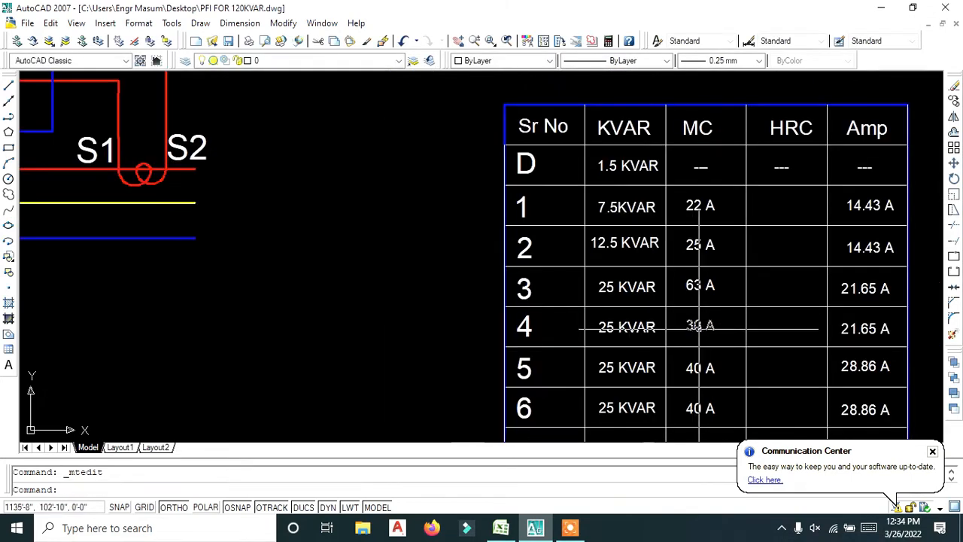
left_click(698, 326)
left_click(700, 368)
left_click(696, 408)
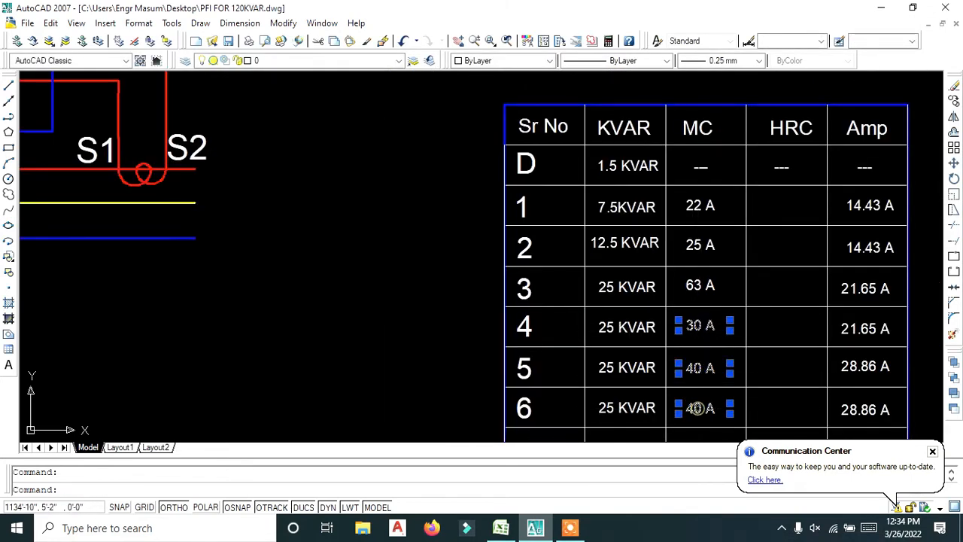
key("ctrl+1")
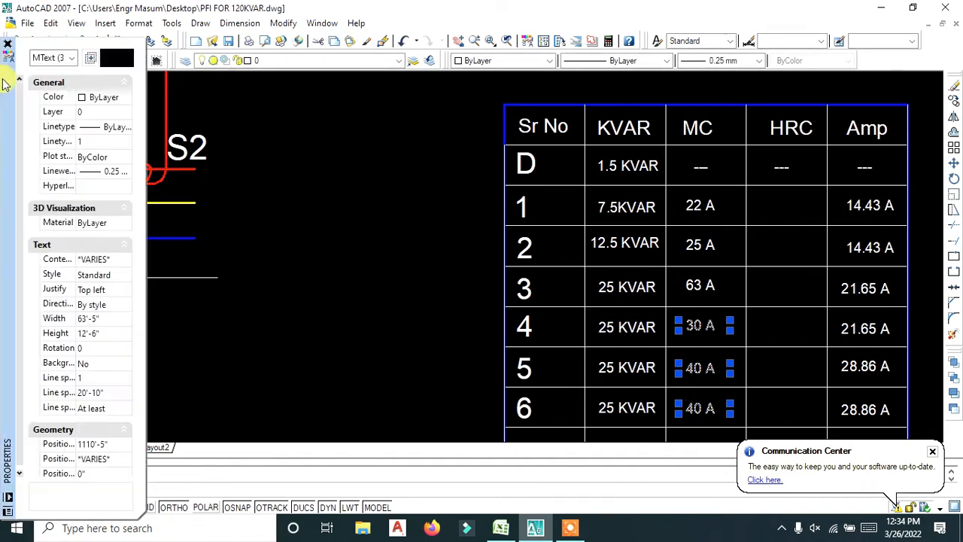
left_click(9, 45)
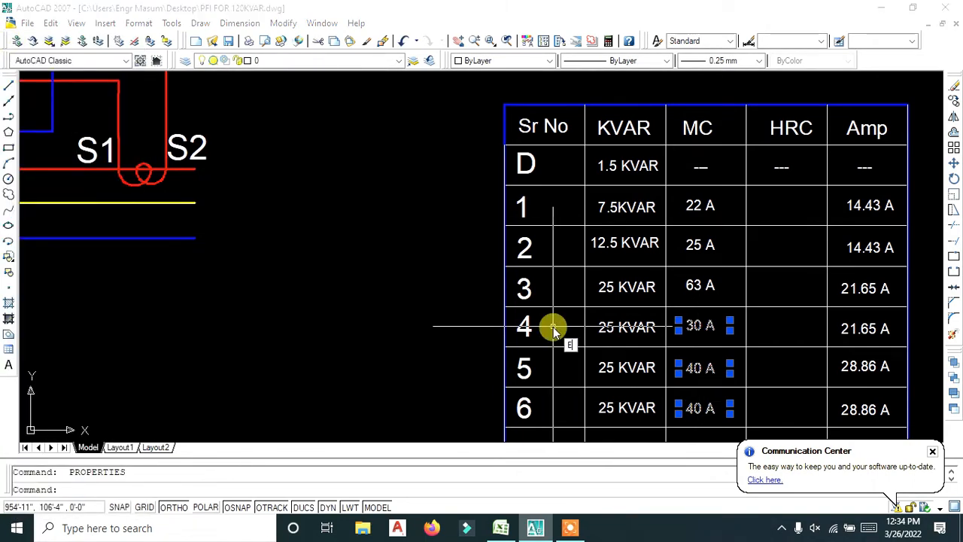
key("Delete")
- Copy row 3's 63 A MC entry straight down into rows 4, 5 and 6 of the rating table
scroll(657, 324, "down", 2)
scroll(682, 298, "up", 3)
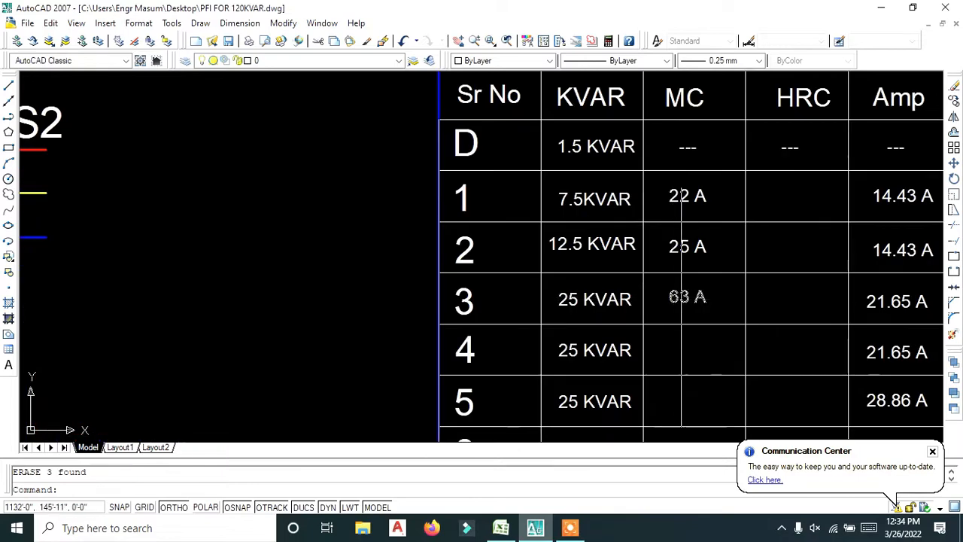
left_click(684, 298)
type("co")
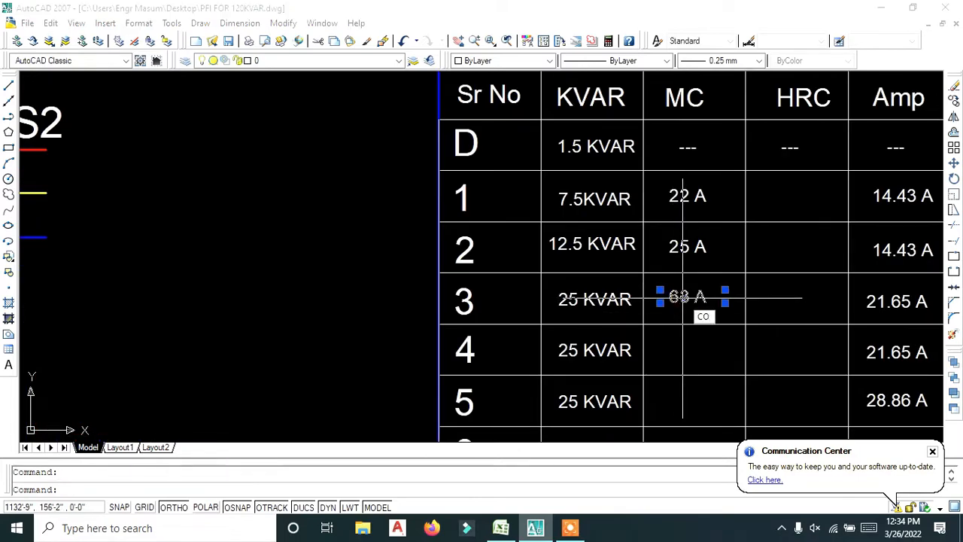
key("Return")
left_click(745, 324)
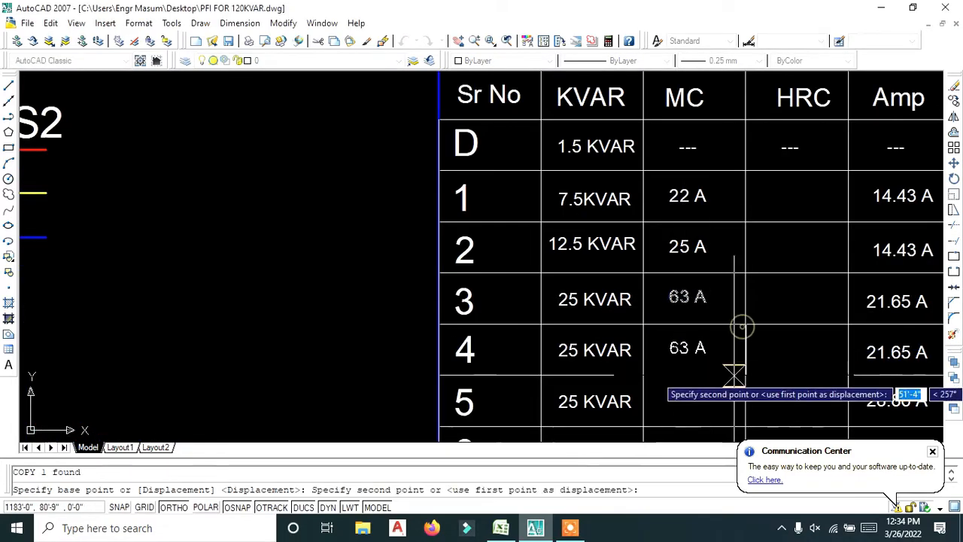
left_click(741, 377)
scroll(742, 369, "down", 4)
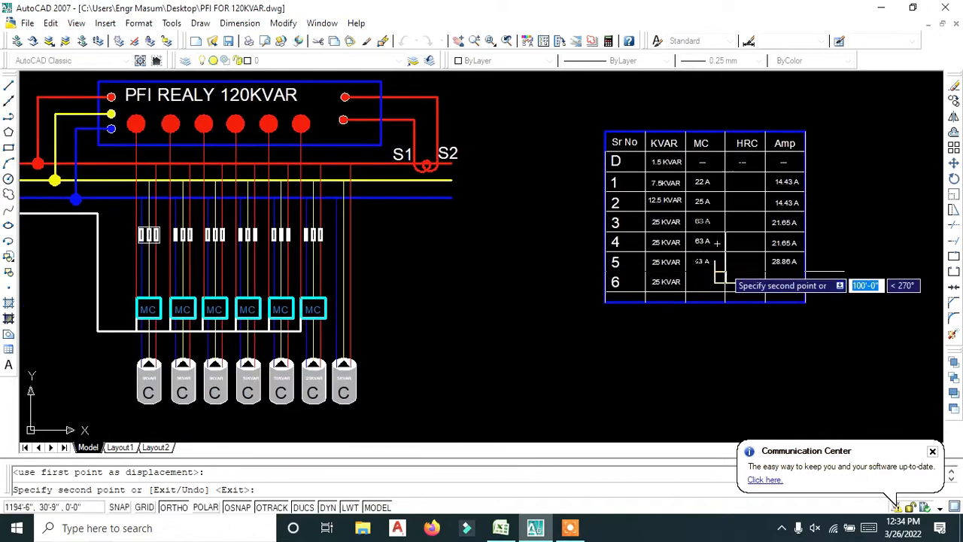
scroll(719, 276, "up", 5)
left_click(719, 280)
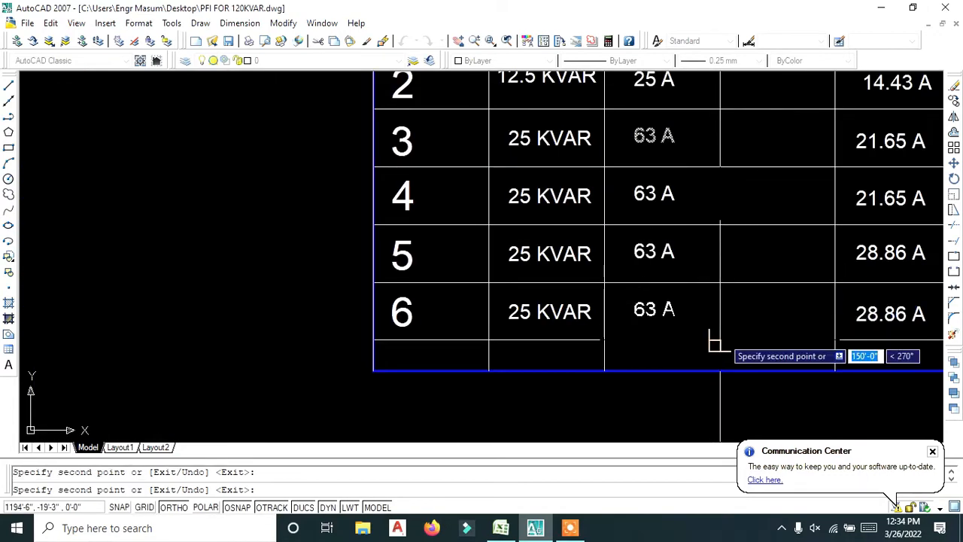
left_click(720, 340)
key("Escape")
middle_click_drag(723, 255, 722, 369)
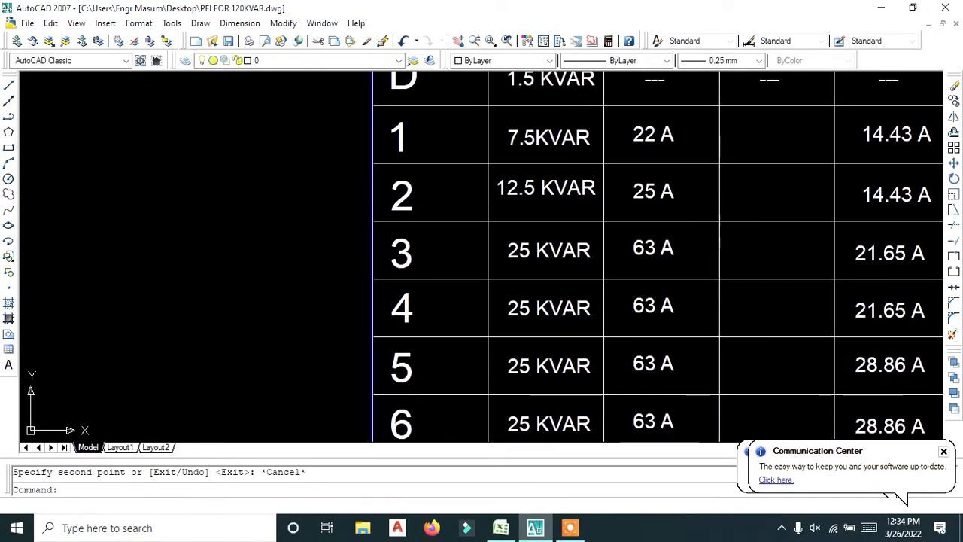
middle_click_drag(679, 189, 681, 239)
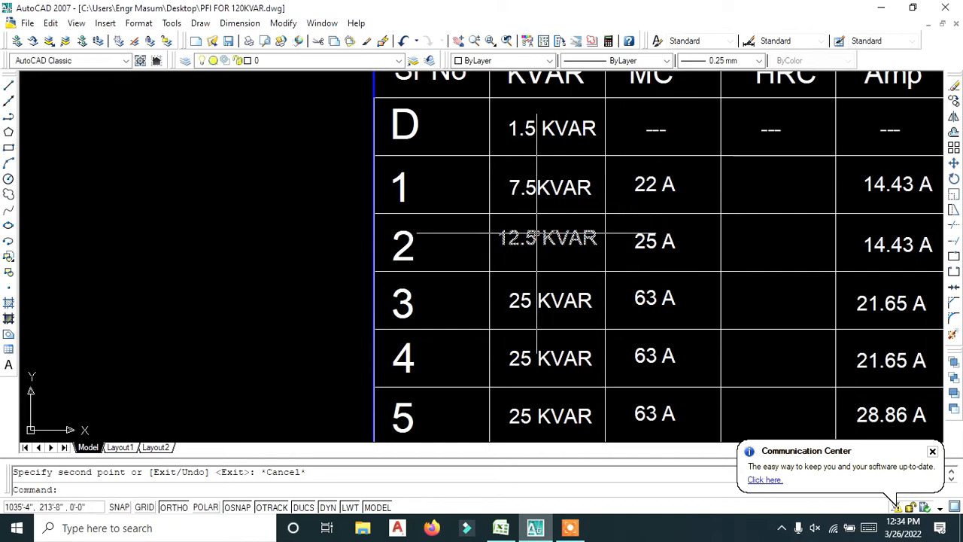
middle_click_drag(625, 261, 619, 219)
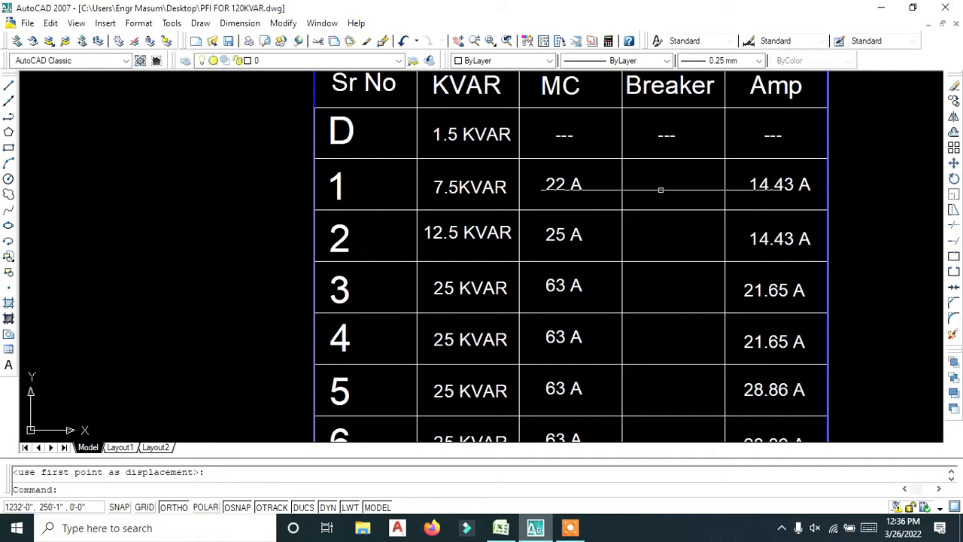
- Copy the MC entries of rows 1 to 6 horizontally into the Breaker column of the rating table
scroll(661, 190, "down", 3)
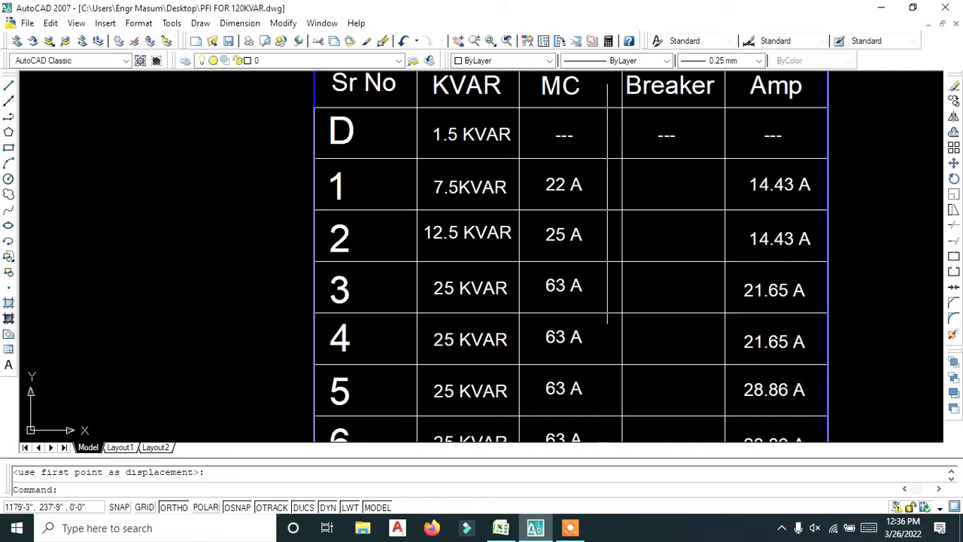
left_click(587, 184)
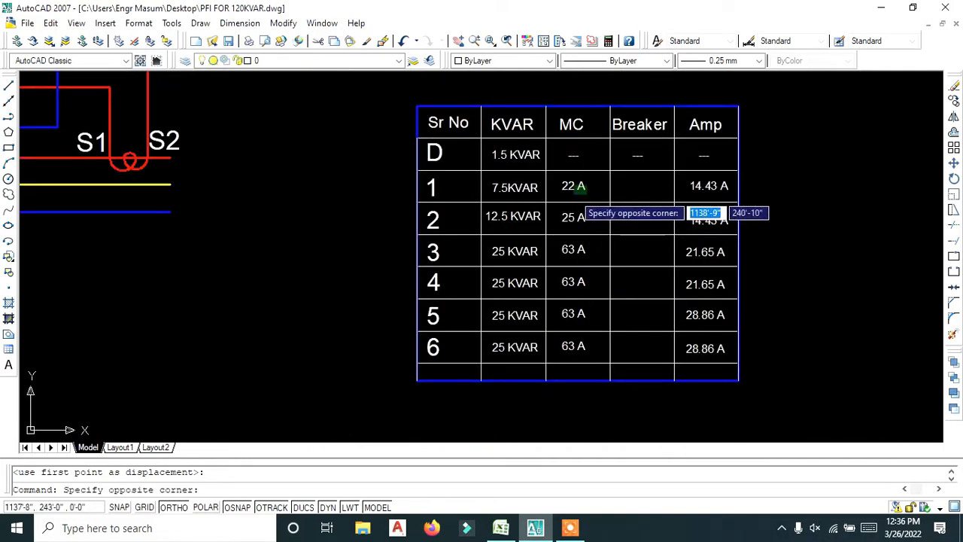
left_click(584, 199)
left_click(572, 217)
left_click(572, 249)
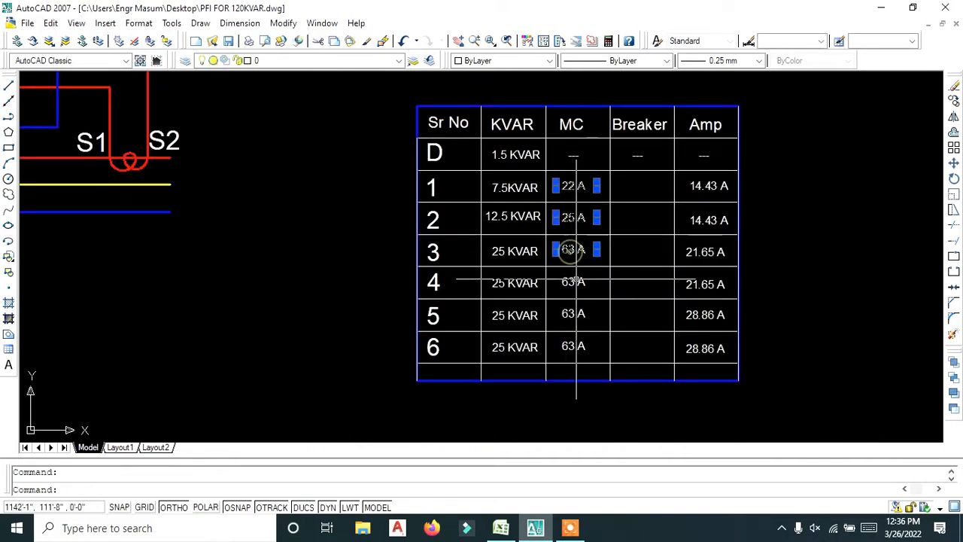
left_click(570, 301)
left_click(565, 284)
left_click(572, 315)
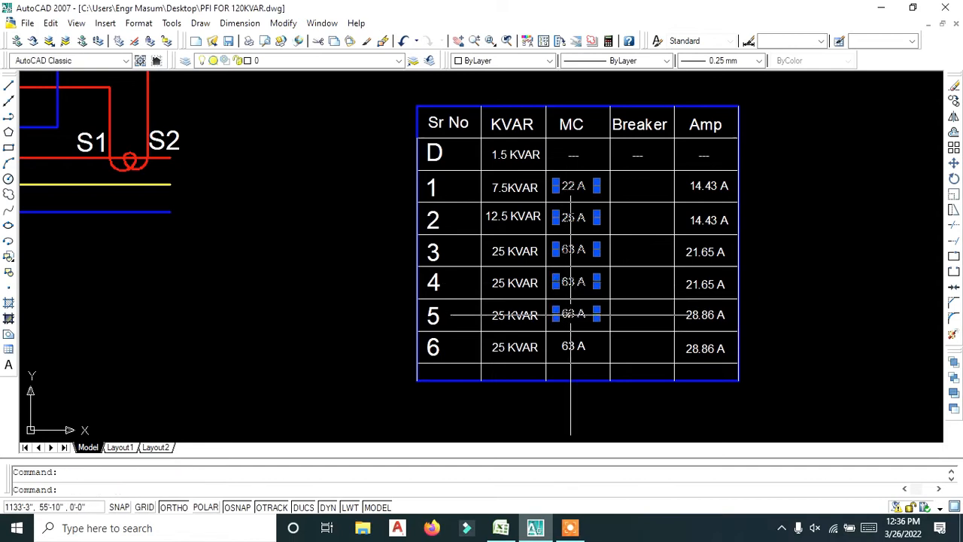
left_click(574, 348)
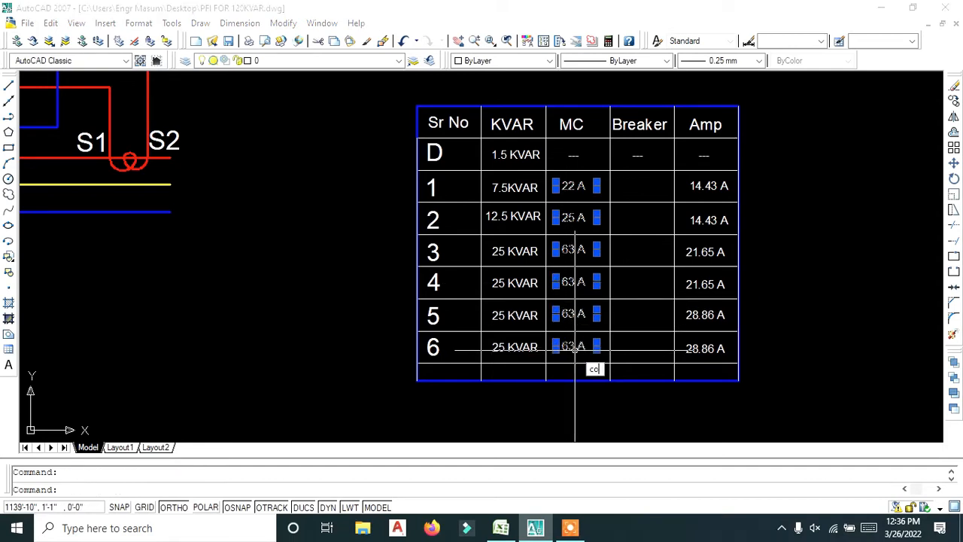
key("Return")
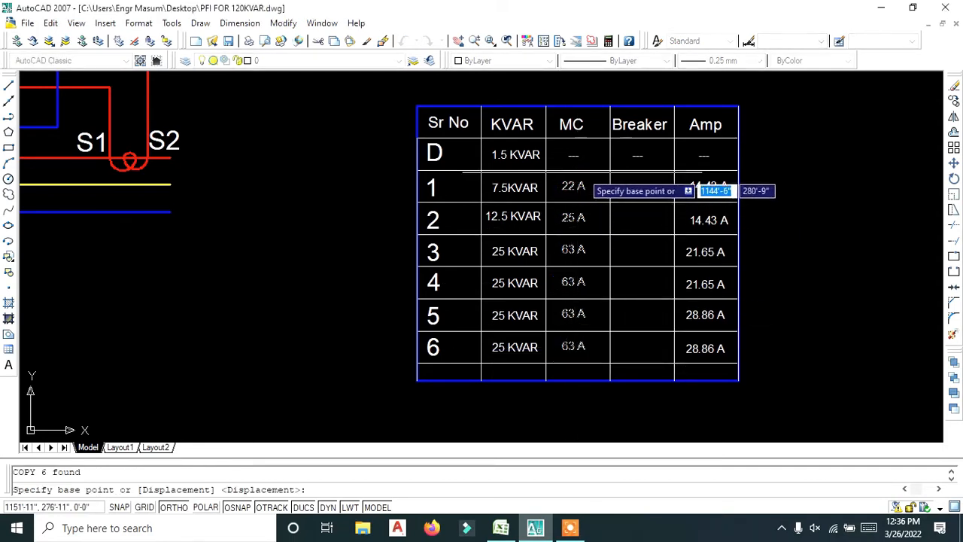
left_click(547, 171)
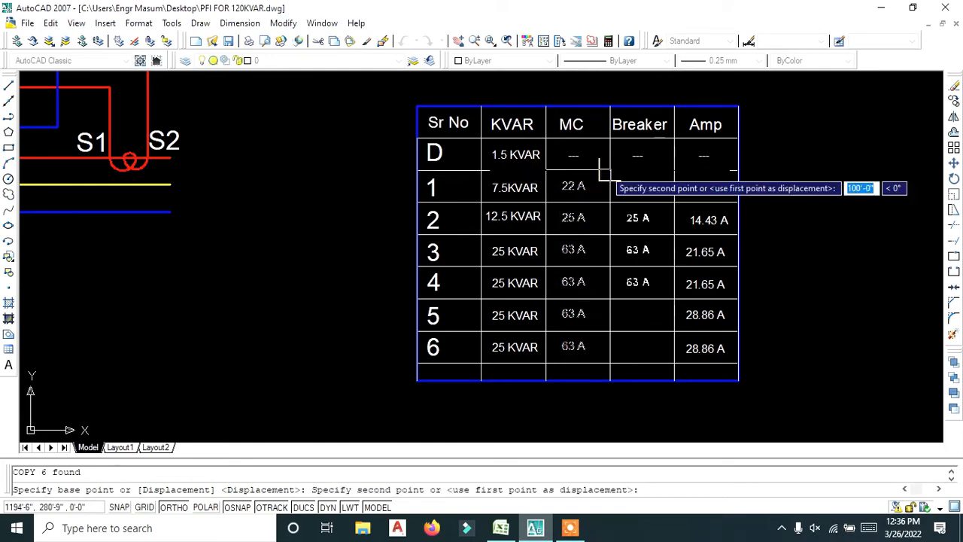
left_click(604, 171)
- Change row 3's Amp entry in the rating table to 36 A
scroll(604, 171, "up", 2)
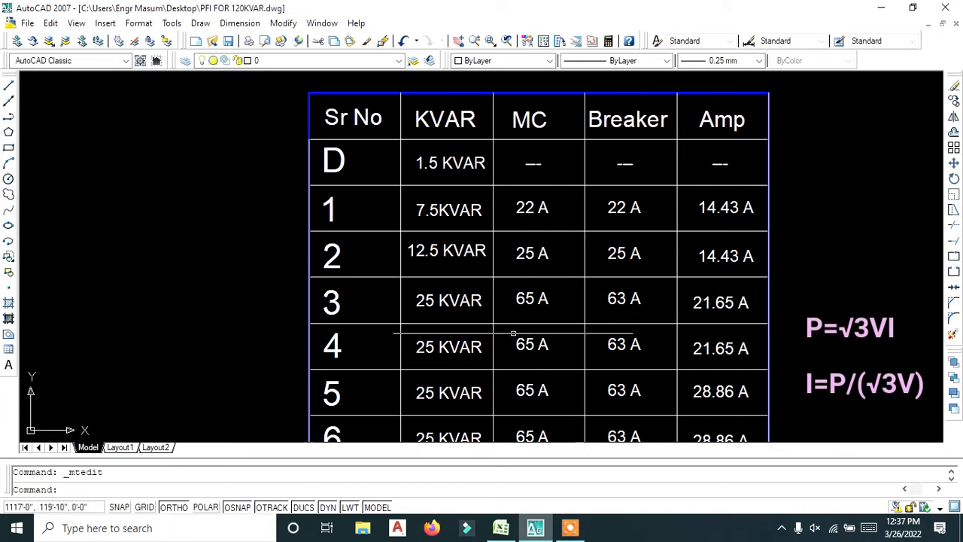
scroll(682, 323, "down", 2)
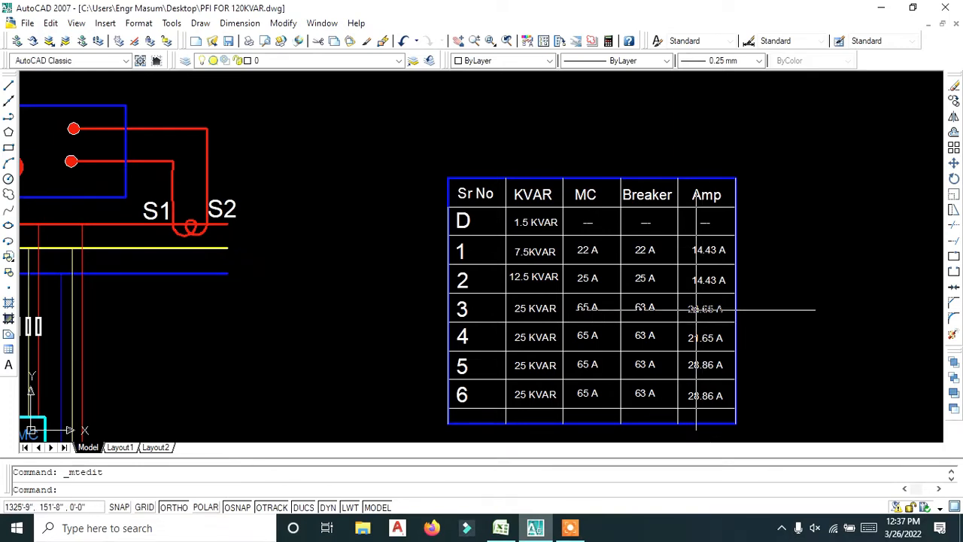
double_click(697, 308)
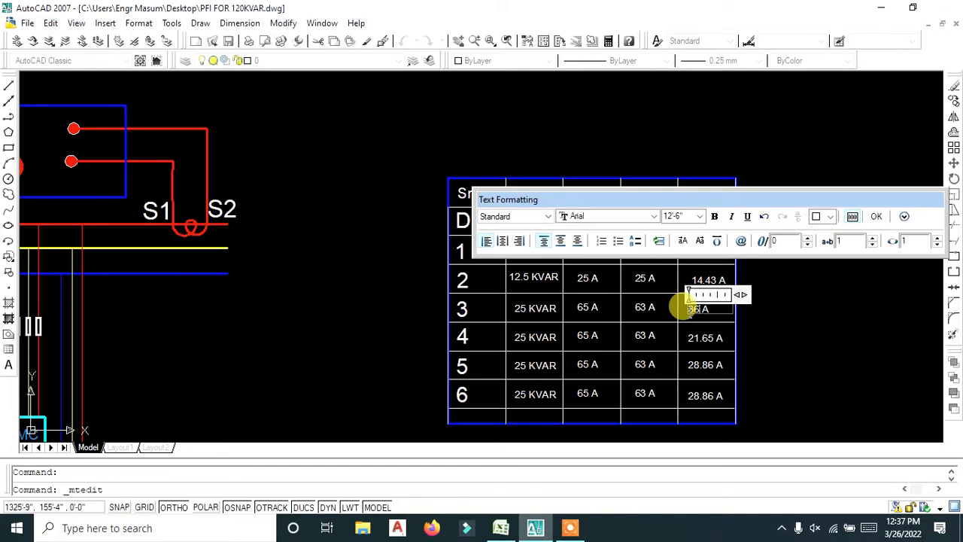
left_click(755, 325)
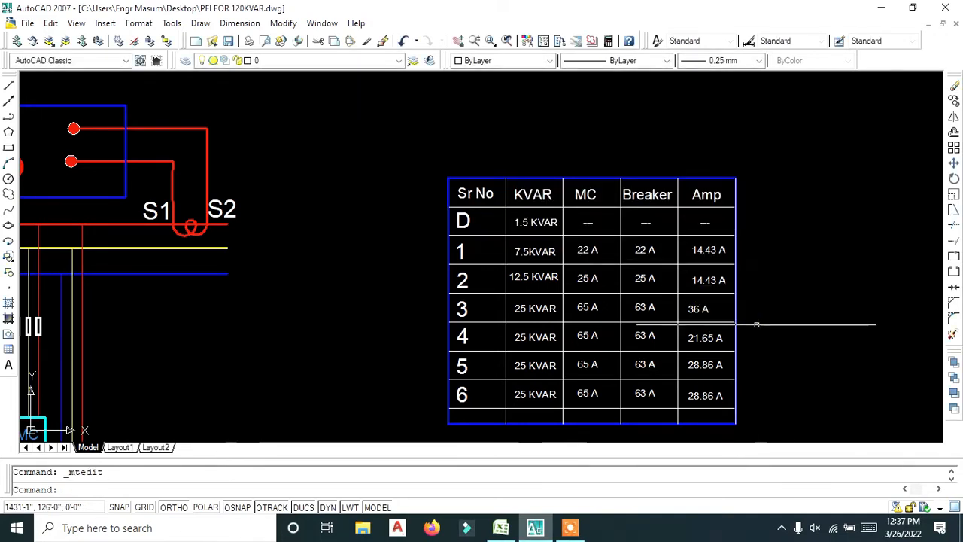
key("Escape")
- Delete the Amp entries in rows 4, 5 and 6 of the rating table
left_click(703, 339)
left_click(703, 364)
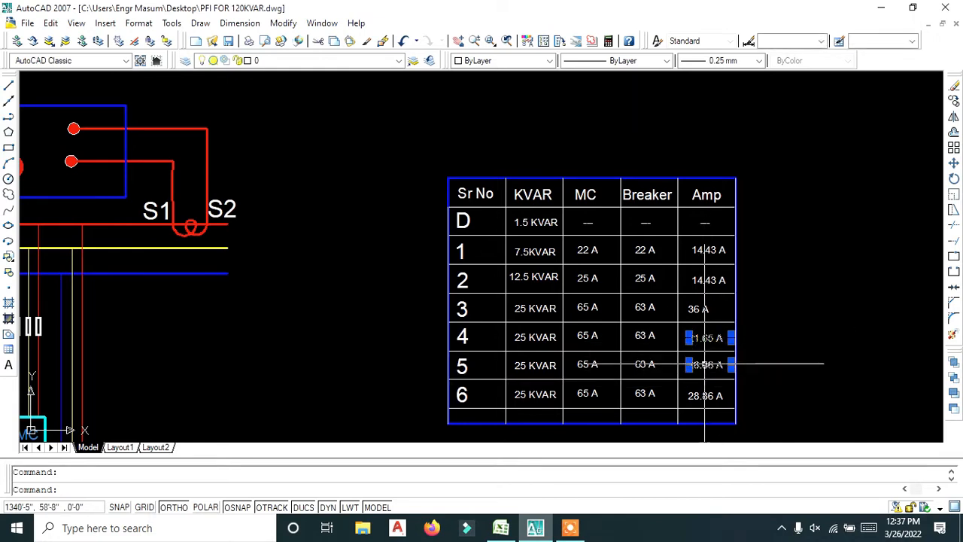
left_click(705, 396)
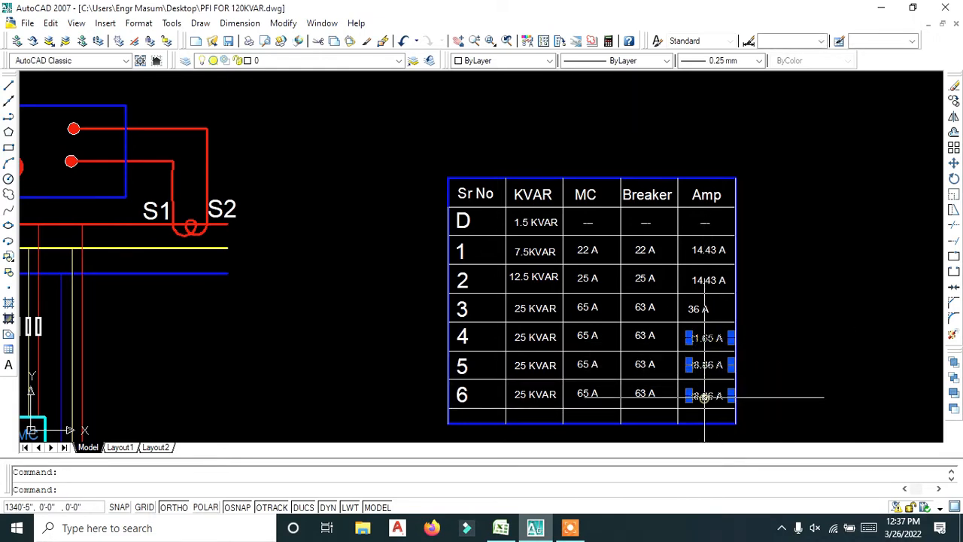
key("Delete")
- Copy row 3's 36 A Amp entry straight down into rows 4, 5 and 6 of the rating table
left_click(704, 307)
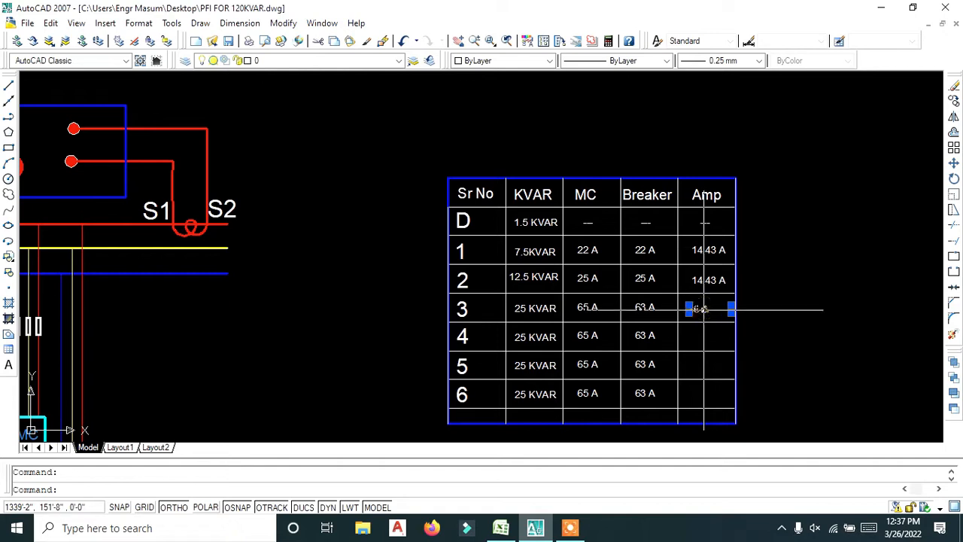
type("co")
key("Return")
left_click(736, 320)
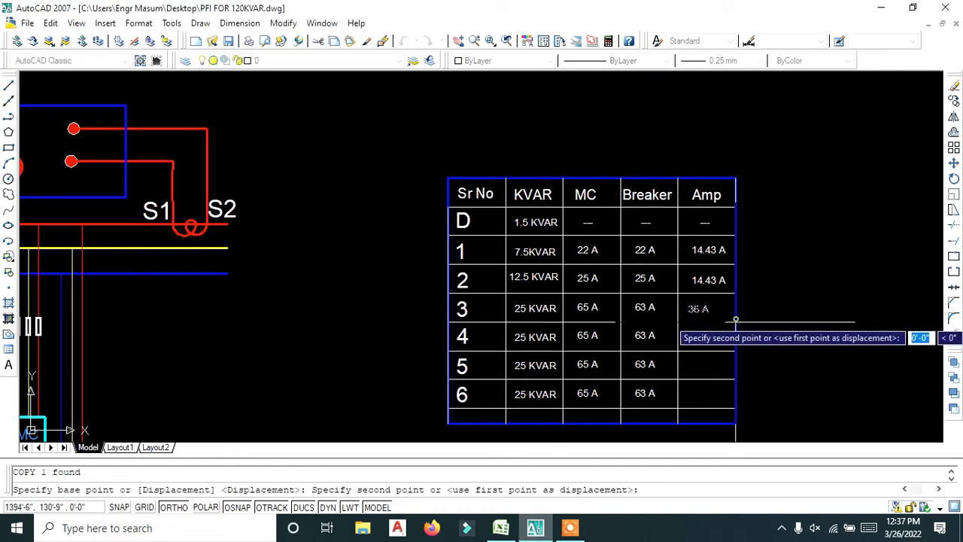
left_click(736, 348)
left_click(736, 378)
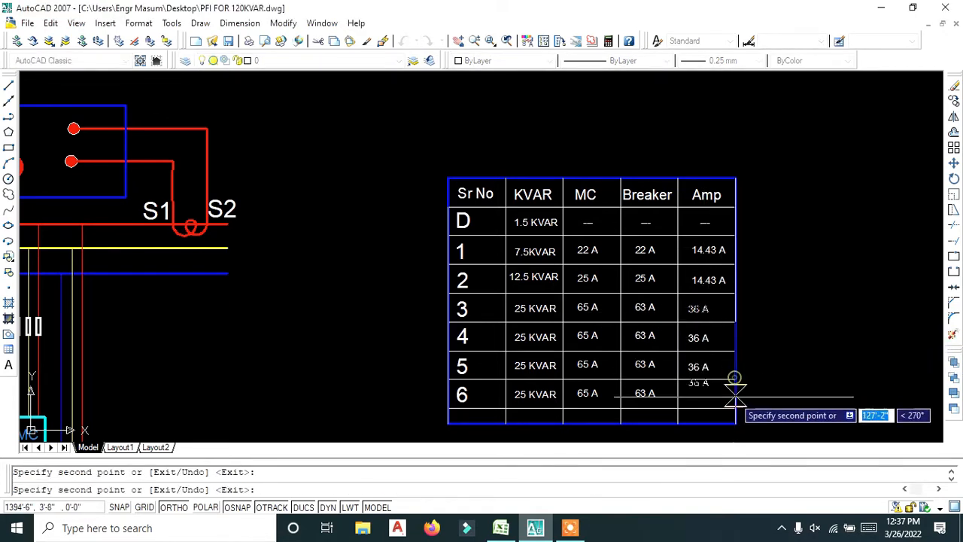
left_click(736, 405)
key("Escape")
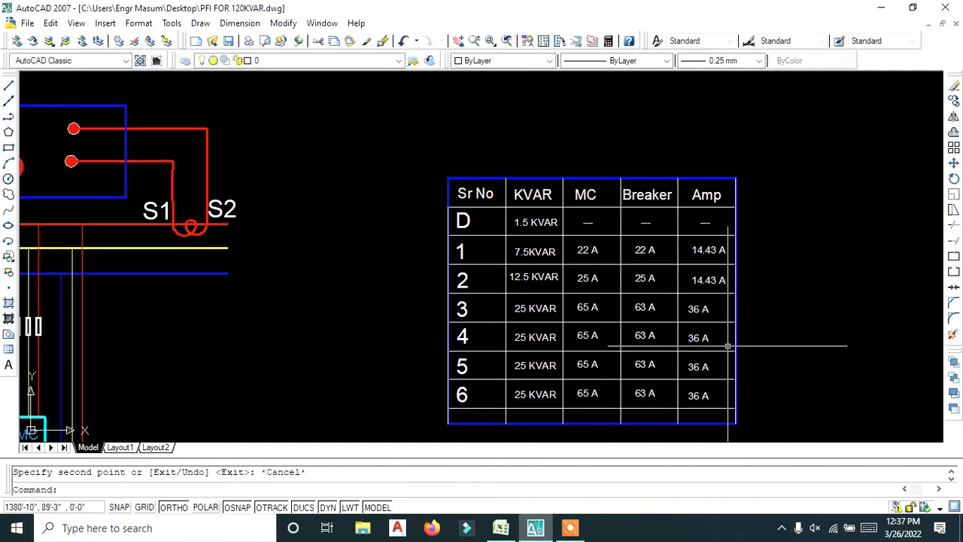
- Examine the rating table's MC, Breaker and Amp values and the KVAR labels on the capacitors in the wiring diagram
scroll(726, 311, "up", 2)
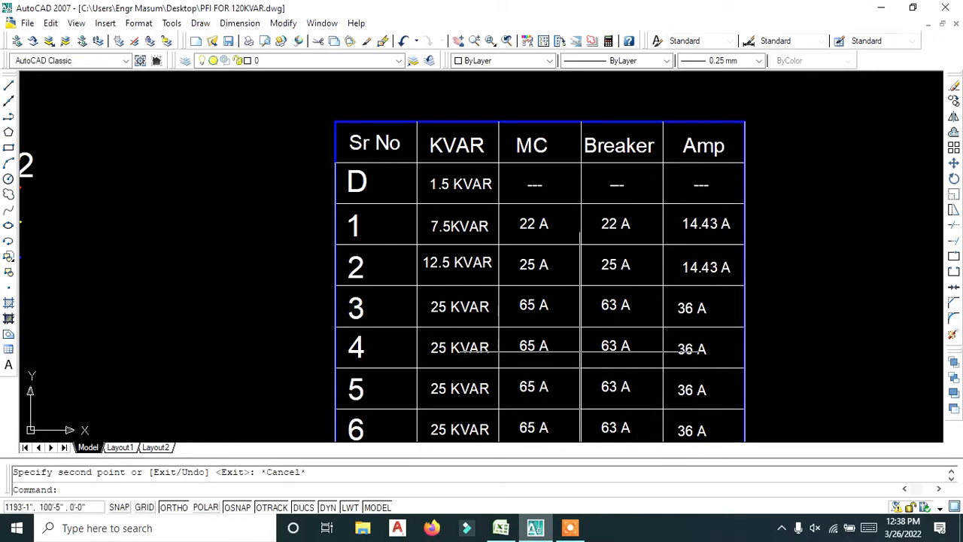
scroll(689, 331, "up", 2)
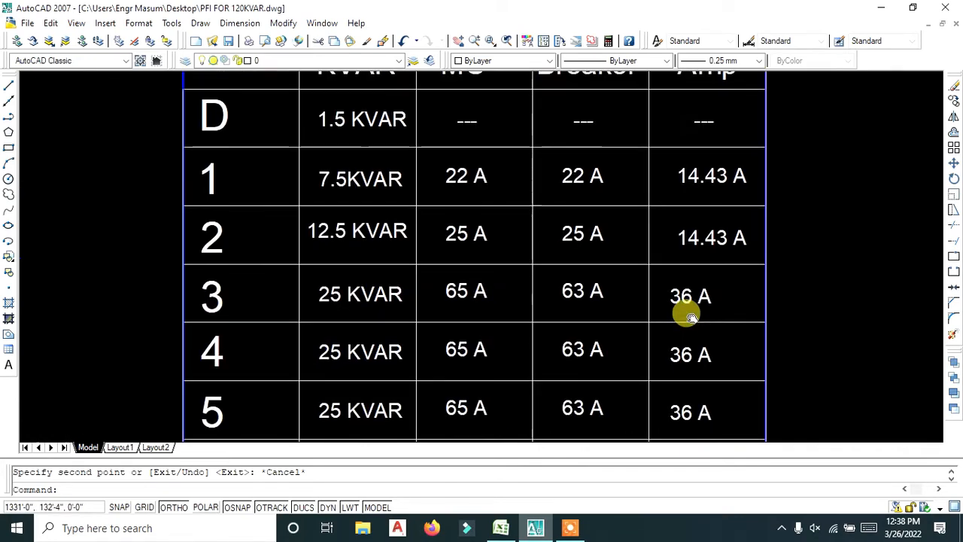
middle_click_drag(688, 332, 700, 251)
scroll(693, 383, "down", 3)
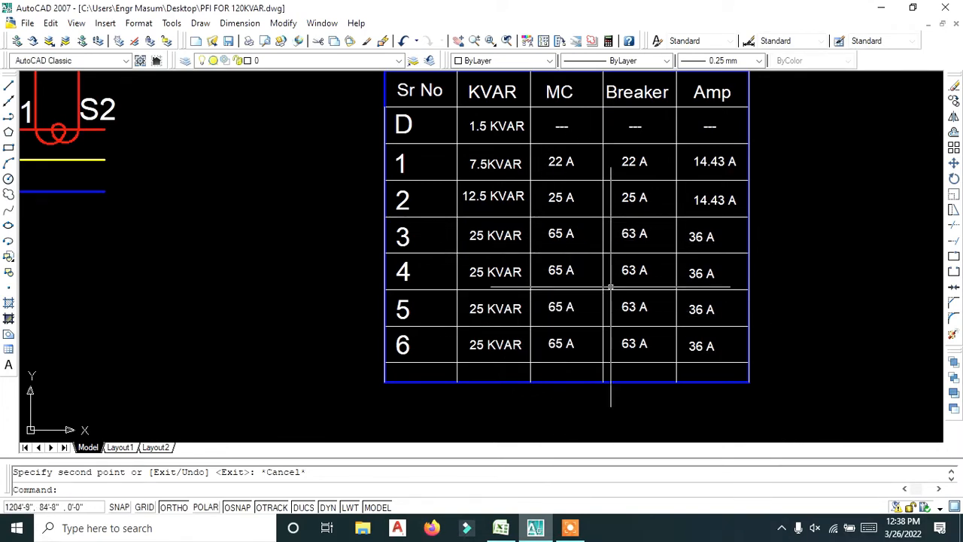
middle_click_drag(613, 262, 623, 303)
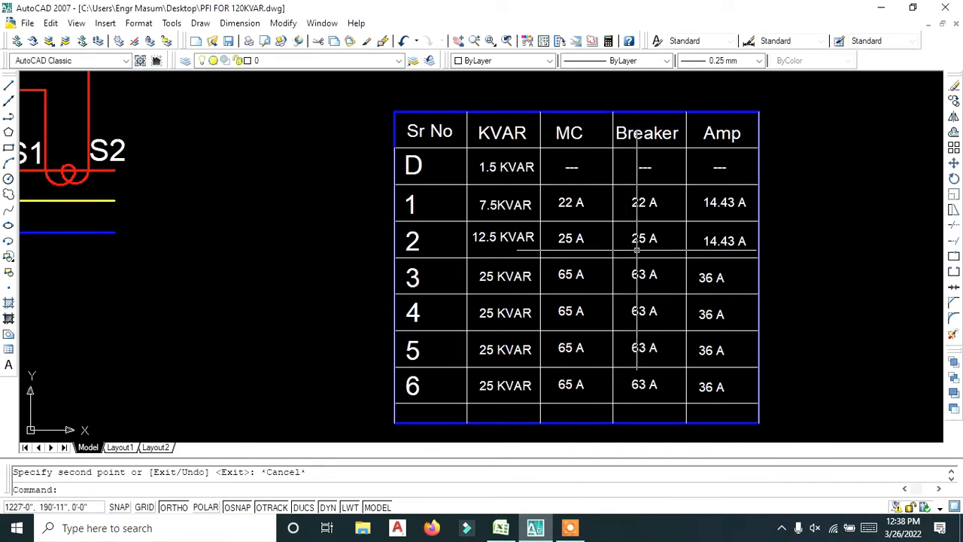
middle_click_drag(636, 250, 624, 211)
scroll(623, 226, "down", 4)
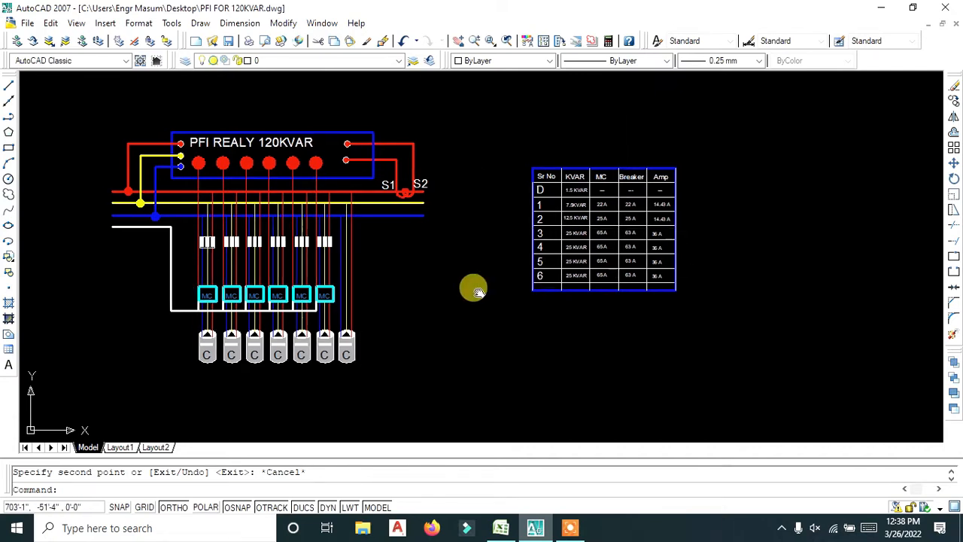
middle_click_drag(475, 287, 631, 222)
scroll(549, 200, "up", 8)
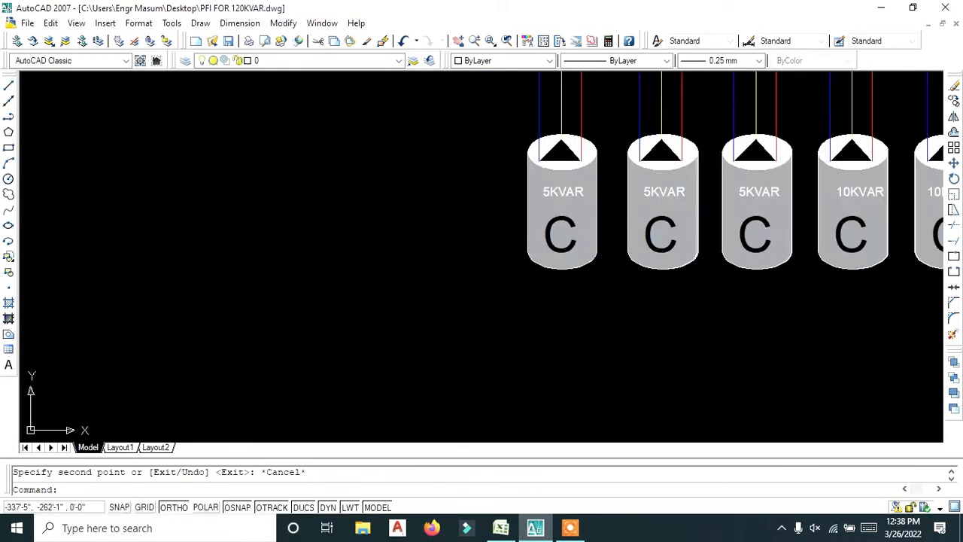
- Change the KVAR label on the first capacitor of the wiring diagram to 7.5KVAR
scroll(557, 199, "up", 3)
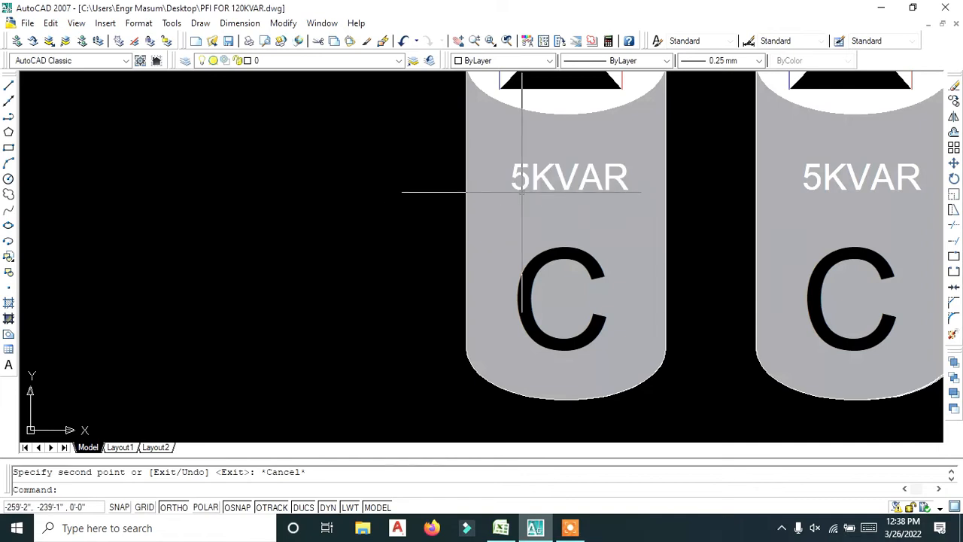
double_click(521, 179)
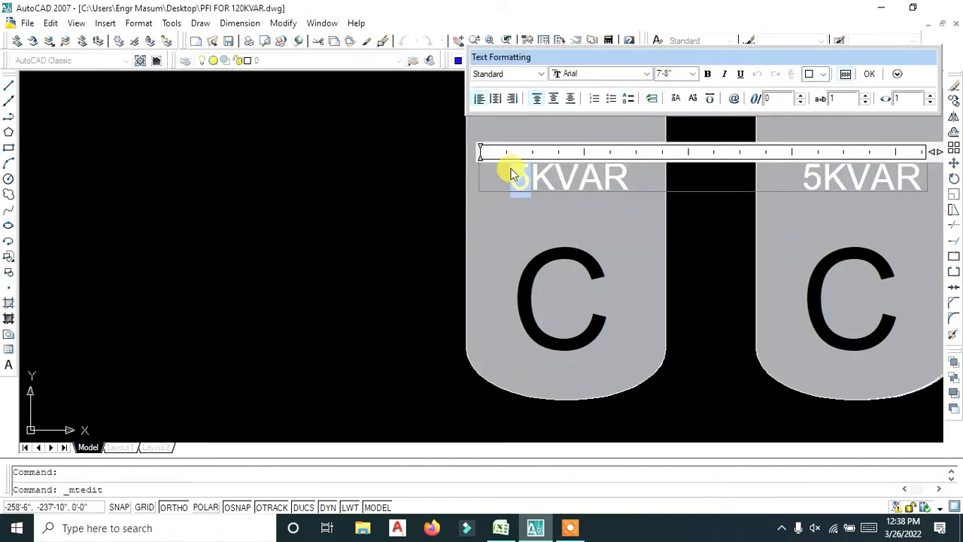
type("7")
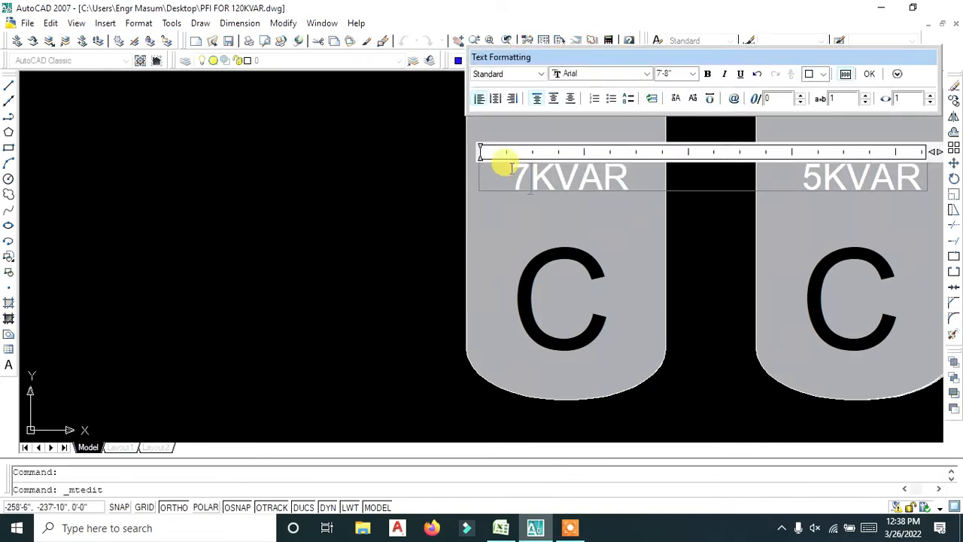
type(".5")
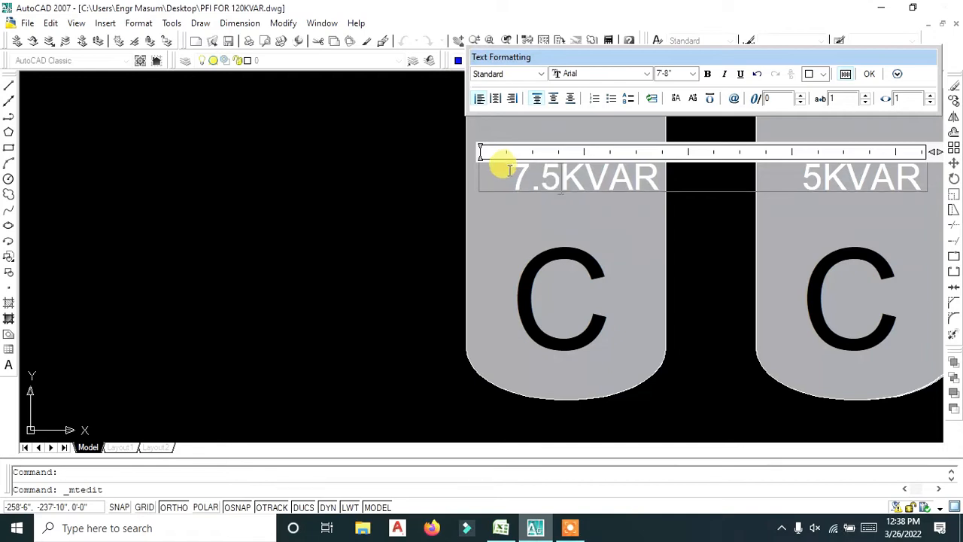
left_click(694, 253)
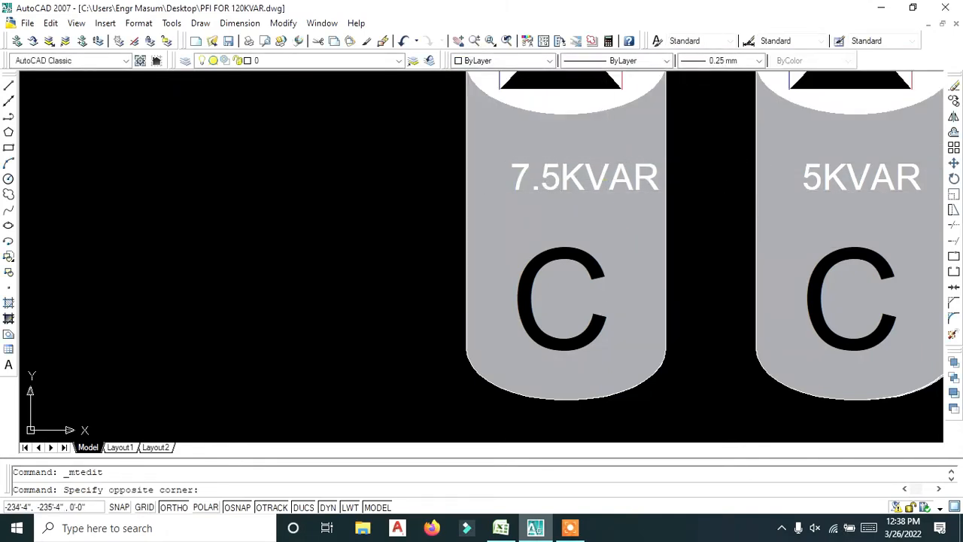
- Move the 7.5KVAR label slightly left so it sits centred on the first capacitor
left_click(578, 175)
type("m")
key("Return")
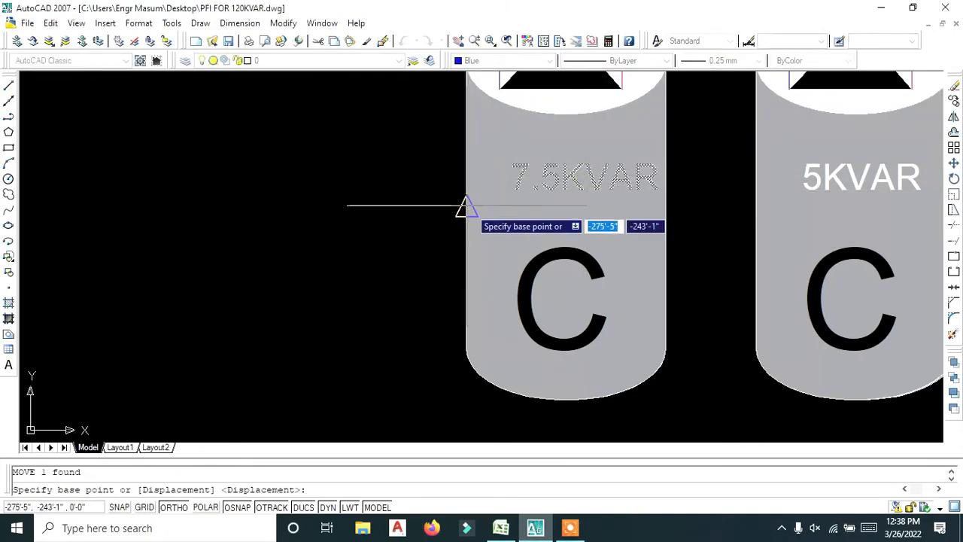
left_click(441, 209)
left_click(415, 209)
scroll(414, 209, "down", 5)
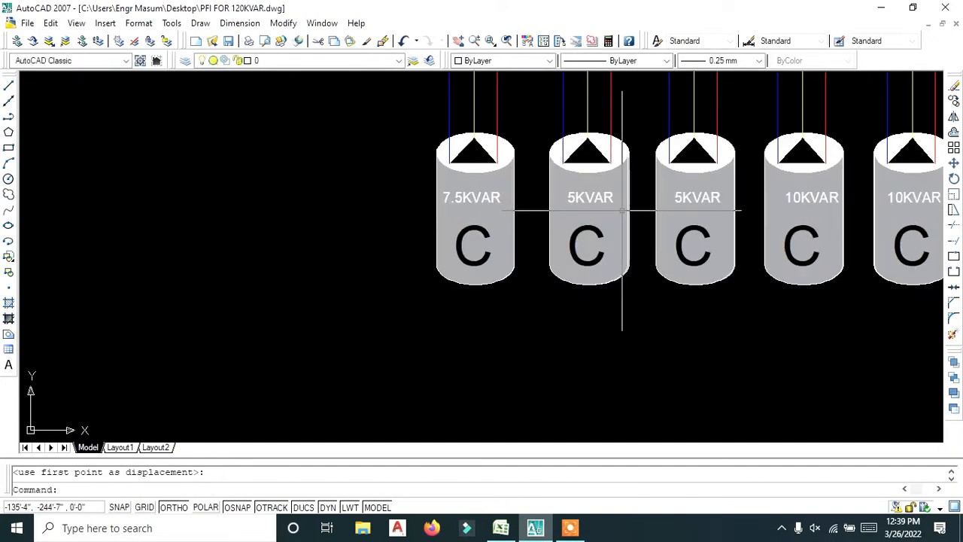
- Change the KVAR label on the second capacitor to 12.5KVAR
scroll(595, 200, "up", 3)
double_click(570, 185)
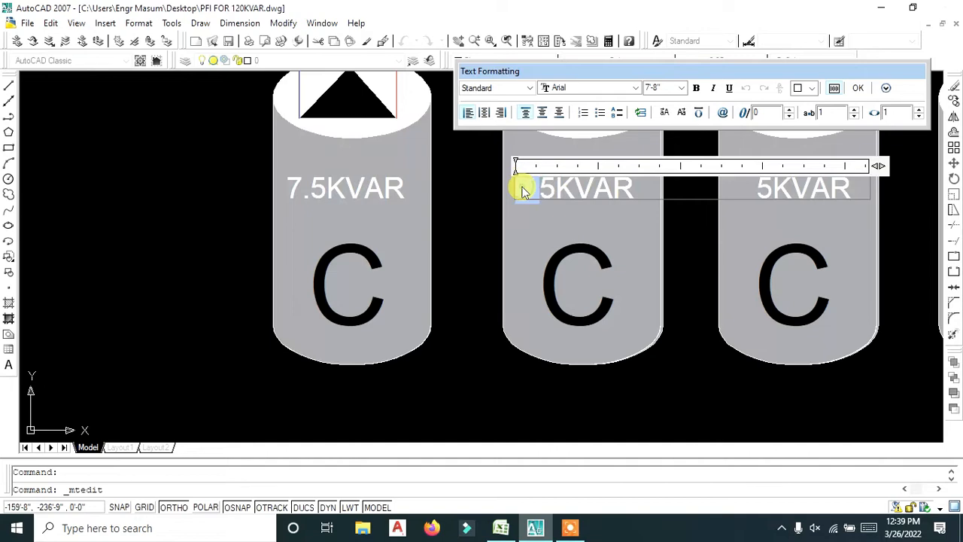
key("Delete")
type("2.")
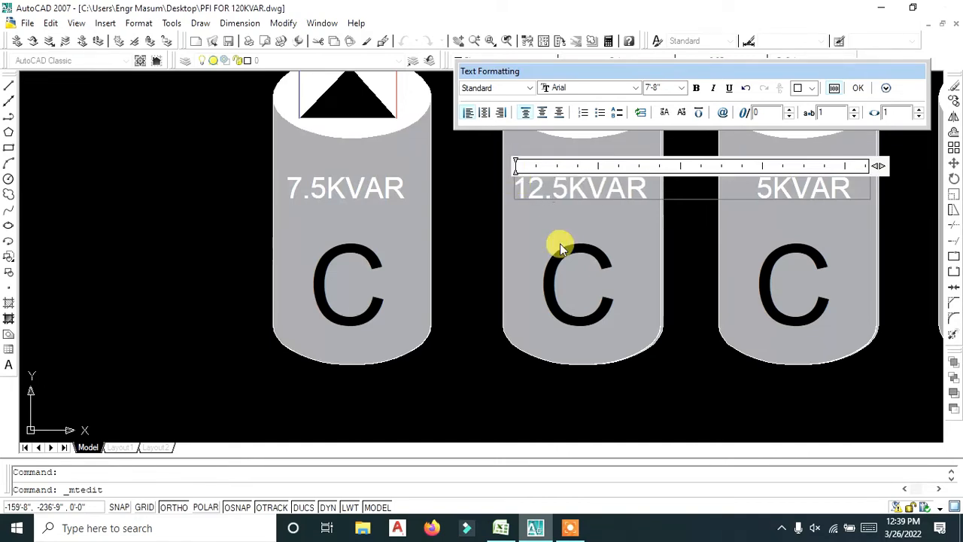
left_click(720, 303)
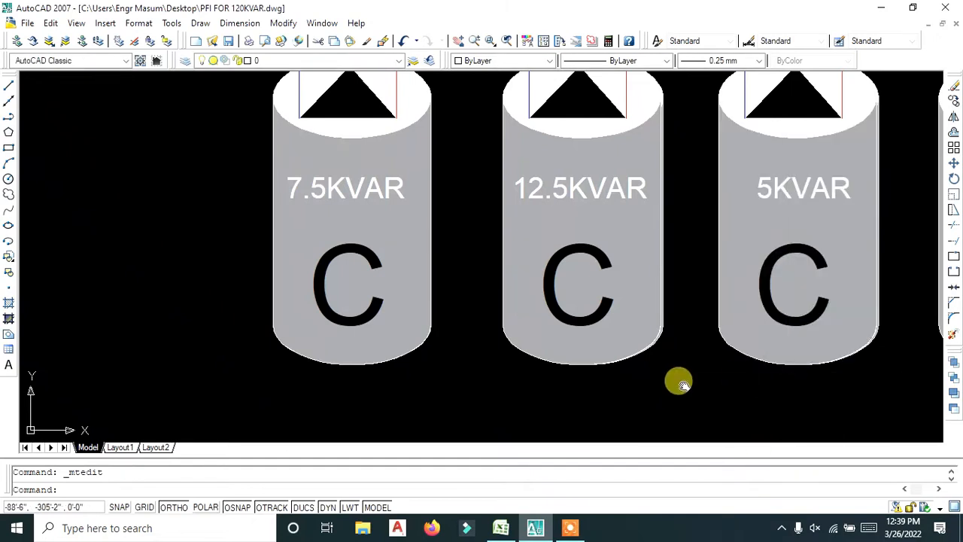
- Change the KVAR label on the third capacitor to 25KVAR
middle_click_drag(677, 380, 486, 378)
double_click(570, 188)
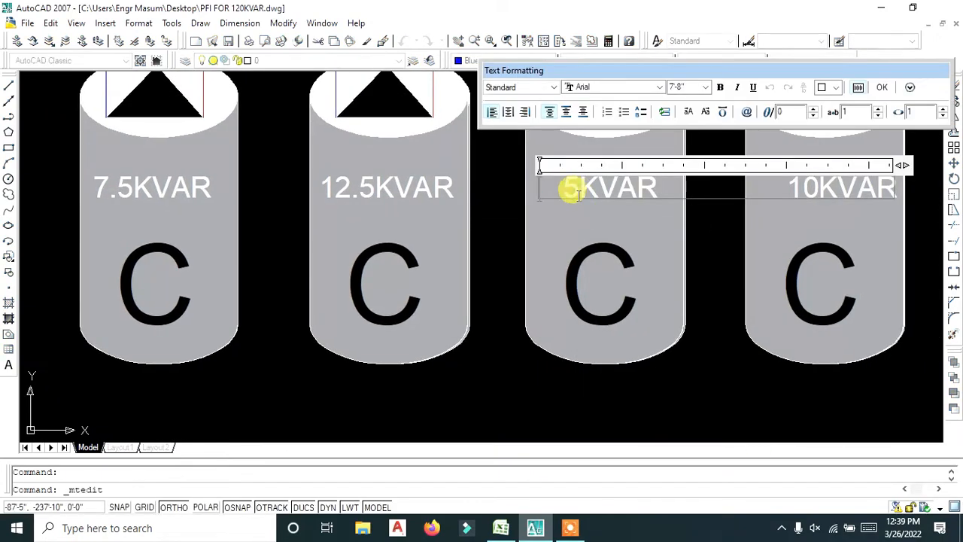
key("Delete")
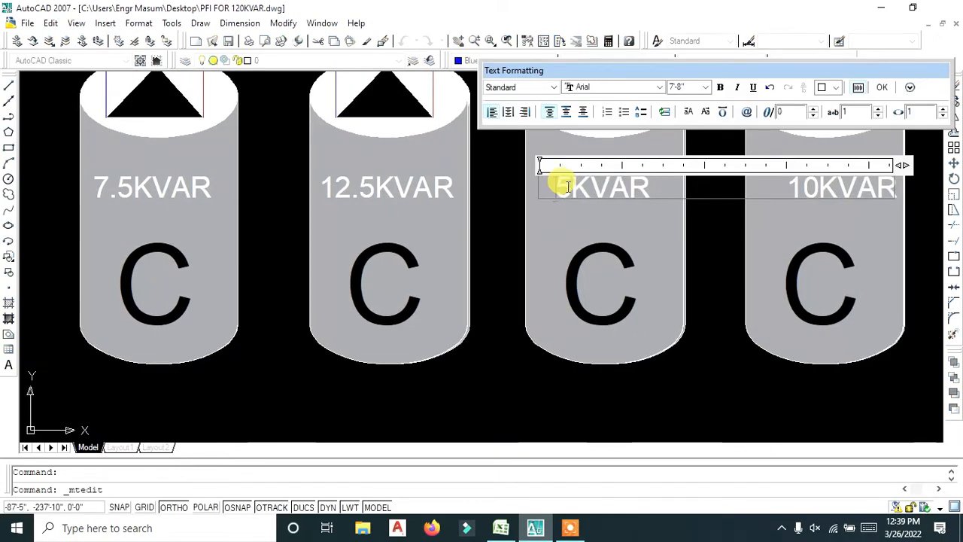
type("2")
left_click(675, 380)
- Delete the KVAR labels on the fourth, fifth and sixth capacitors
scroll(685, 396, "down", 2)
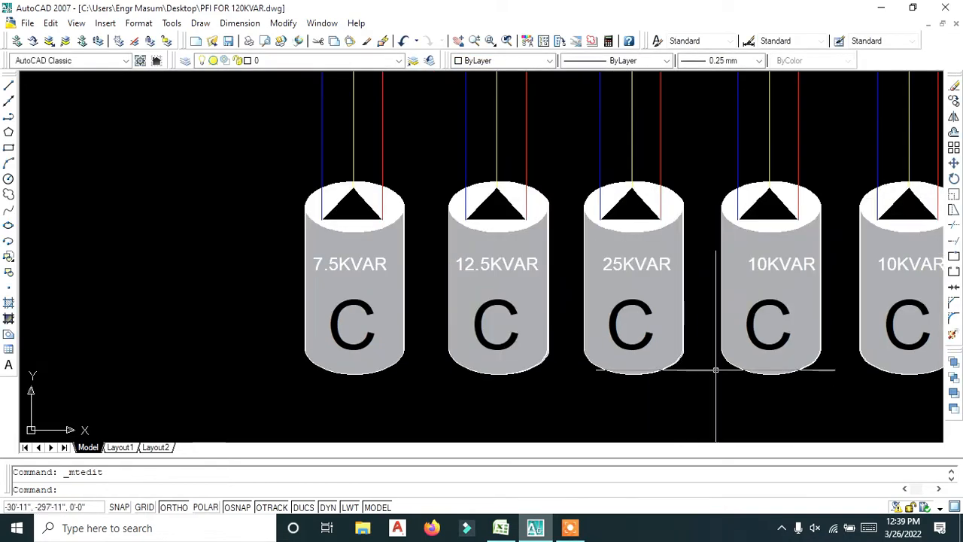
mouse_move(711, 368)
middle_mouse_down()
mouse_move(462, 322)
mouse_move(392, 337)
mouse_move(527, 162)
middle_mouse_up()
middle_click(462, 322)
middle_click(462, 322)
key("Escape")
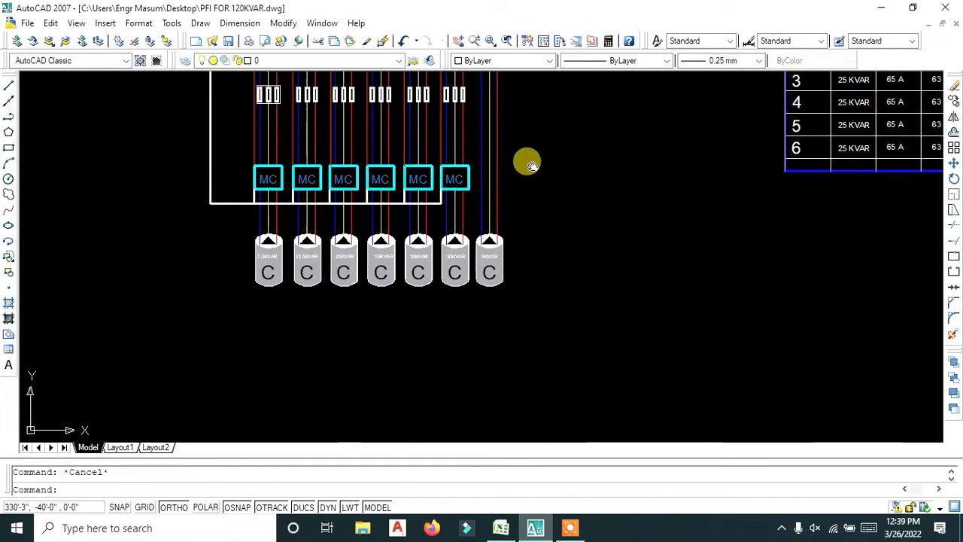
scroll(422, 256, "up", 5)
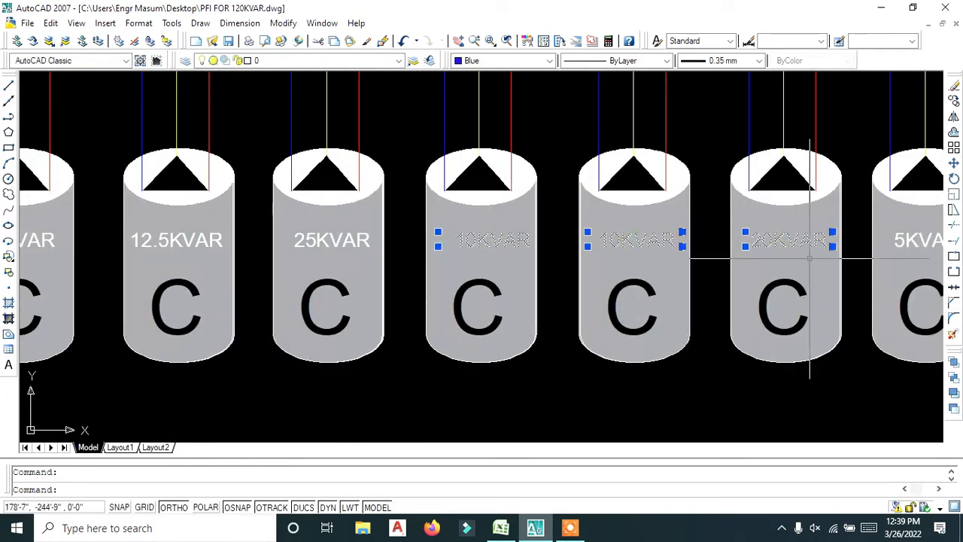
key("Delete")
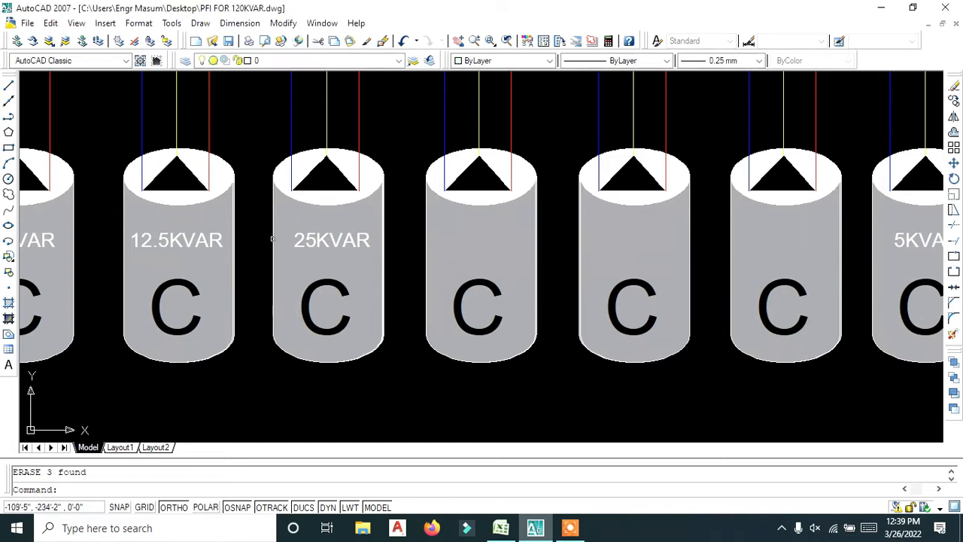
- Copy the third capacitor's 25KVAR label onto the fourth, fifth and sixth capacitors, using the cylinders' bottom midpoints as reference points
left_click(310, 242)
left_click_drag(309, 242, 311, 246)
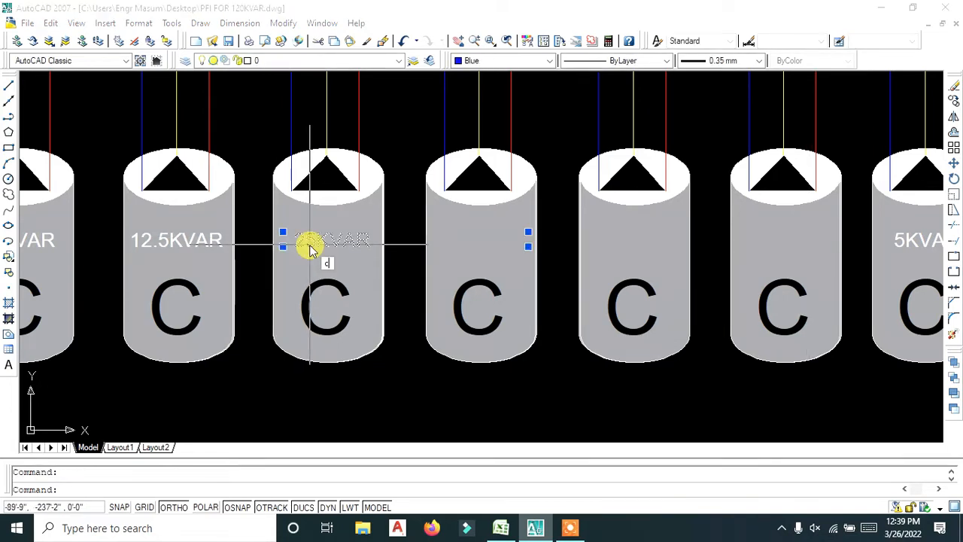
type("co")
key("Return")
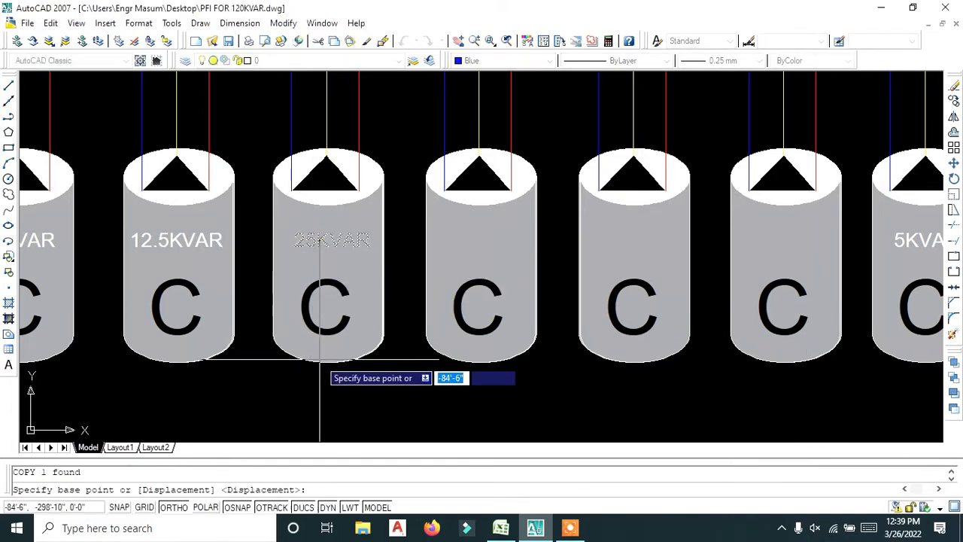
left_click(329, 363)
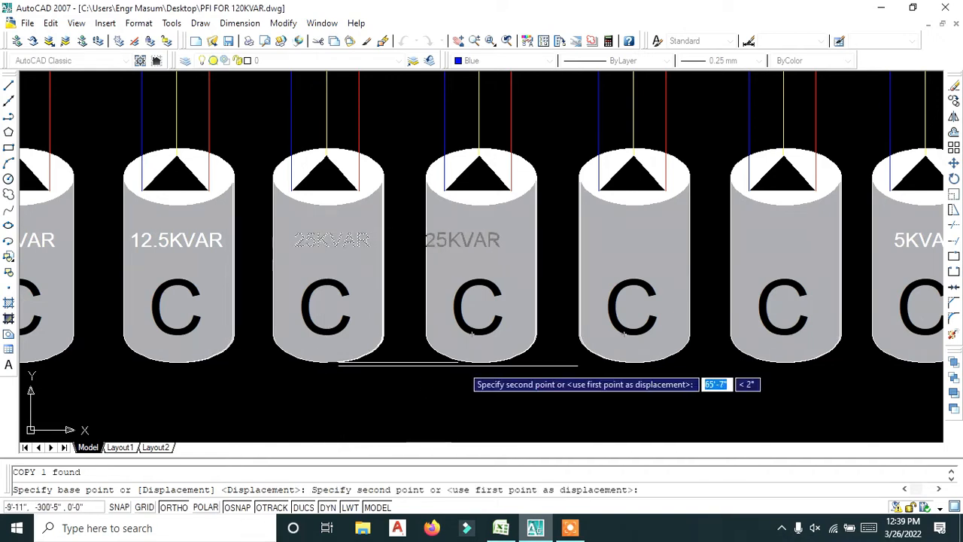
left_click(482, 362)
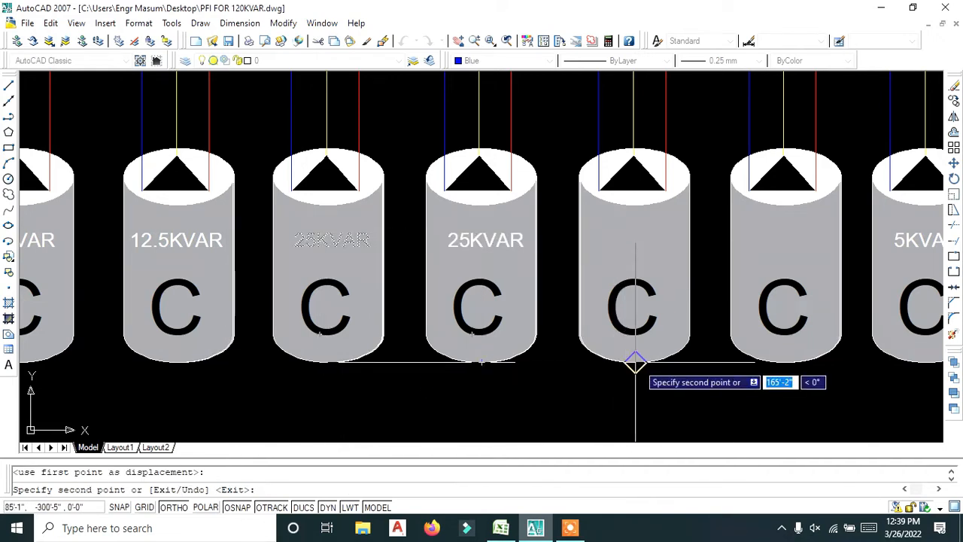
left_click(638, 364)
left_click(788, 361)
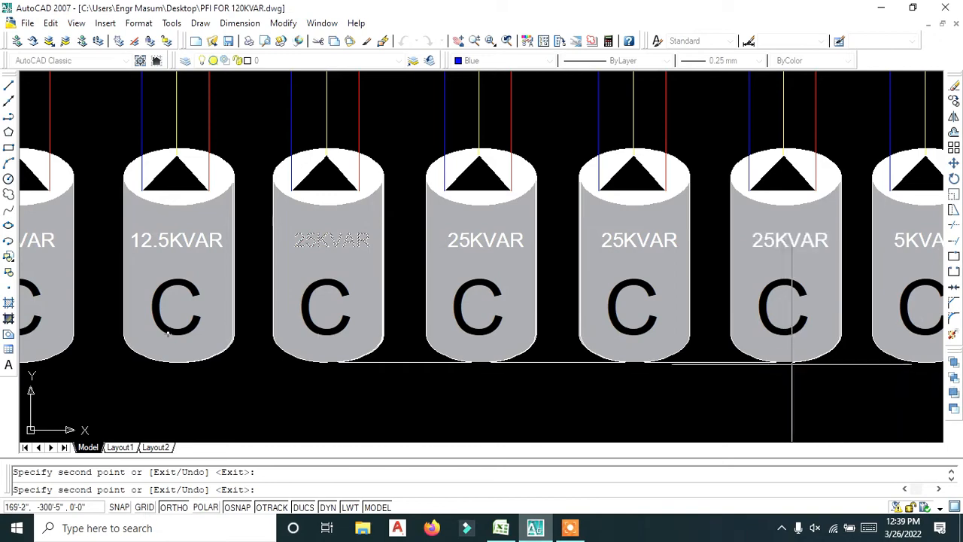
key("Escape")
- Change the KVAR label on the seventh, rightmost capacitor to 2.5KVAR
scroll(785, 401, "down", 1)
middle_click_drag(781, 402, 694, 327)
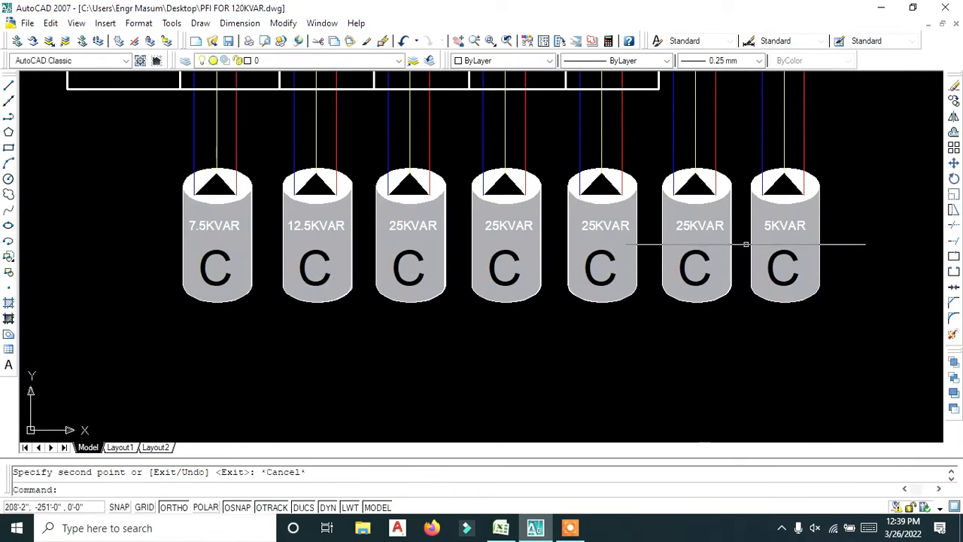
scroll(775, 217, "up", 2)
scroll(786, 212, "up", 2)
left_click(746, 252)
double_click(712, 244)
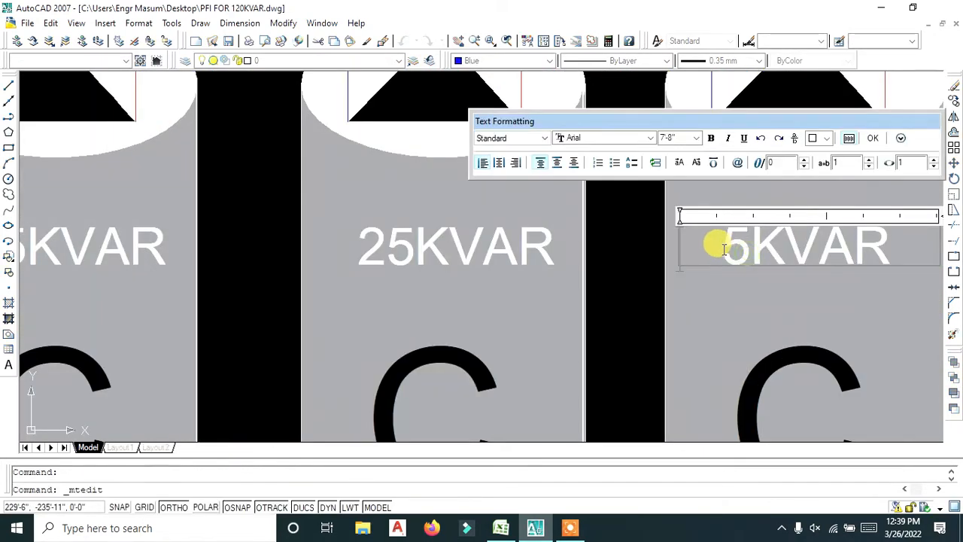
type("2.")
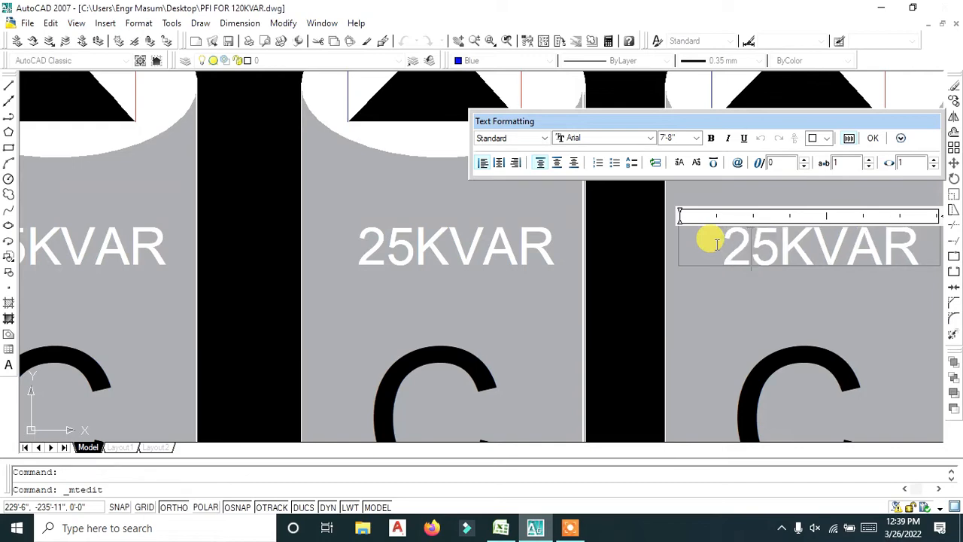
scroll(725, 280, "down", 4)
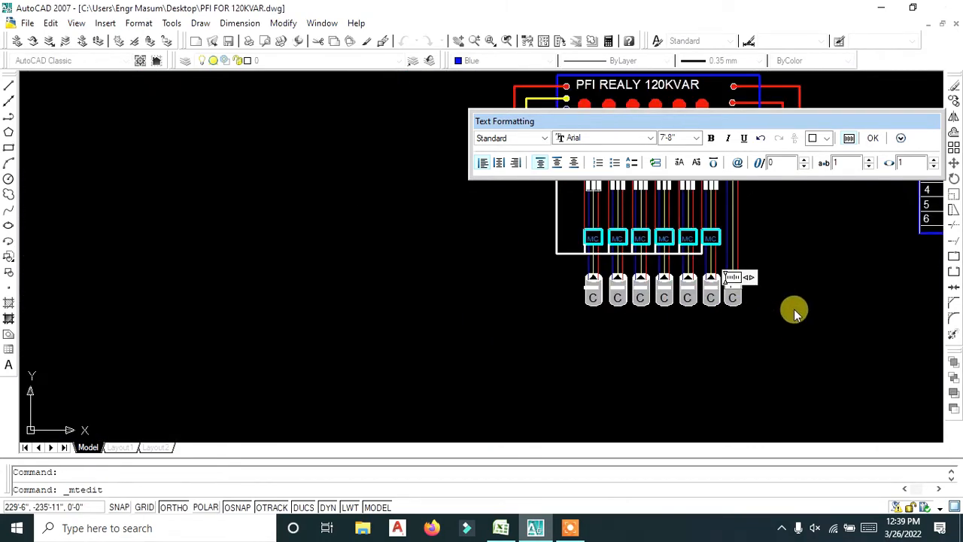
left_click(793, 309)
- Change the KVAR entry in row D of the rating table to 2.5 KVAR
scroll(793, 308, "up", 3)
scroll(760, 331, "down", 3)
scroll(624, 319, "up", 2)
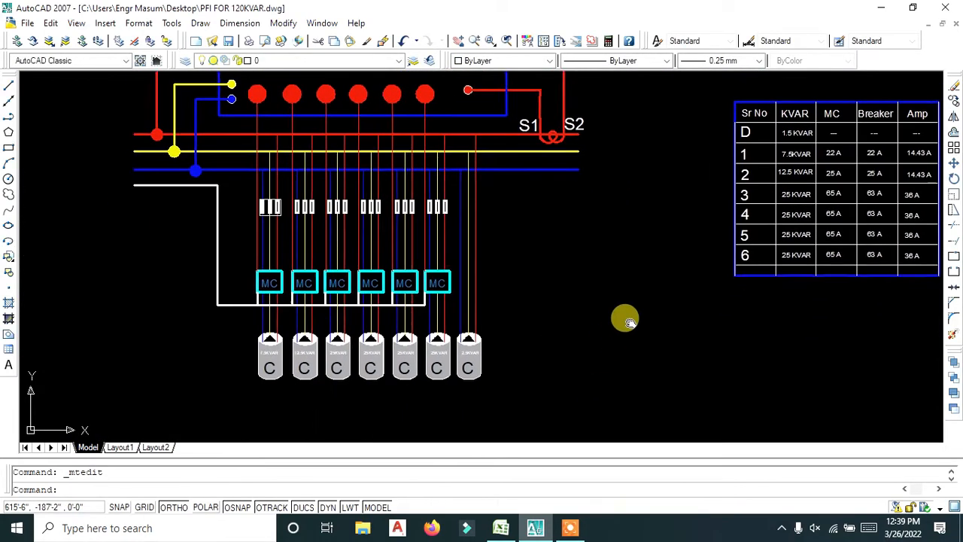
scroll(849, 177, "up", 3)
scroll(795, 105, "up", 3)
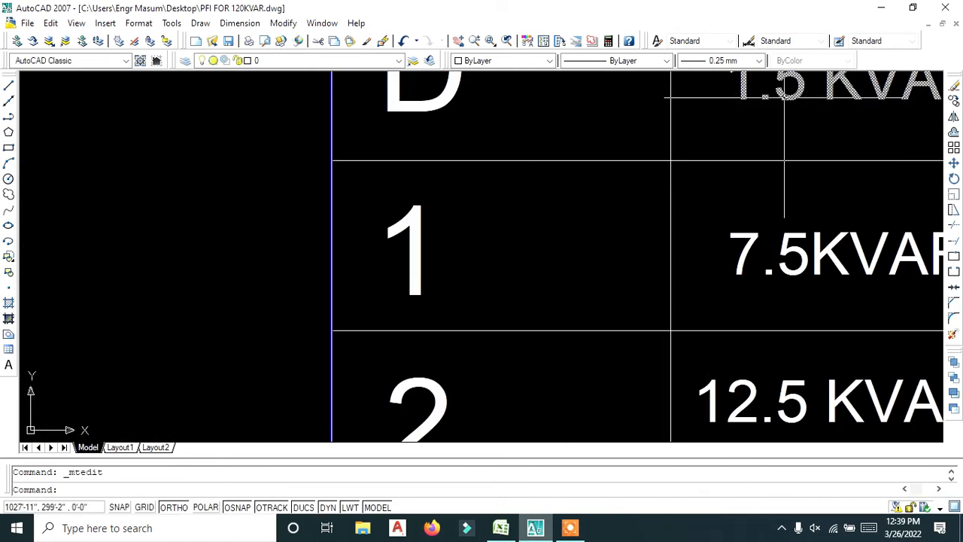
double_click(742, 86)
left_click_drag(756, 91, 719, 90)
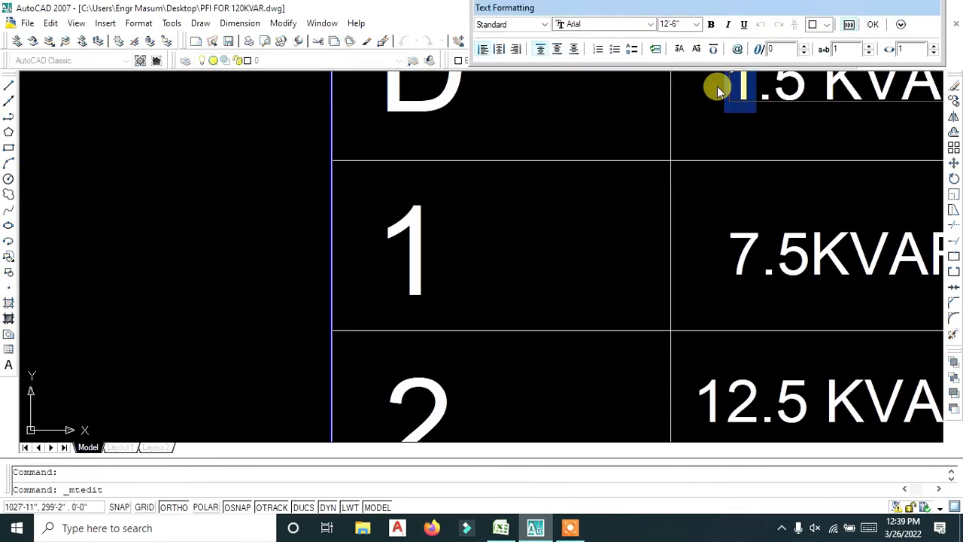
type("2")
left_click(324, 259)
- Examine the capacitor labels, contactors, breakers, busbars and relay connections in the wiring diagram against the rating table
scroll(279, 258, "down", 3)
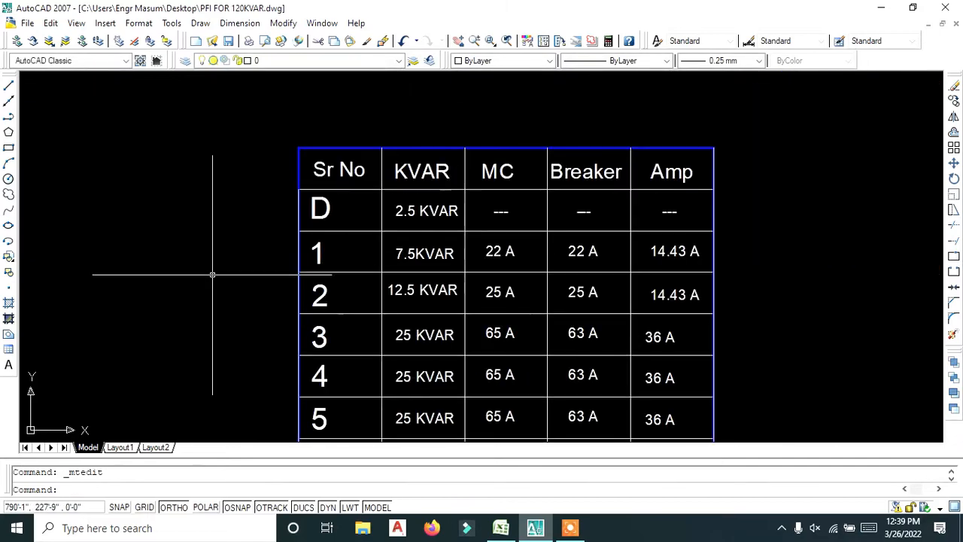
middle_click_drag(211, 273, 650, 161)
scroll(536, 231, "down", 1)
middle_click_drag(453, 285, 565, 199)
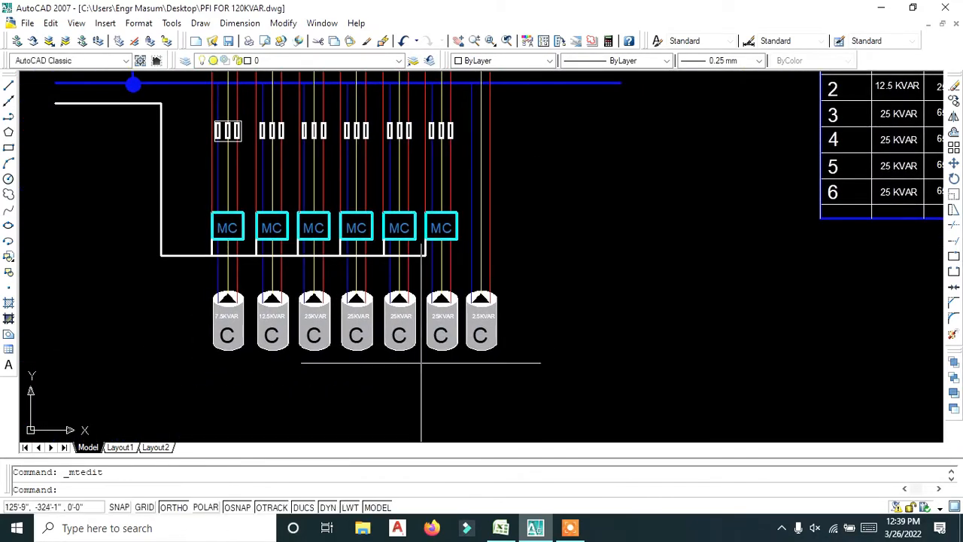
scroll(421, 363, "up", 2)
middle_click_drag(429, 335, 483, 312)
scroll(484, 284, "down", 2)
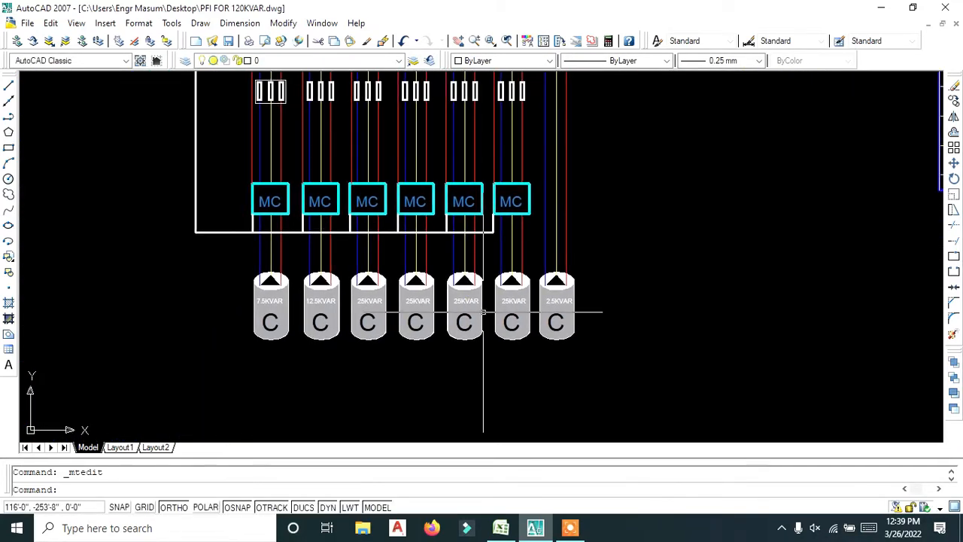
scroll(483, 312, "down", 1)
middle_click_drag(455, 78, 455, 103)
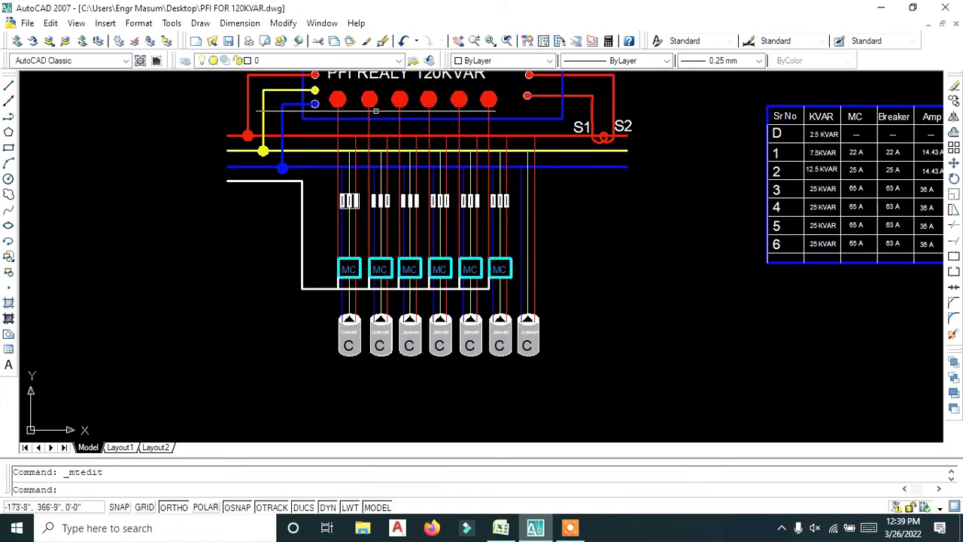
scroll(332, 286, "up", 3)
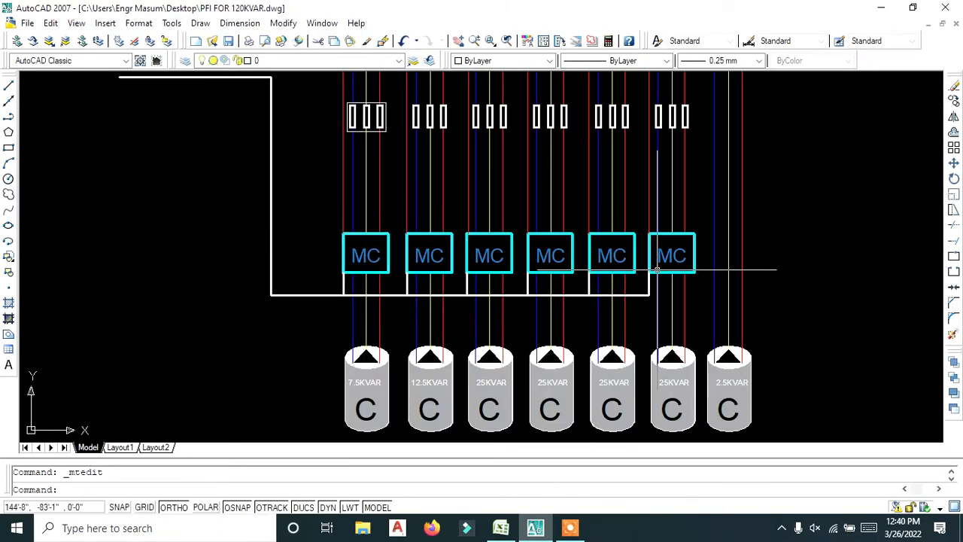
mouse_move(252, 234)
middle_mouse_down()
mouse_move(383, 284)
mouse_move(403, 370)
middle_mouse_up()
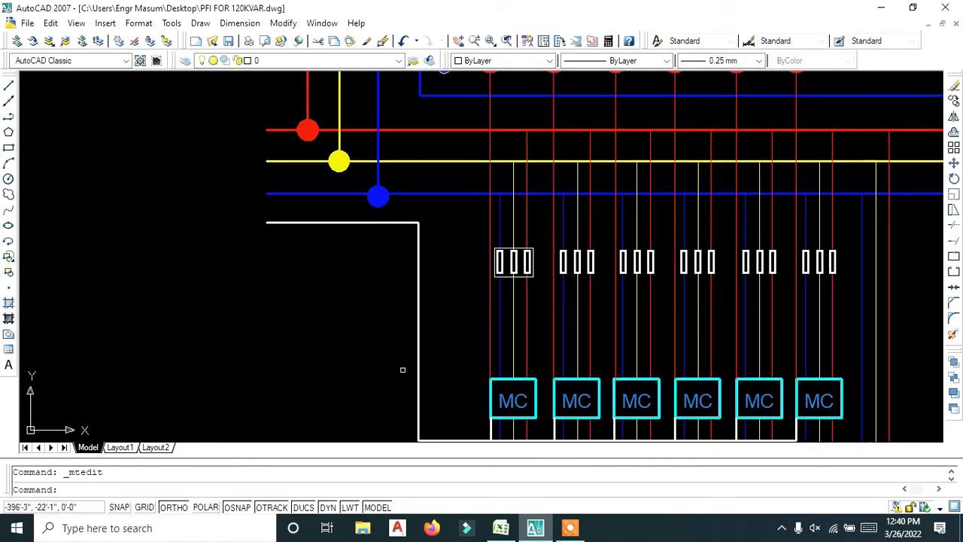
scroll(395, 368, "down", 5)
scroll(685, 256, "up", 4)
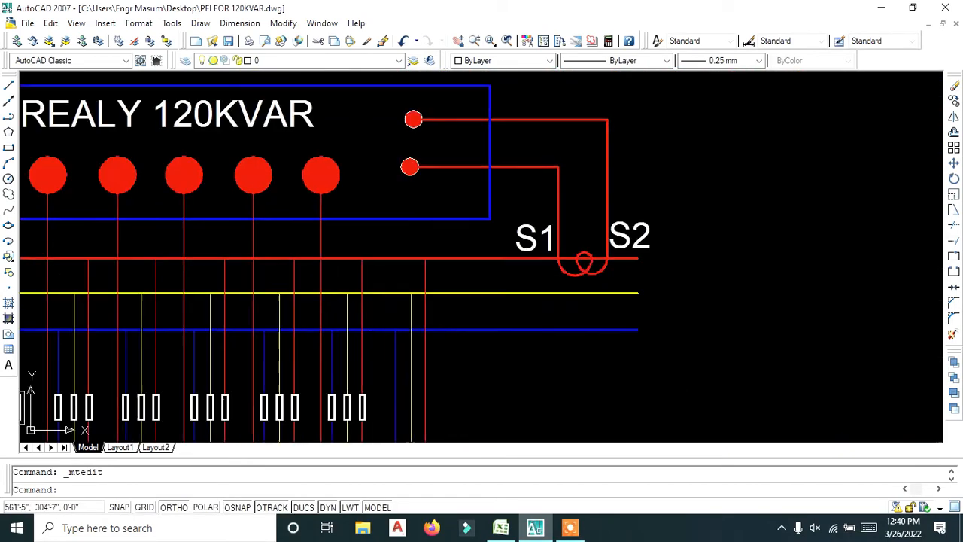
- Copy the S2 label from the current transformer to the open end of the red busbar, opposite the transformer
left_click(626, 236)
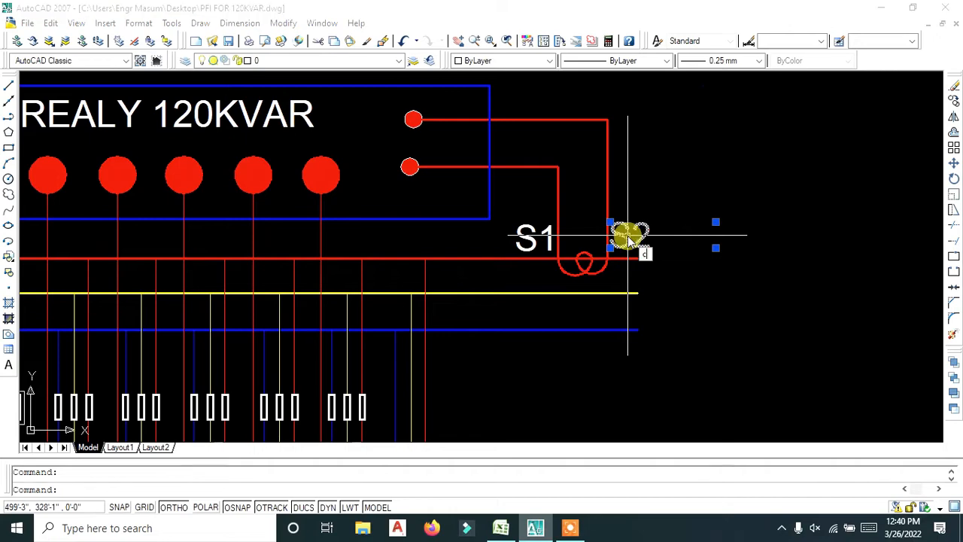
type("co")
key("Return")
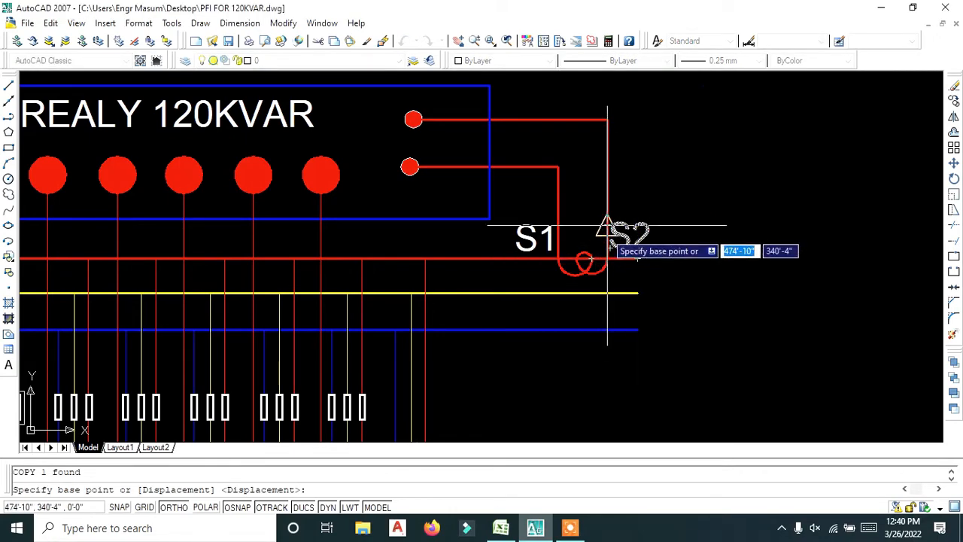
scroll(604, 237, "up", 3)
left_click(605, 233)
scroll(592, 243, "down", 4)
middle_click_drag(360, 304, 891, 269)
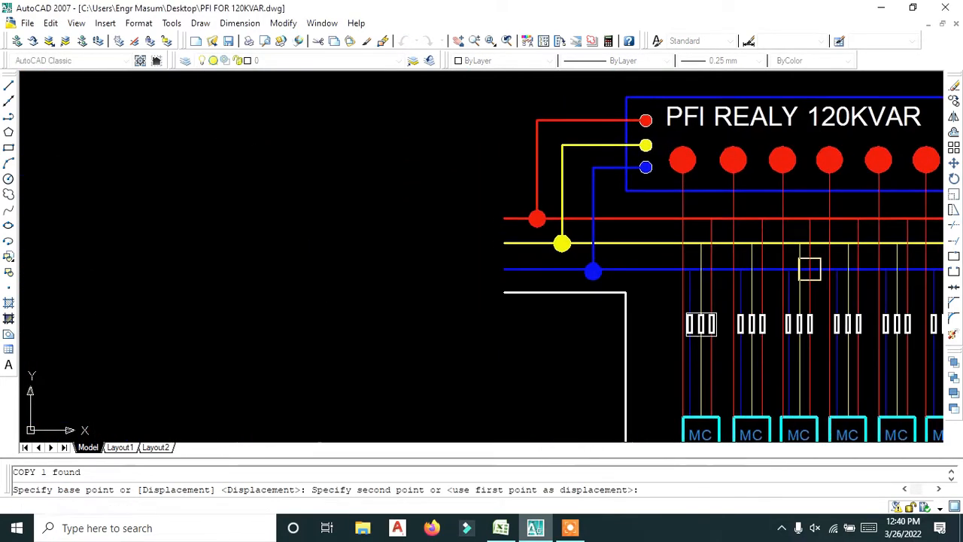
scroll(481, 204, "up", 3)
left_click(569, 270)
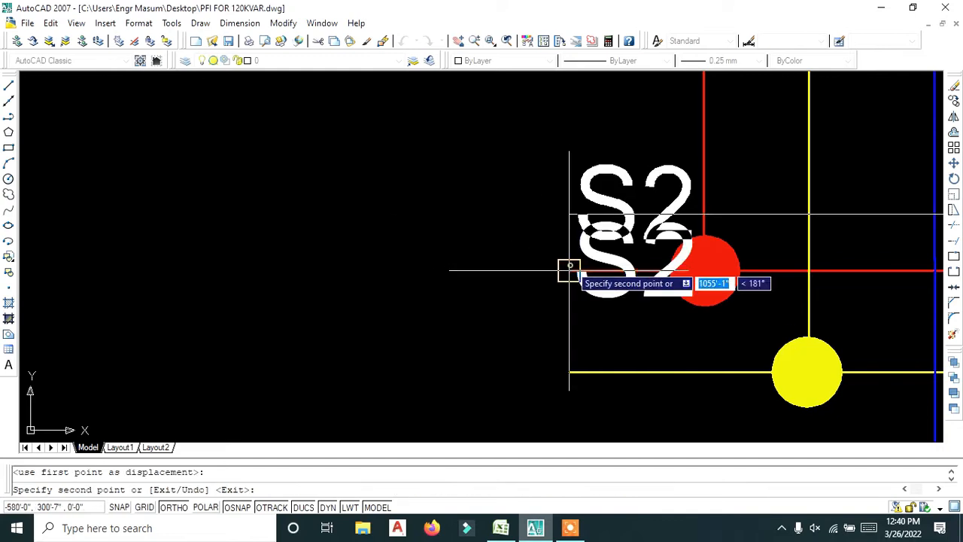
key("Escape")
- Move the copied S2 label horizontally outward so it sits clear of the red busbar's end
left_click(568, 294)
left_click(568, 294)
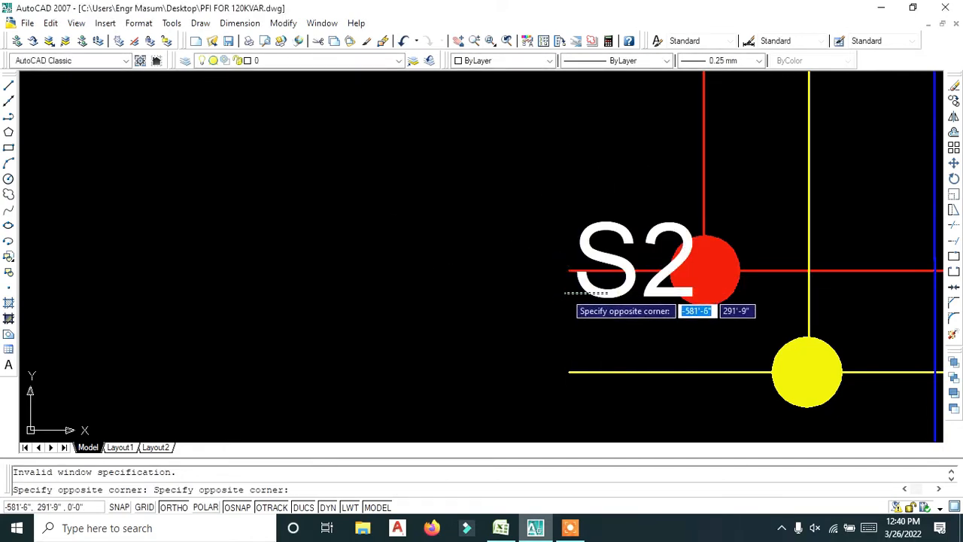
left_click(541, 303)
type("m")
key("Return")
left_click(541, 303)
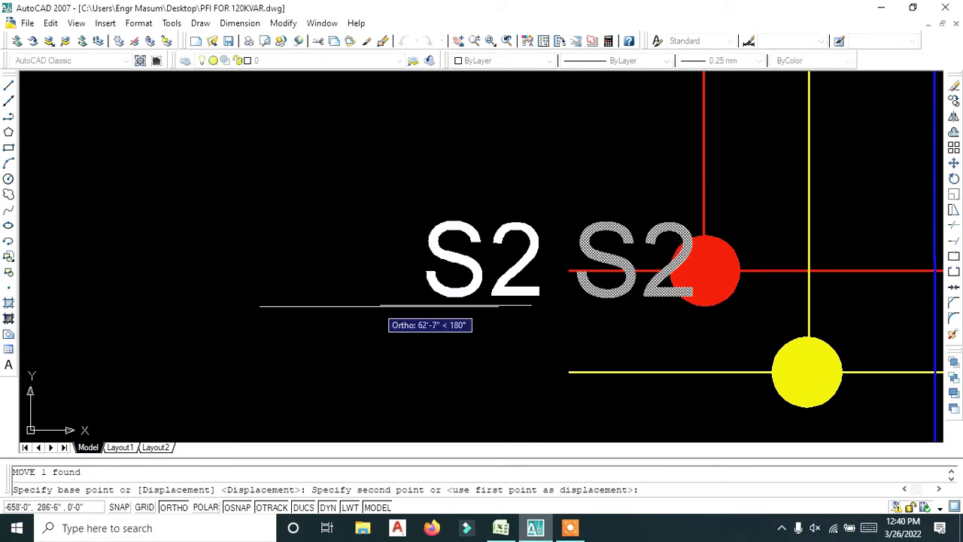
left_click(396, 306)
key("Escape")
left_click(452, 290)
left_click(410, 264)
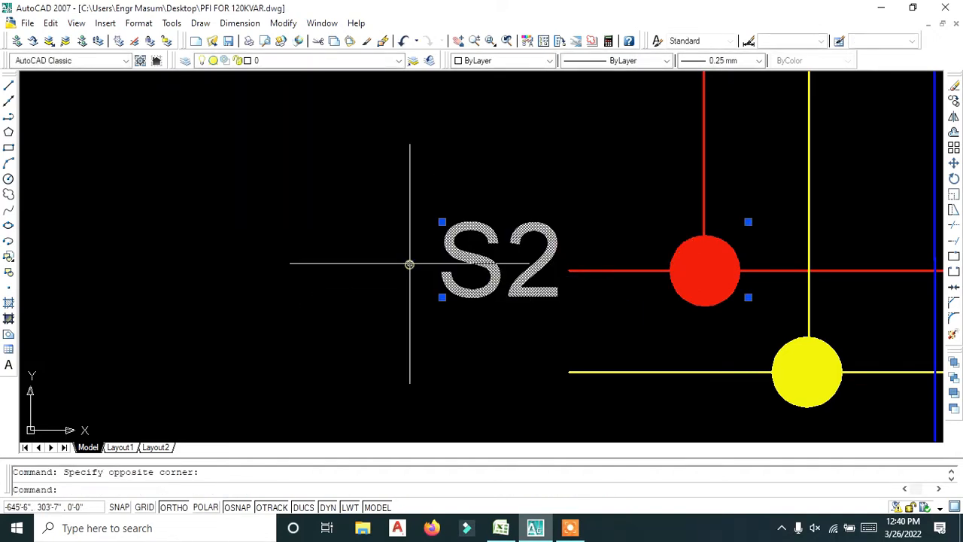
type("m")
key("Return")
scroll(367, 216, "down", 5)
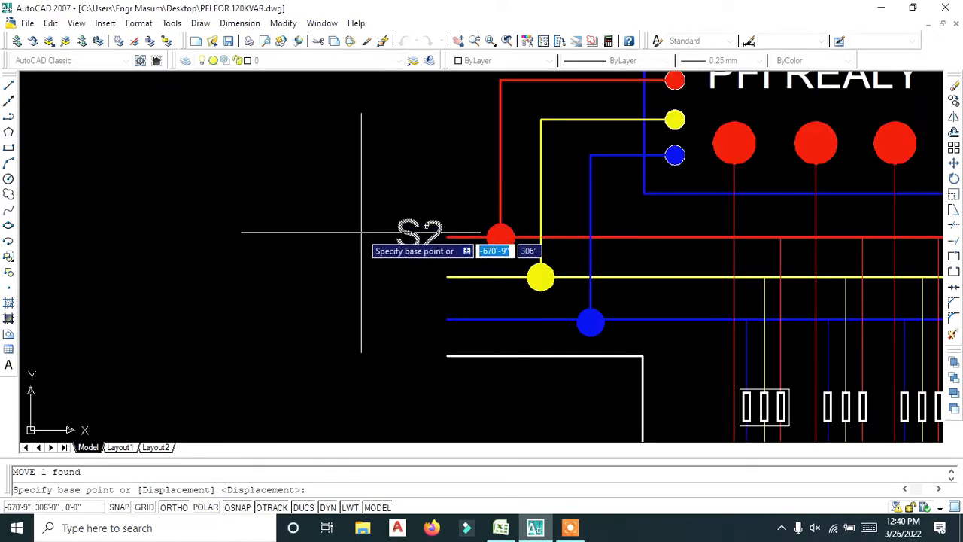
key("Escape")
- Copy the S2 label beside the red busbar straight down to the ends of the yellow, blue and white lines
left_click(404, 271)
left_click(382, 216)
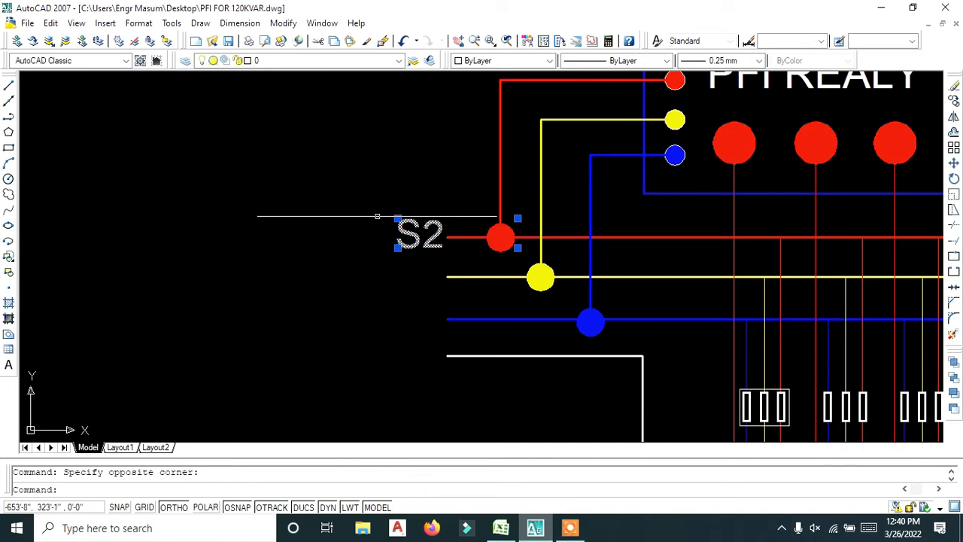
key("Return")
left_click(354, 238)
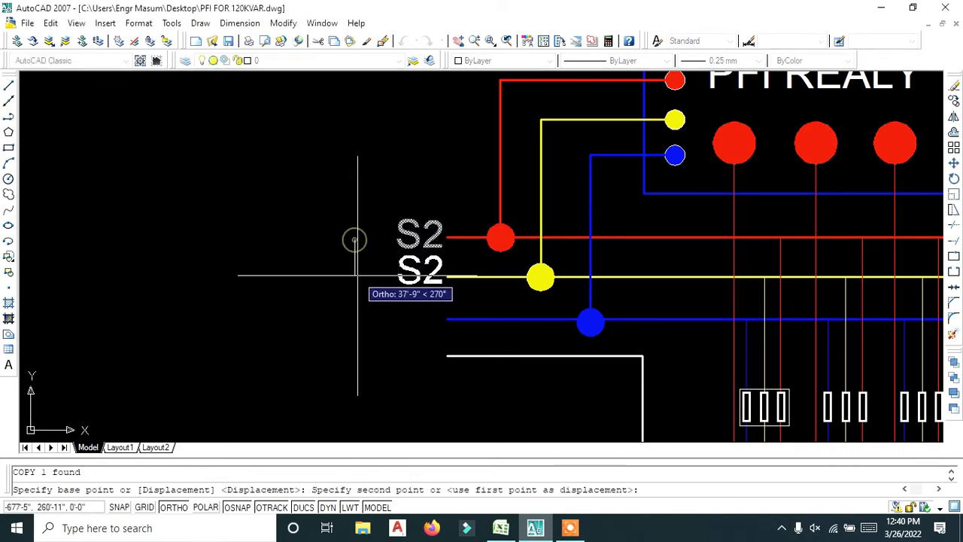
left_click(355, 281)
left_click(355, 321)
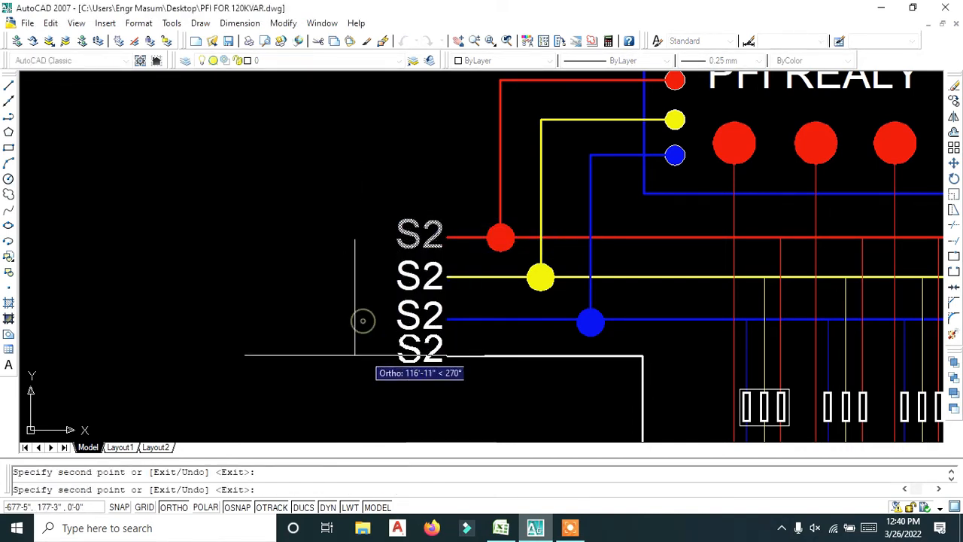
left_click(355, 359)
key("Escape")
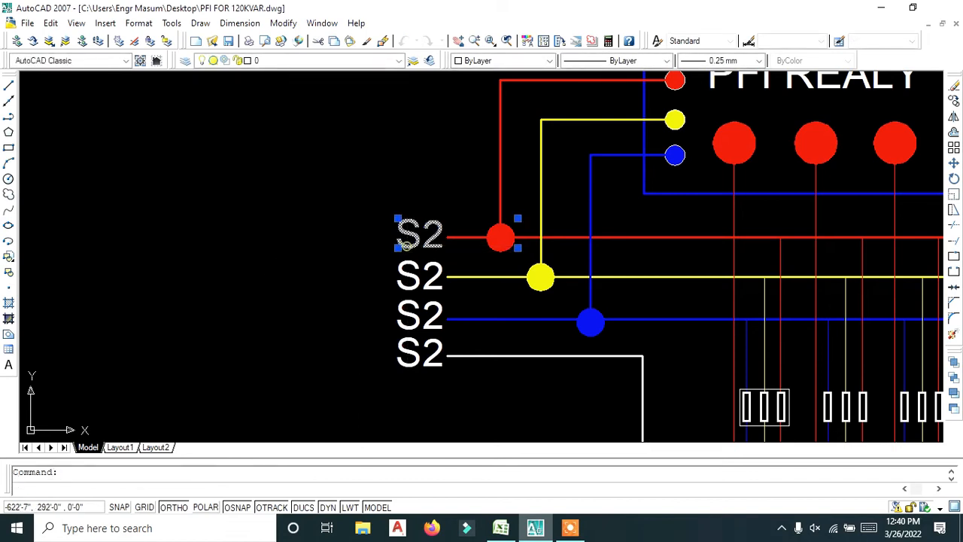
- Change the label beside the red busbar to R and the one beside the yellow busbar to Y
double_click(375, 222)
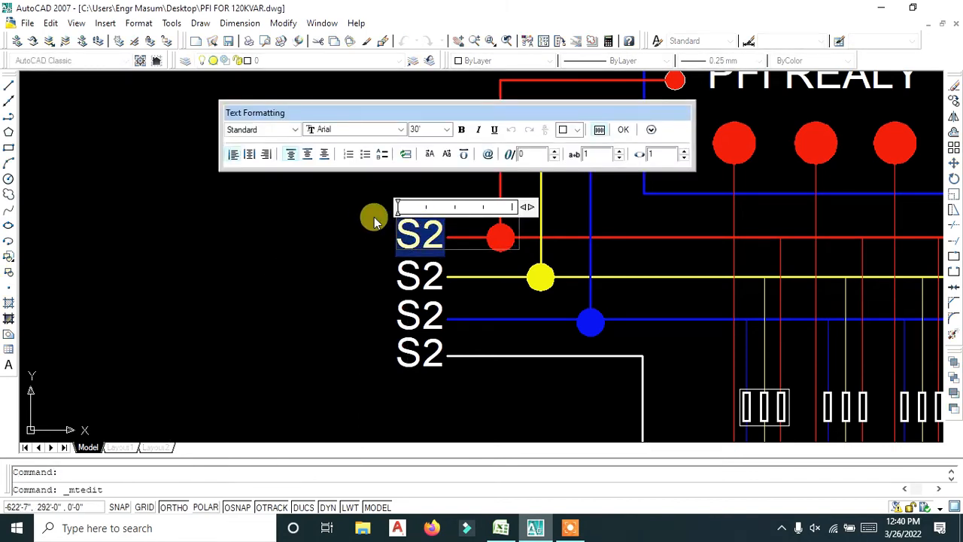
type("R")
left_click(441, 275)
left_click(441, 277)
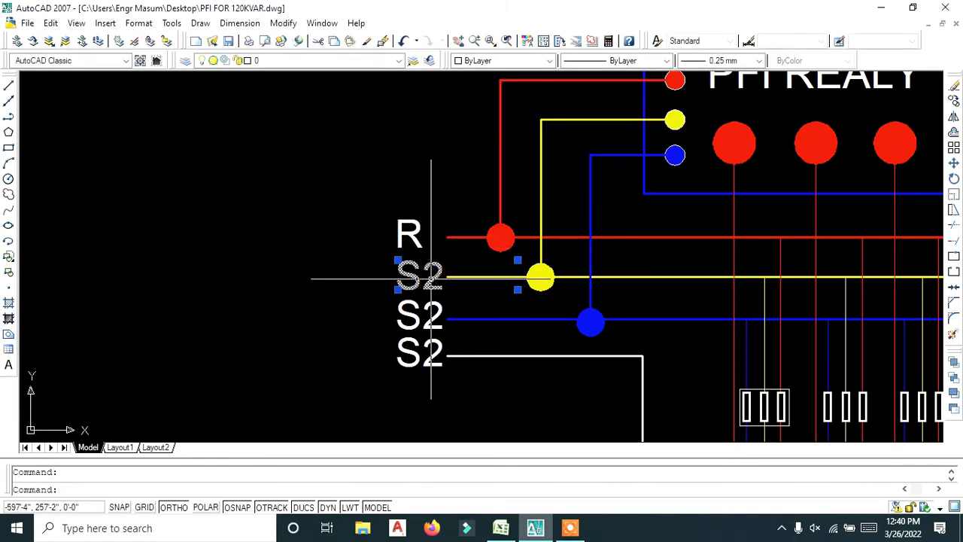
double_click(435, 277)
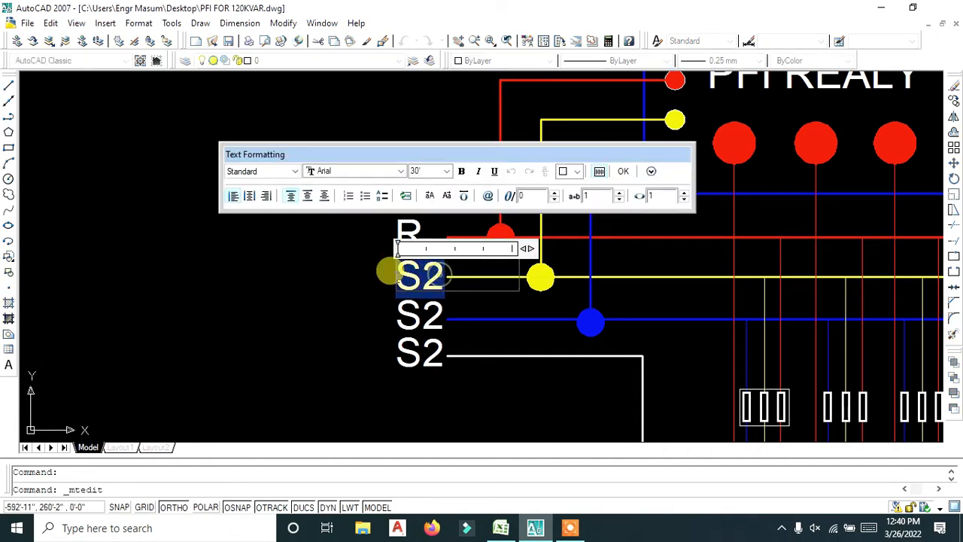
type("Y")
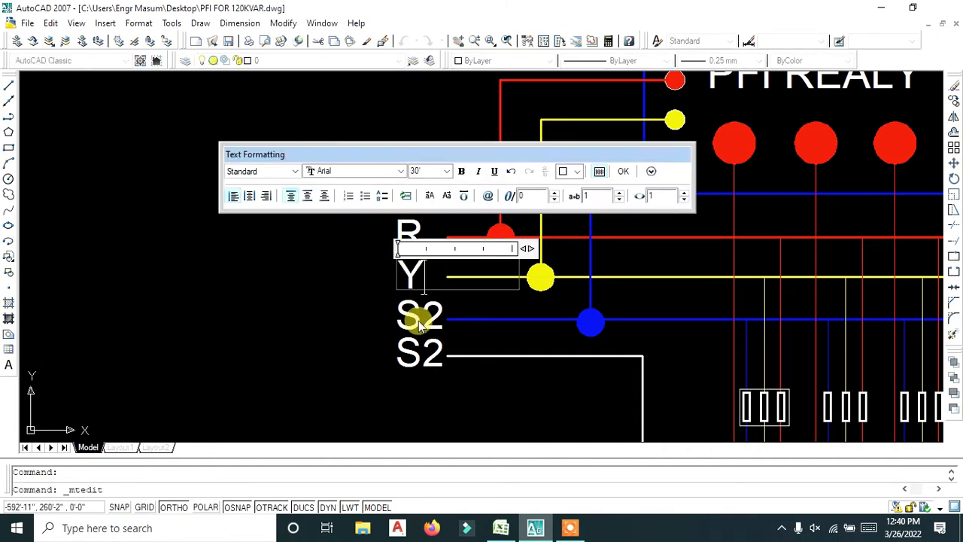
- Change the label beside the blue busbar to B and the one beside the white line to N
left_click(420, 322)
left_click(420, 320)
double_click(419, 317)
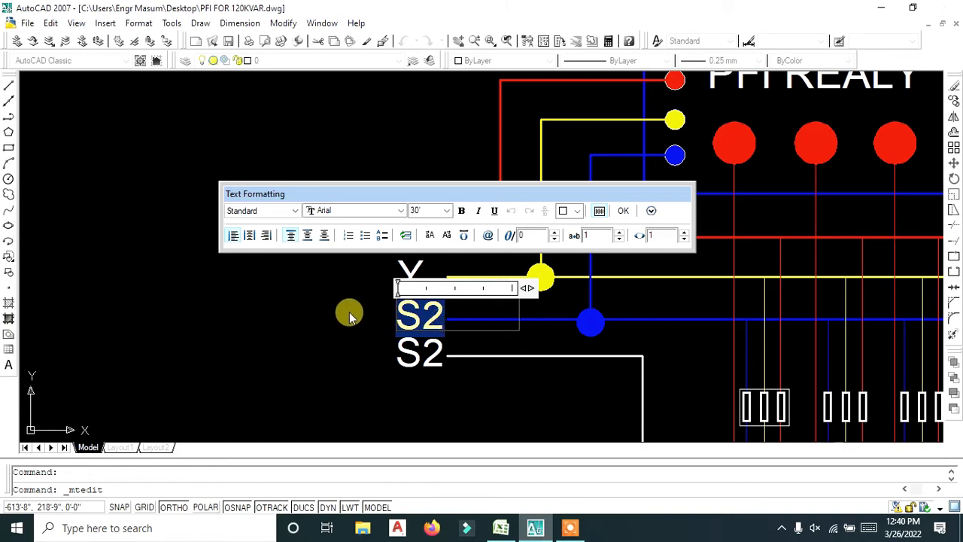
type("B")
left_click(391, 354)
left_click(410, 354)
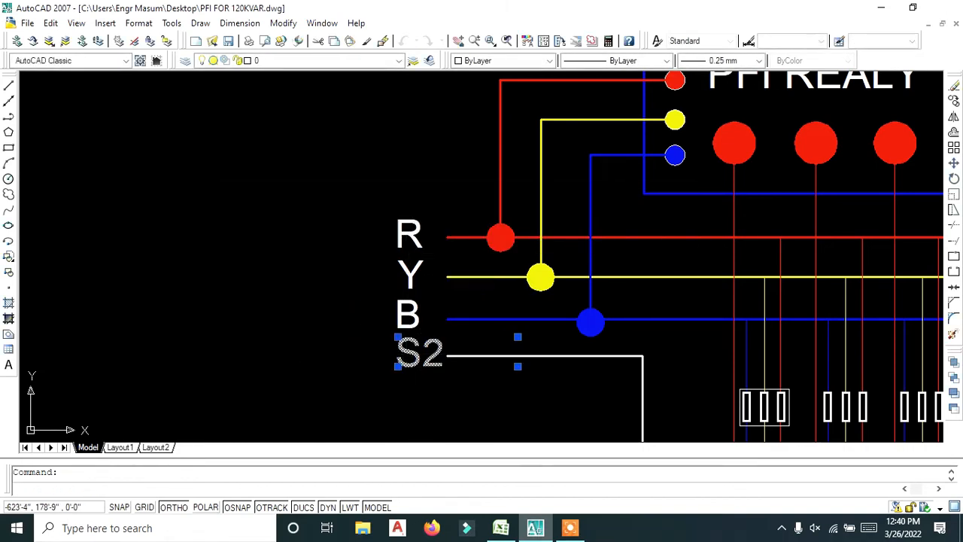
double_click(430, 351)
left_click_drag(444, 367, 318, 355)
type("N")
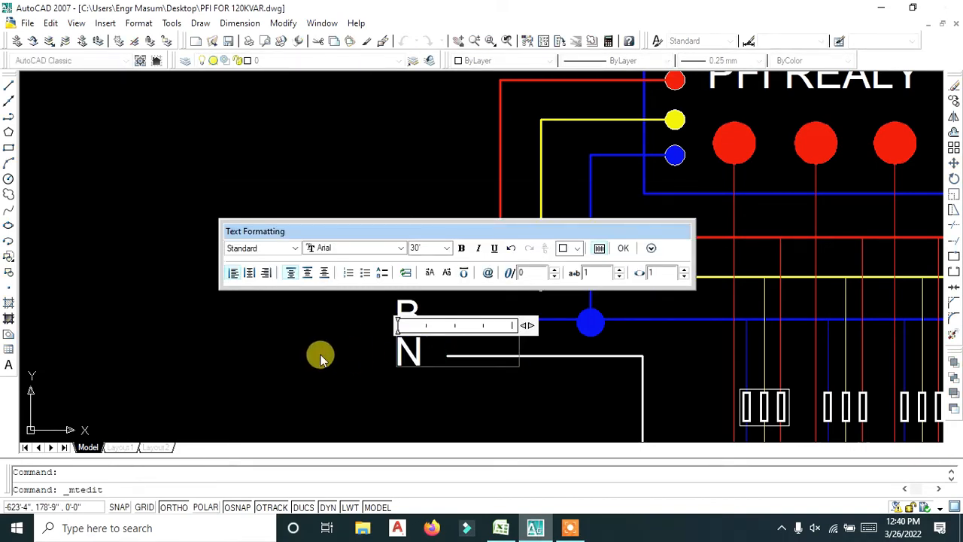
left_click(277, 361)
scroll(287, 328, "down", 2)
middle_click_drag(387, 345, 387, 188)
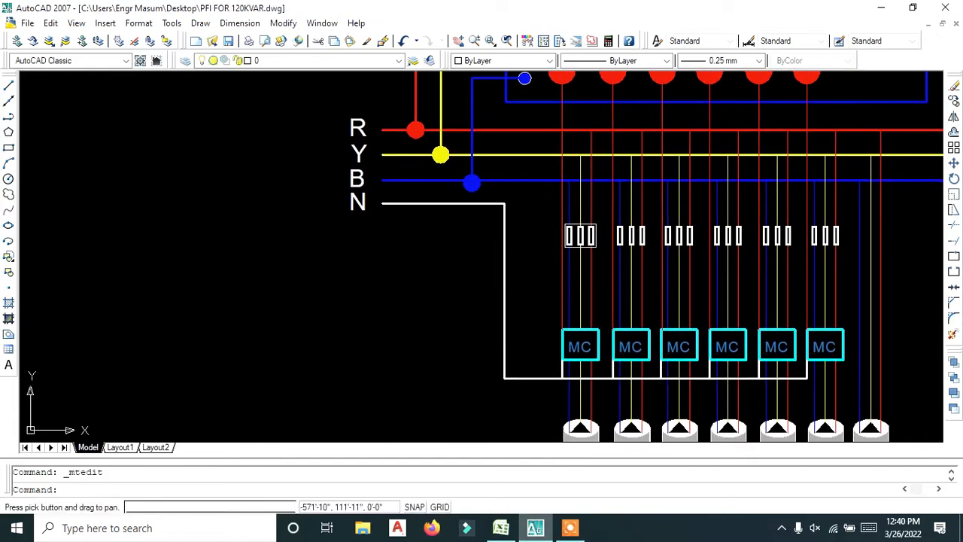
mouse_move(387, 258)
middle_mouse_down()
mouse_move(380, 290)
mouse_move(399, 318)
middle_mouse_up()
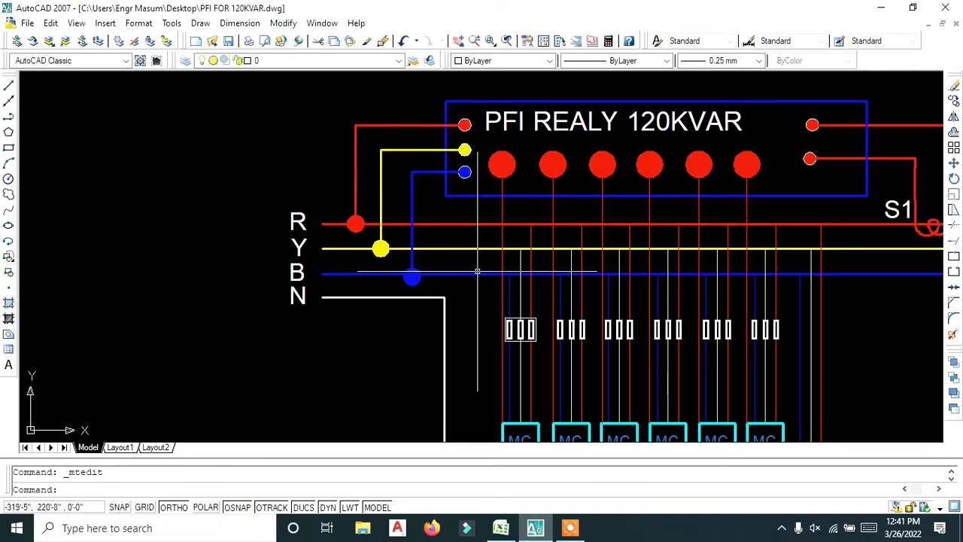
scroll(450, 235, "up", 2)
middle_click_drag(435, 238, 376, 265)
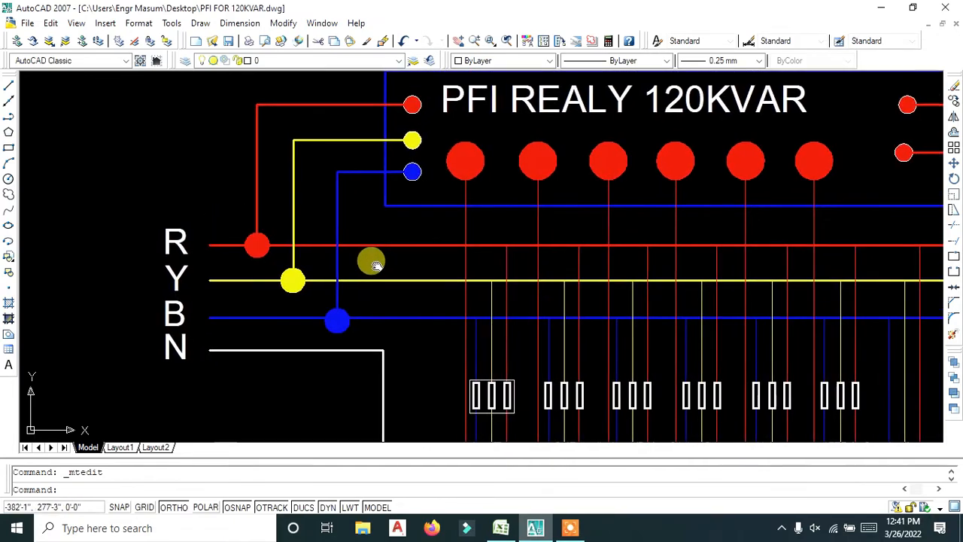
scroll(374, 264, "down", 3)
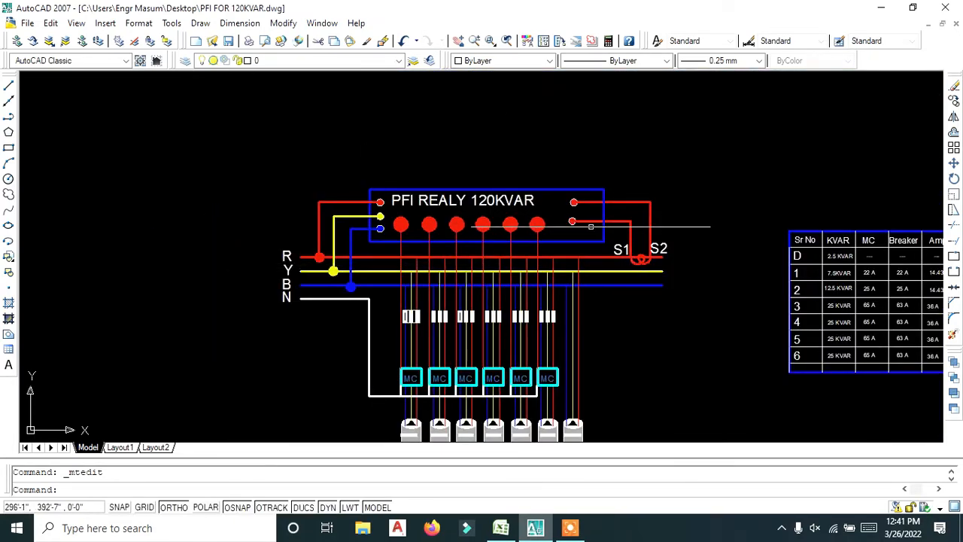
- Copy the current transformer's S2 label horizontally into the empty space between the transformer and the rating table
scroll(657, 243, "up", 5)
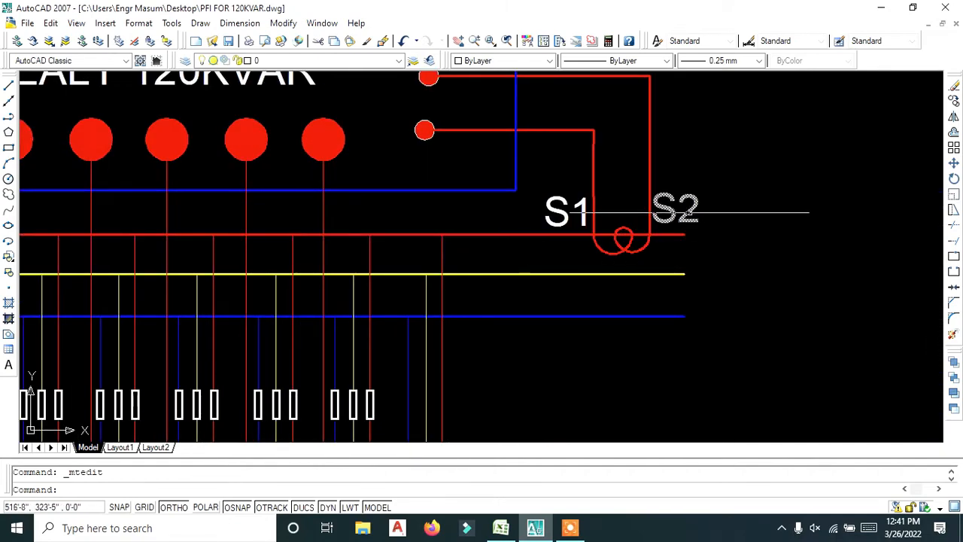
left_click(690, 212)
double_click(692, 216)
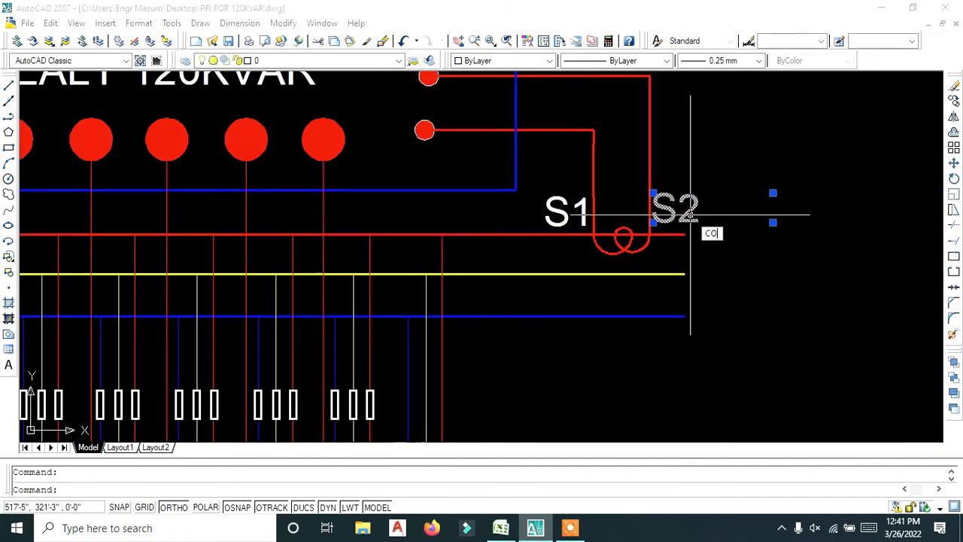
key("Return")
left_click(652, 193)
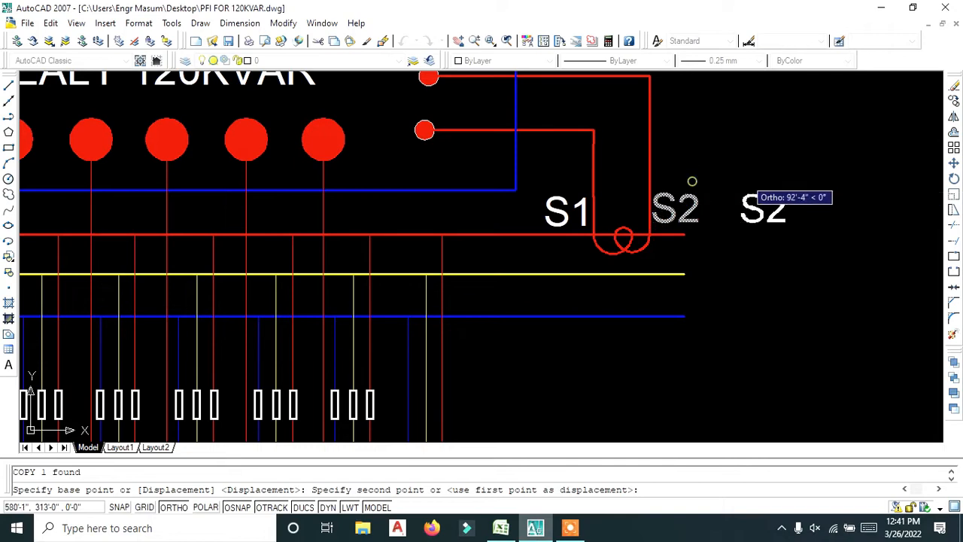
left_click(754, 188)
key("Return")
- Change the copied S2 label near the rating table to LT BUSBAR CT
double_click(739, 208)
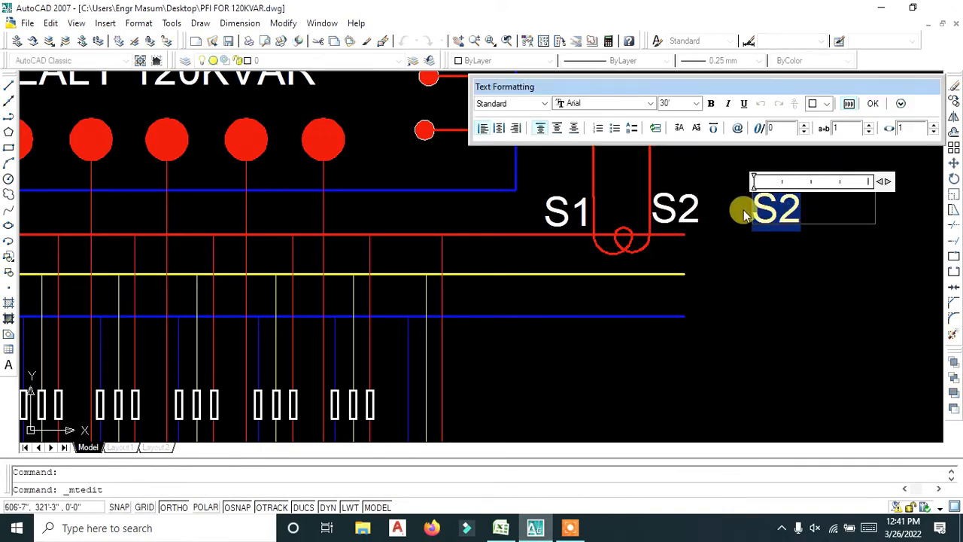
type("LT")
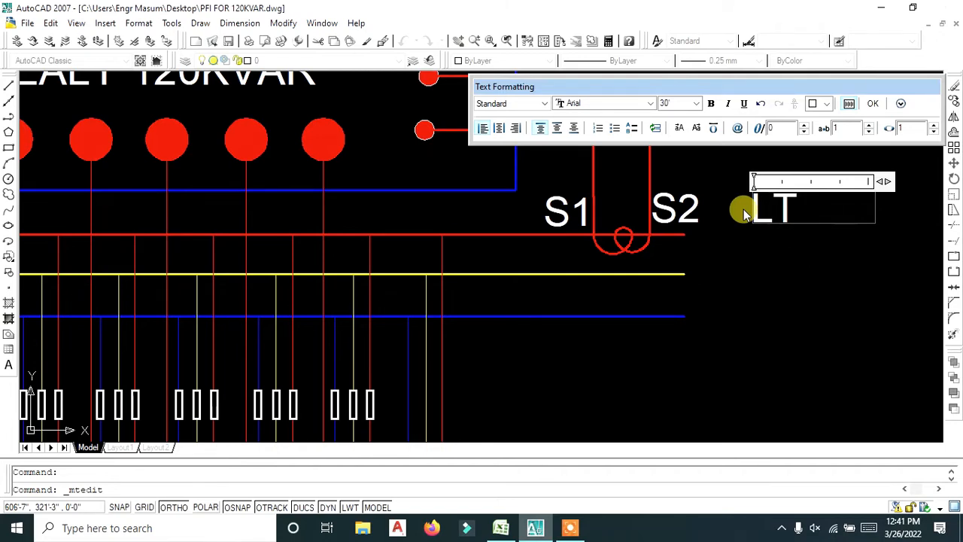
type(" BUSBAR CT")
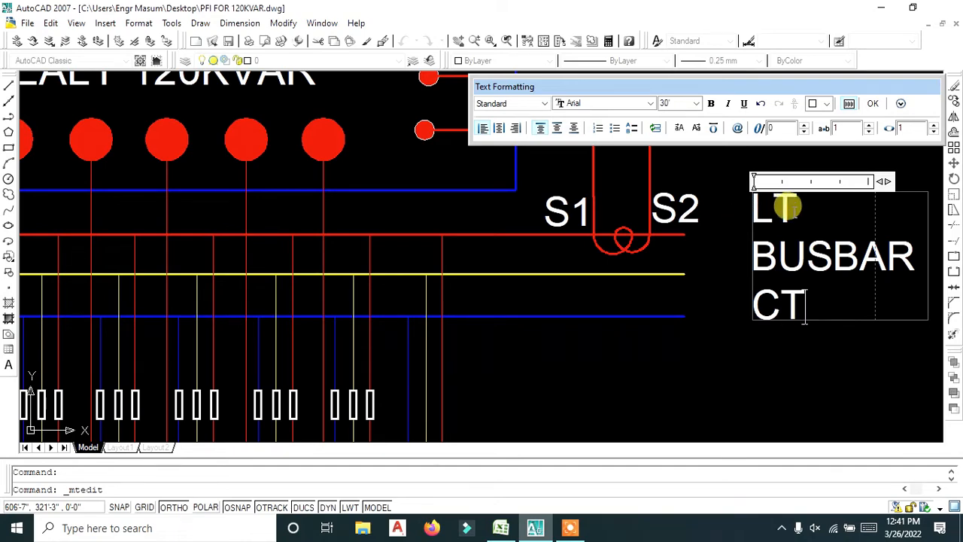
scroll(798, 241, "down", 2)
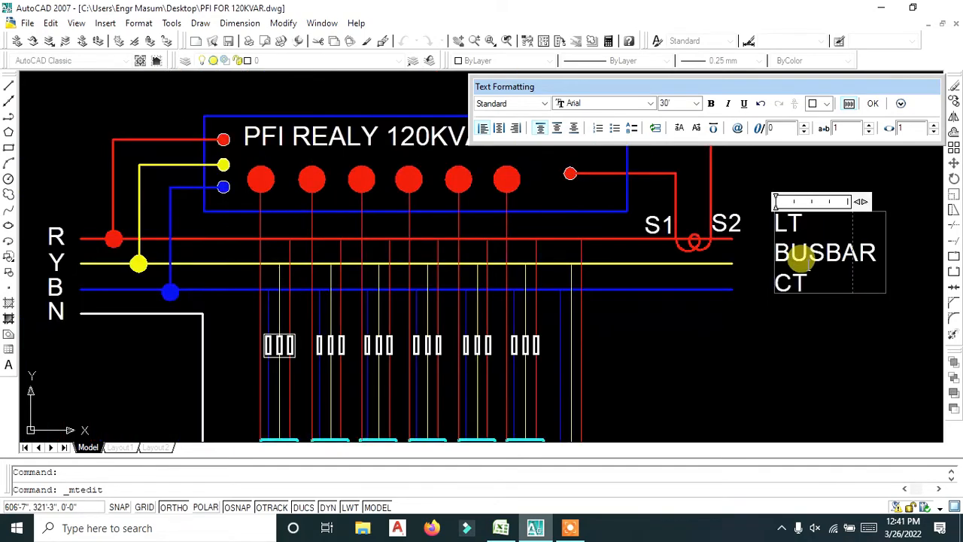
middle_click_drag(734, 367, 610, 376)
left_click(650, 344)
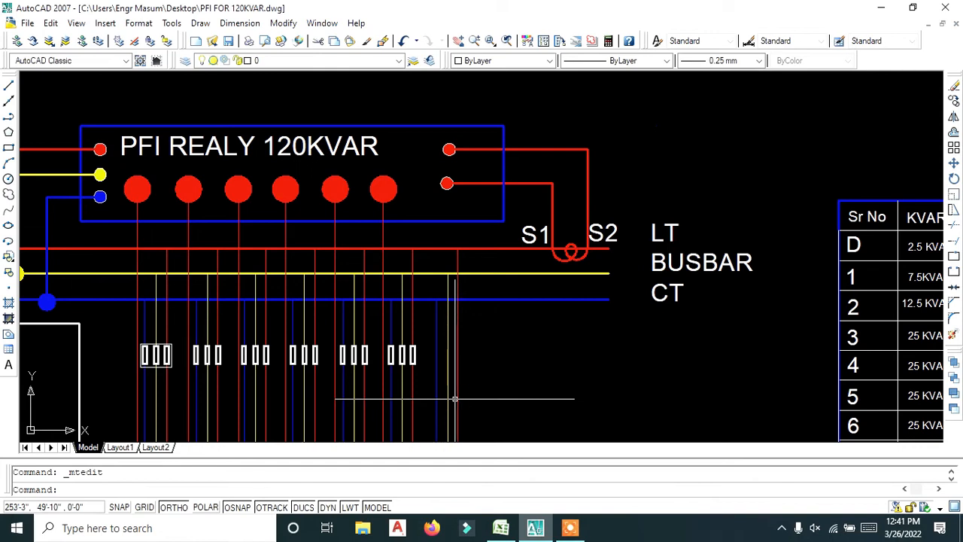
type("REC")
key("Return")
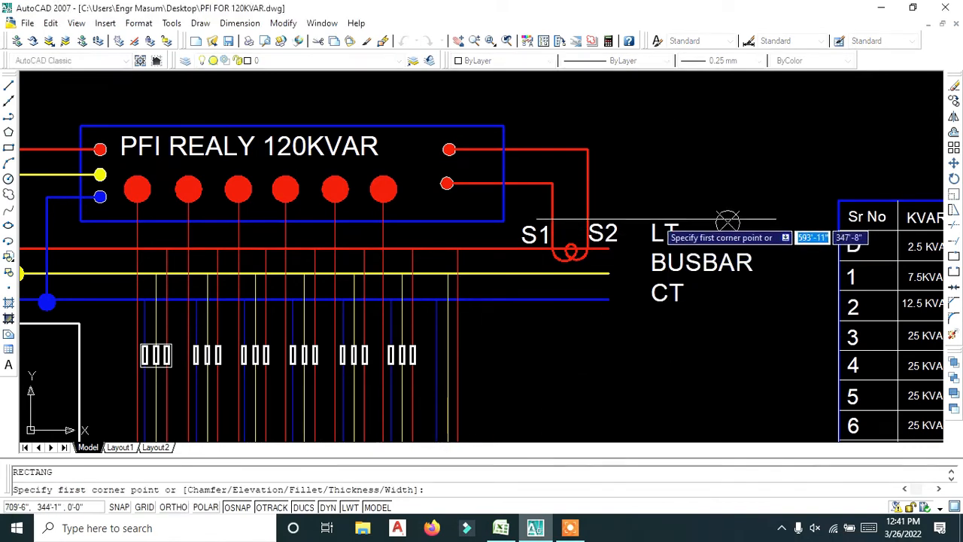
left_click(728, 223)
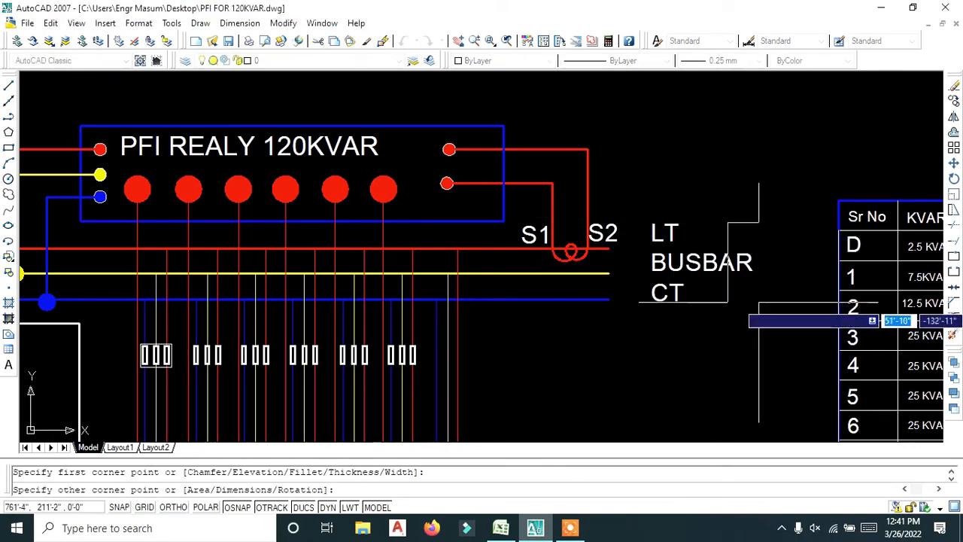
key("Escape")
- Draw a rectangle about 201' wide and 182' high around the LT BUSBAR CT label
type("rec")
key("Return")
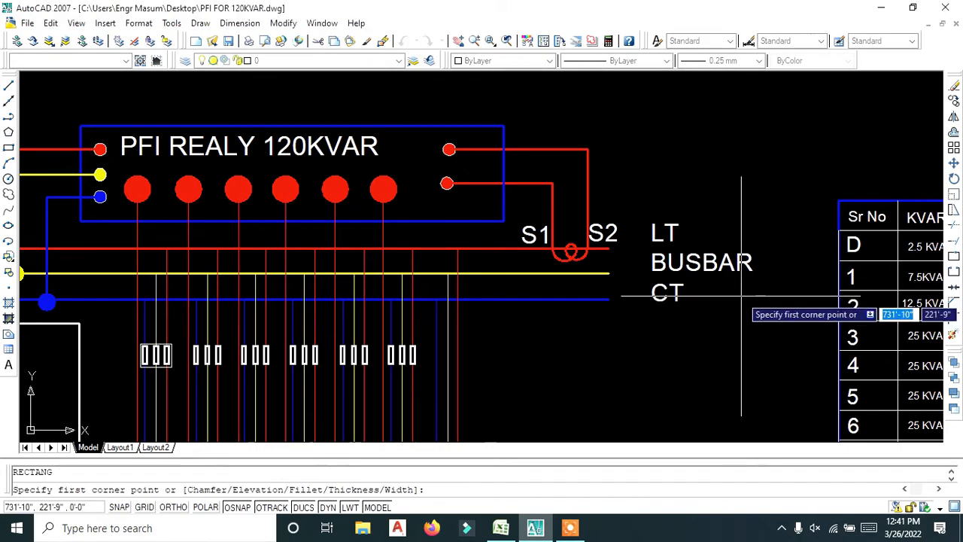
scroll(643, 219, "up", 5)
left_click(642, 216)
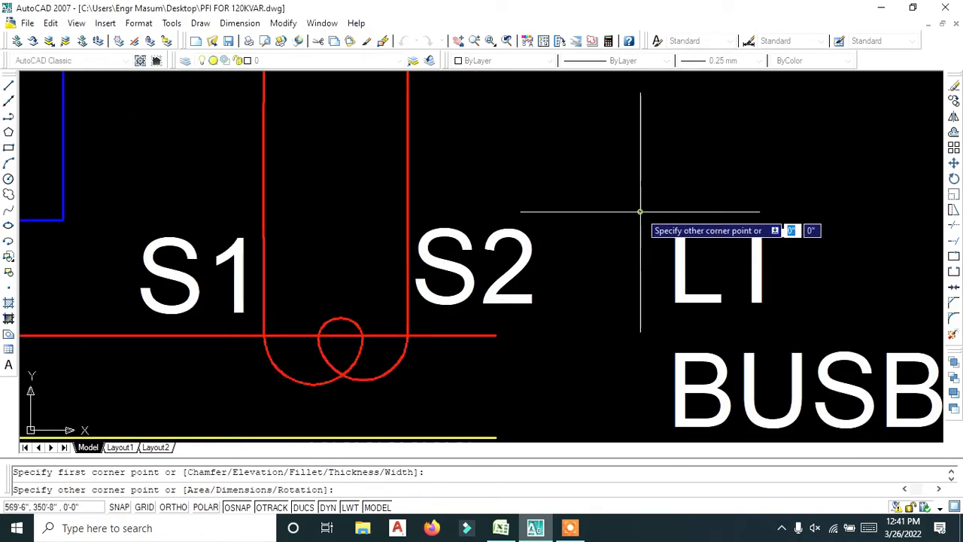
scroll(642, 217, "down", 5)
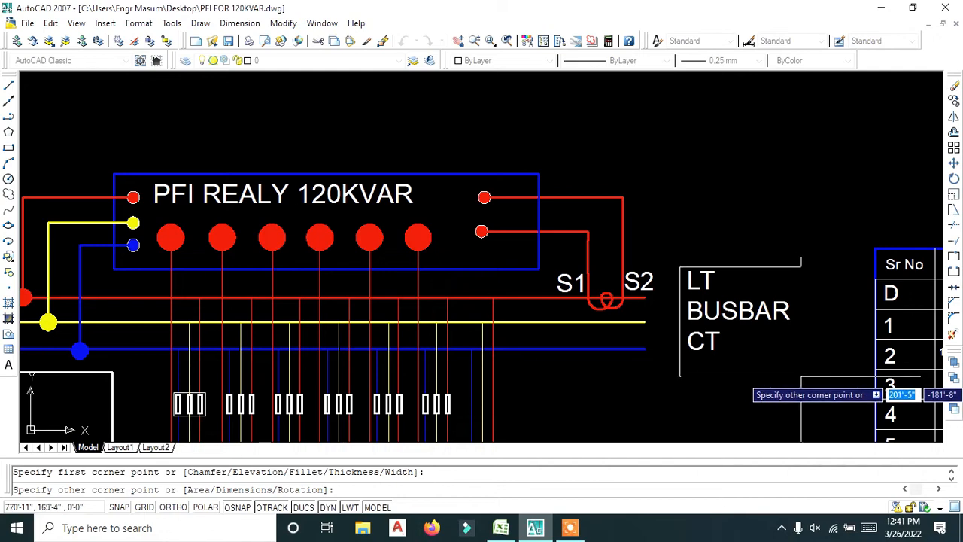
left_click(800, 375)
key("Escape")
middle_click_drag(638, 354, 639, 299)
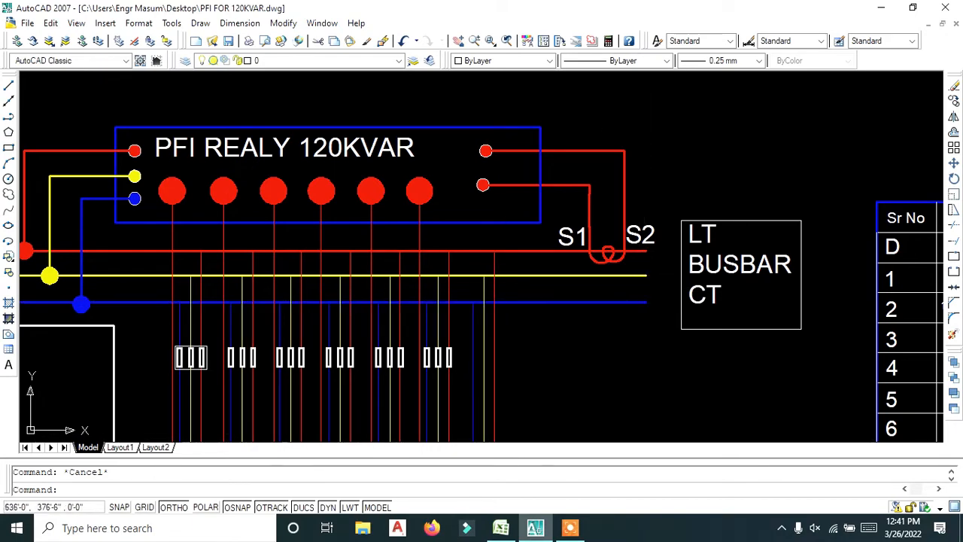
- Review the whole diagram, from the PFI relay and busbars down to the contactors and rated capacitors
scroll(467, 227, "down", 2)
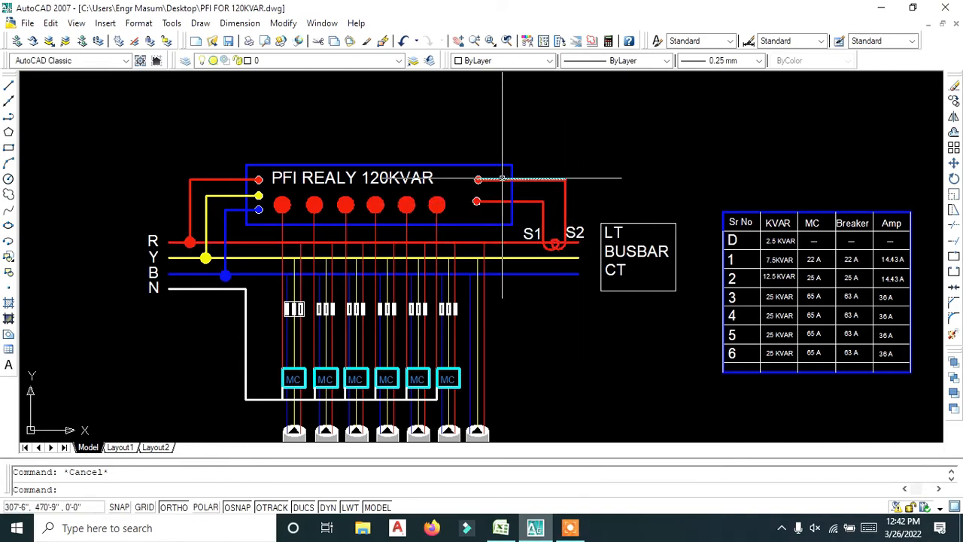
middle_click_drag(503, 279, 519, 162)
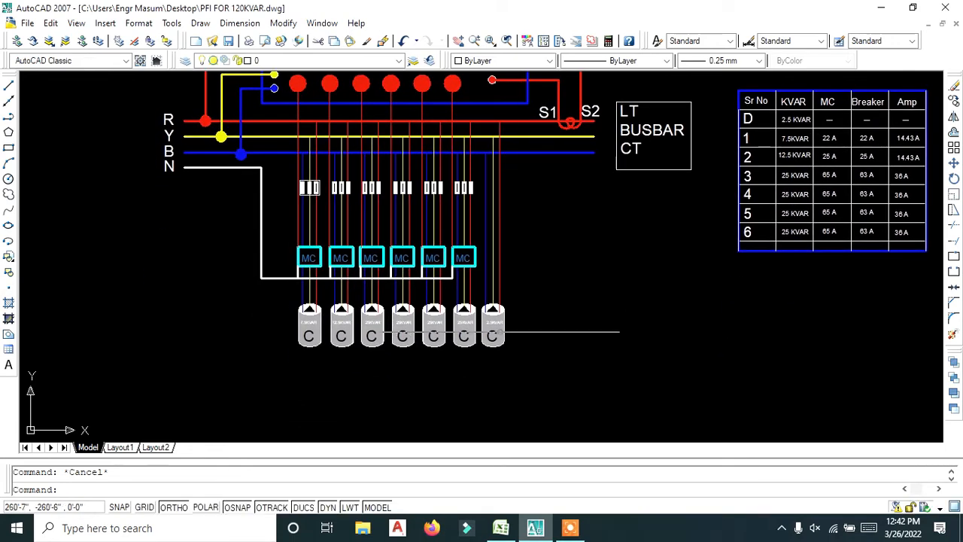
scroll(488, 331, "up", 3)
middle_click_drag(371, 261, 426, 289)
scroll(426, 290, "down", 4)
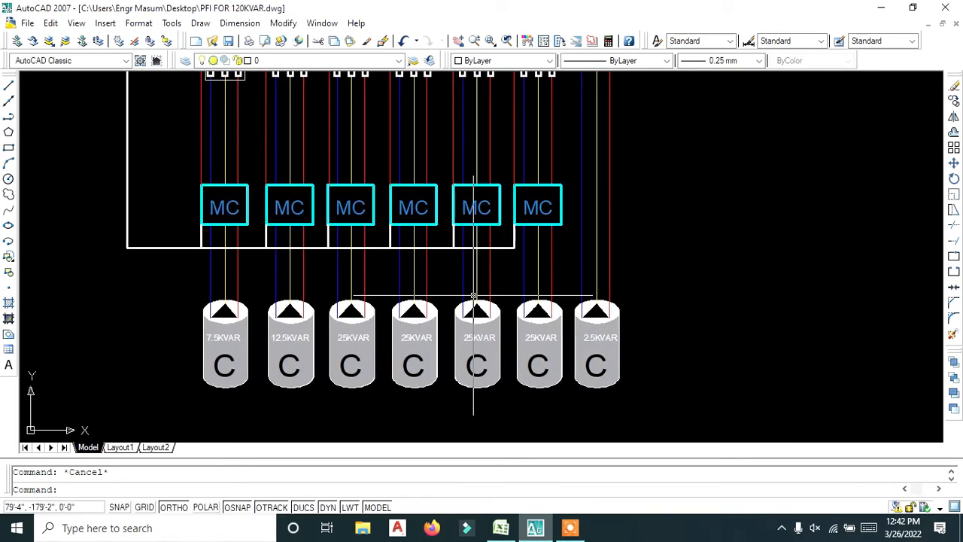
scroll(369, 278, "up", 3)
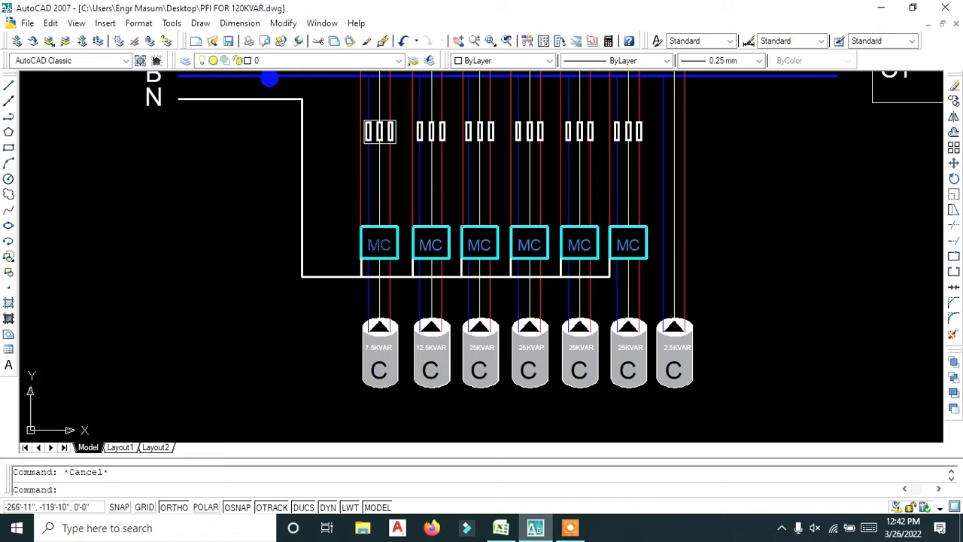
middle_click_drag(389, 247, 405, 292)
scroll(392, 272, "down", 1)
scroll(405, 292, "down", 2)
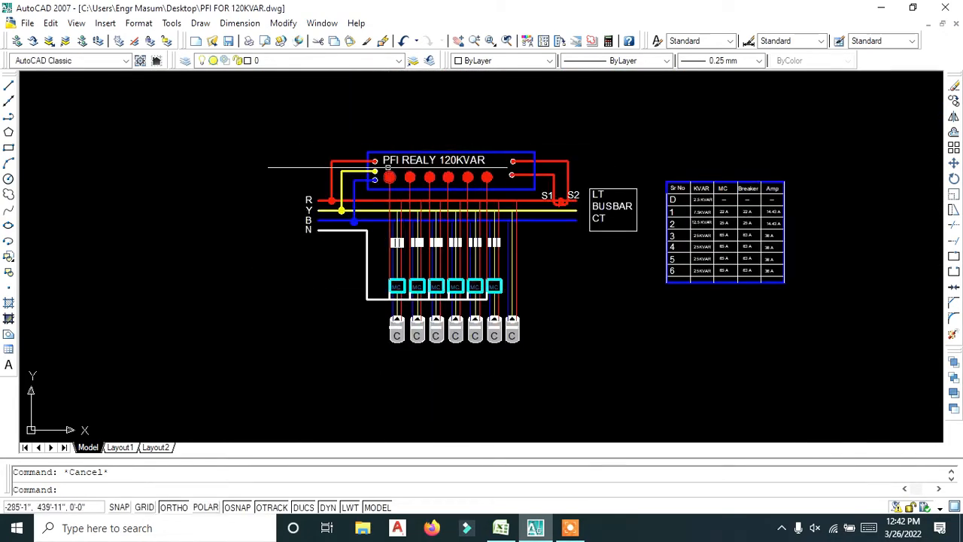
scroll(437, 172, "up", 1)
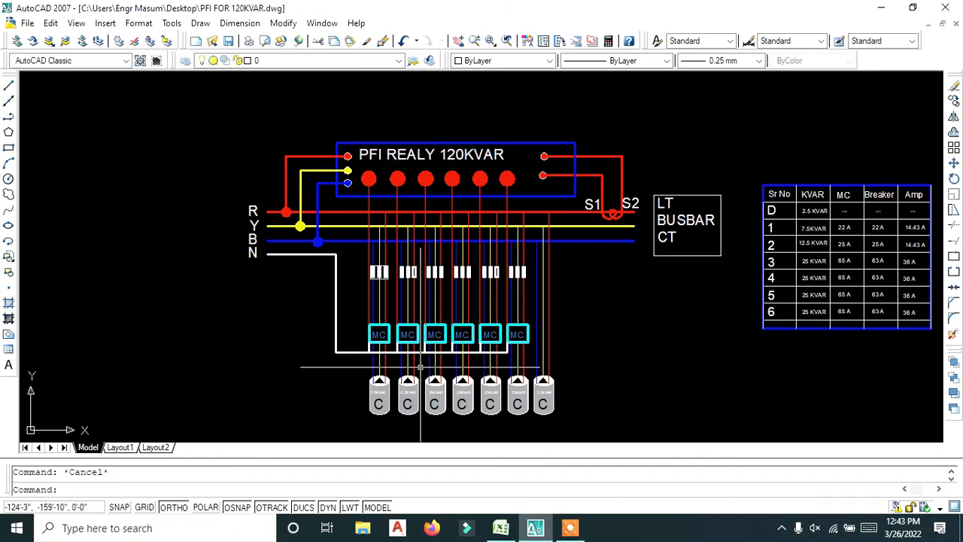
- Examine how the relay outputs and busbars feed the contactors and capacitors, and check the rating table
scroll(430, 311, "up", 3)
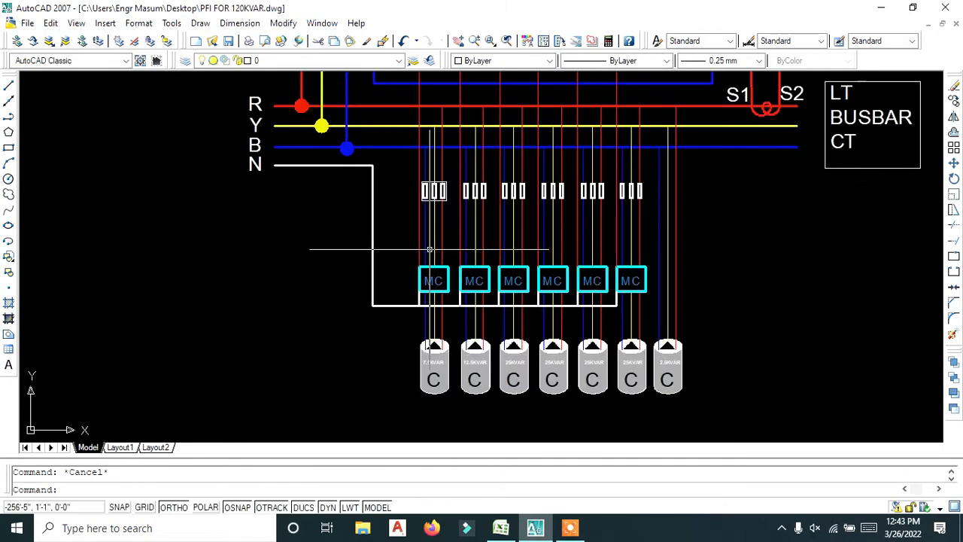
middle_click_drag(417, 147, 432, 222)
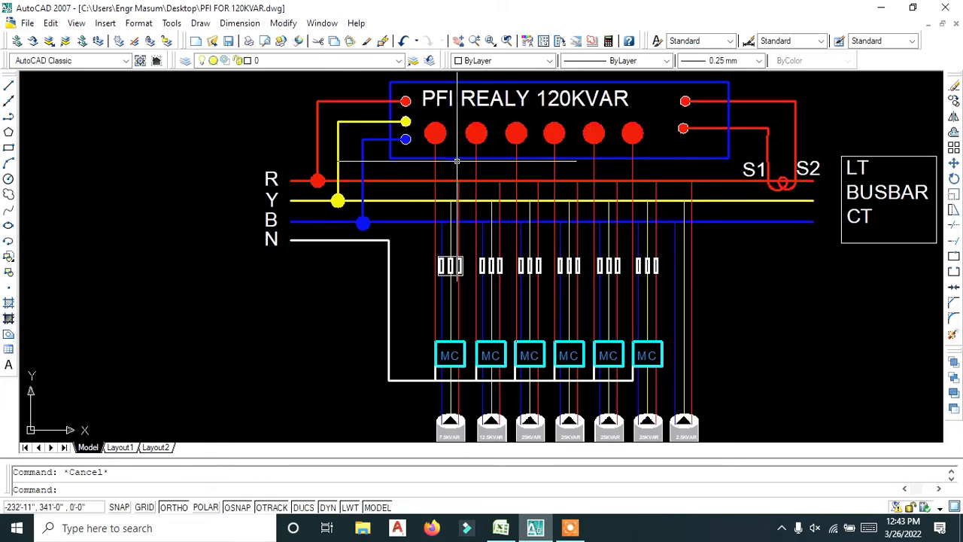
middle_click_drag(445, 161, 446, 102)
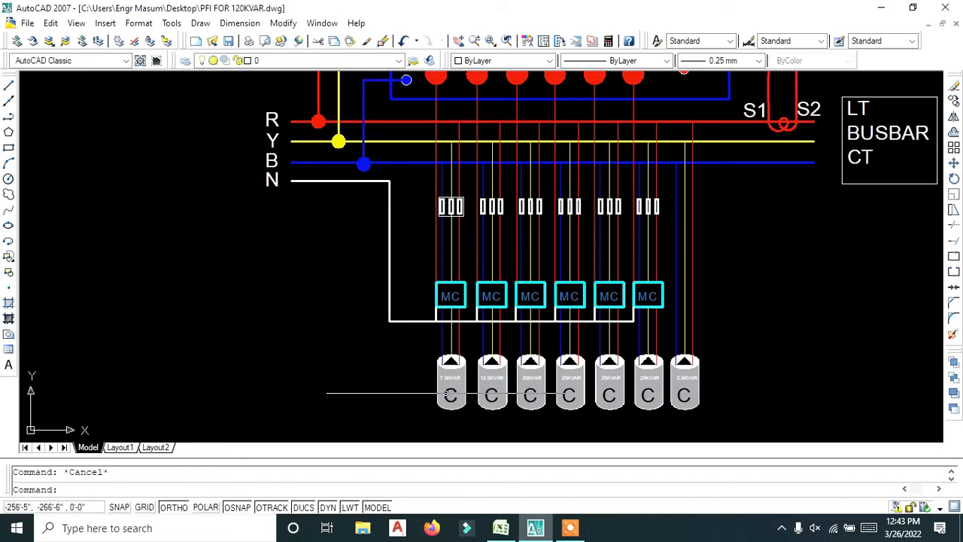
scroll(450, 395, "up", 4)
scroll(450, 395, "down", 6)
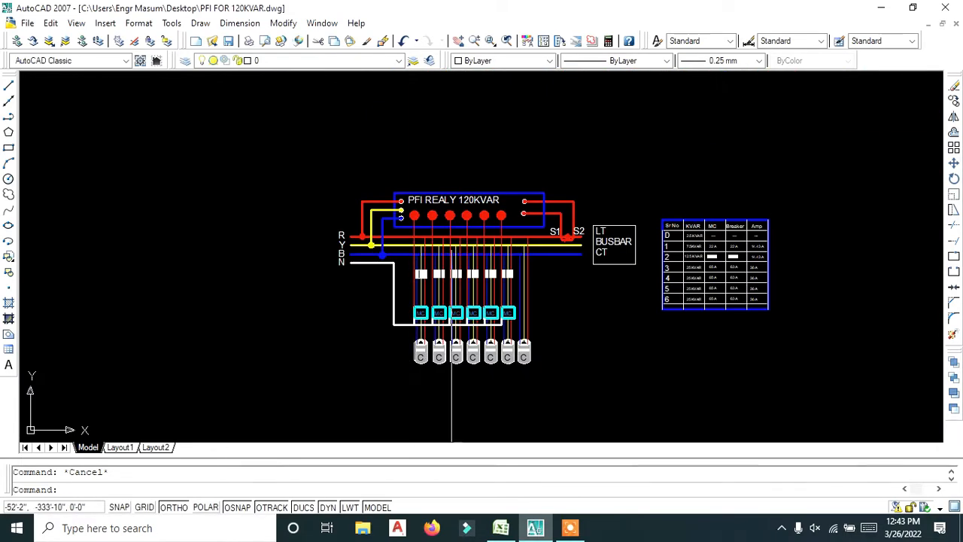
scroll(756, 238, "up", 3)
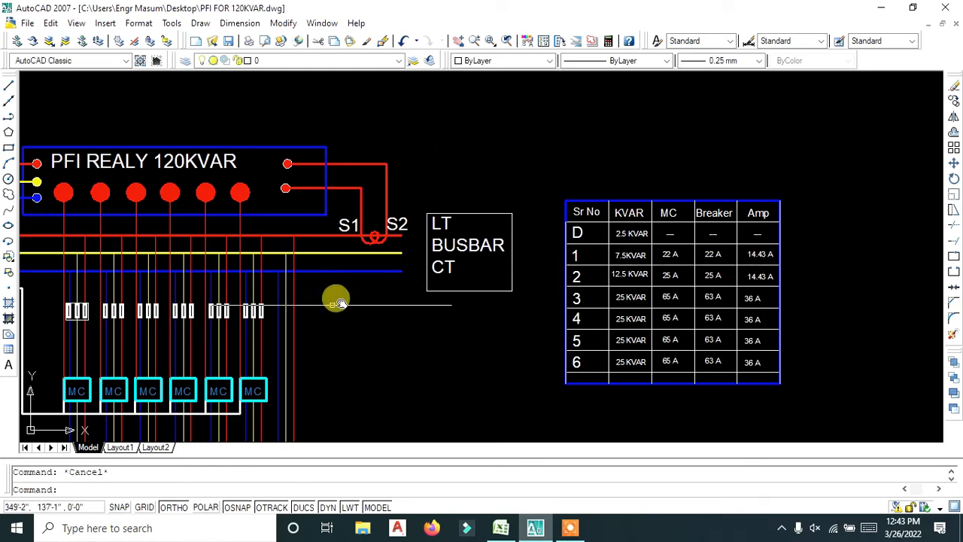
middle_click_drag(338, 296, 549, 204)
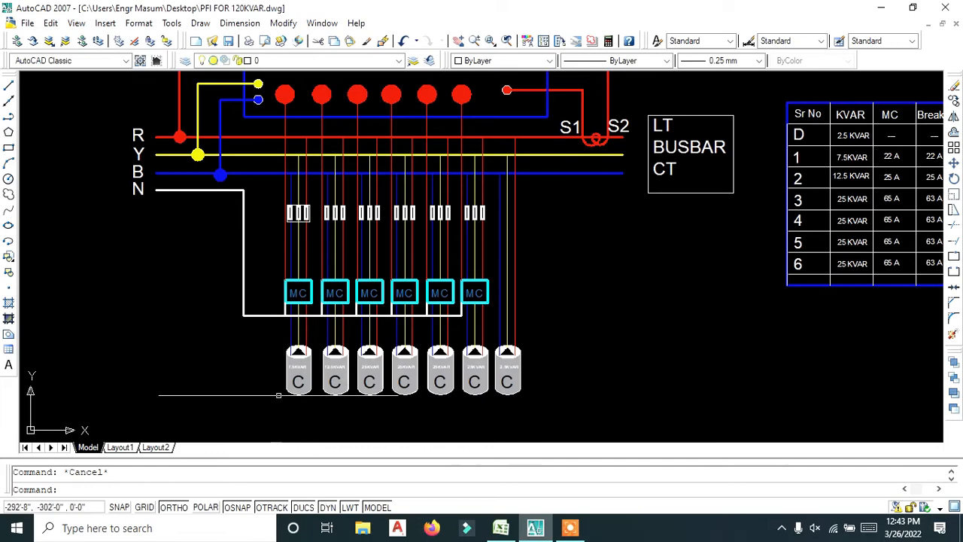
scroll(298, 353, "up", 3)
scroll(292, 355, "down", 4)
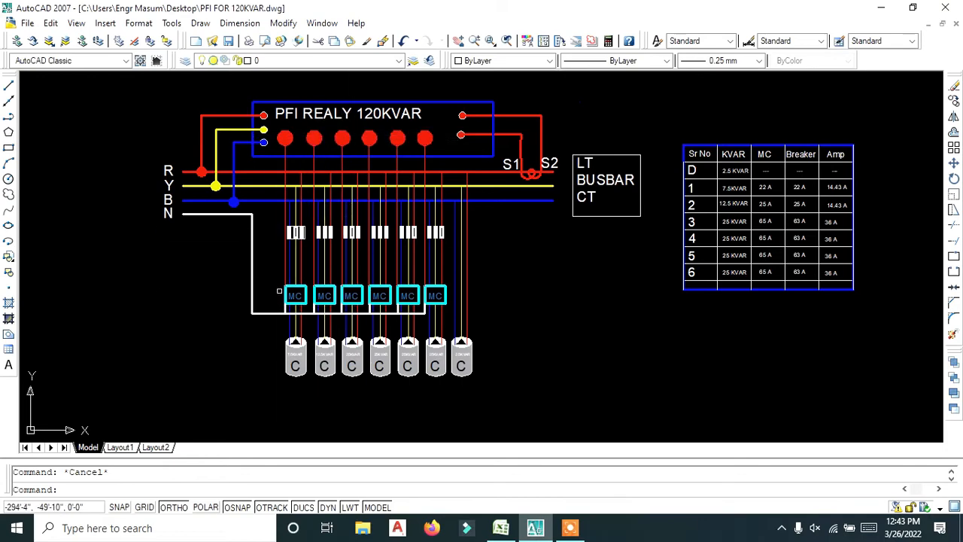
- Trace the neutral and phase wiring through the breakers and MC contactors to each capacitor
scroll(281, 286, "up", 2)
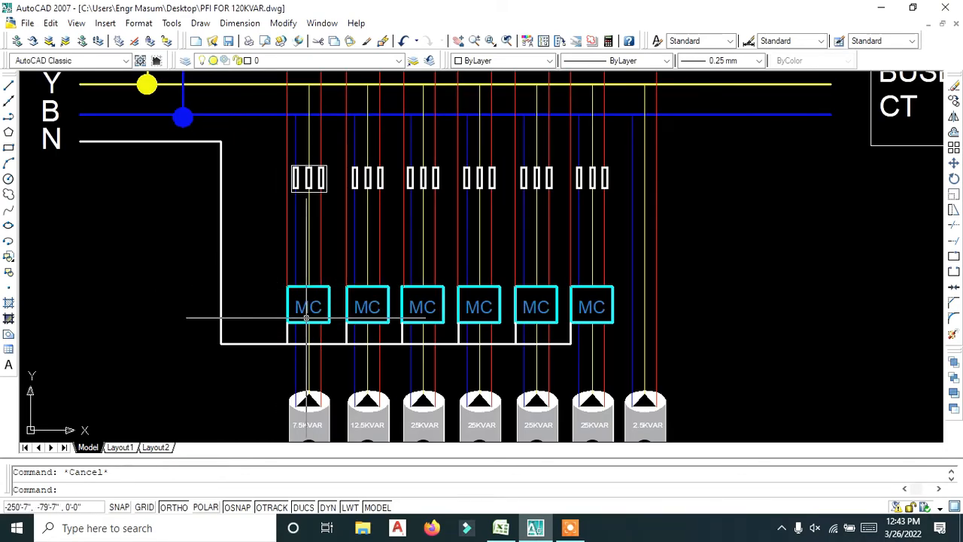
scroll(307, 317, "down", 1)
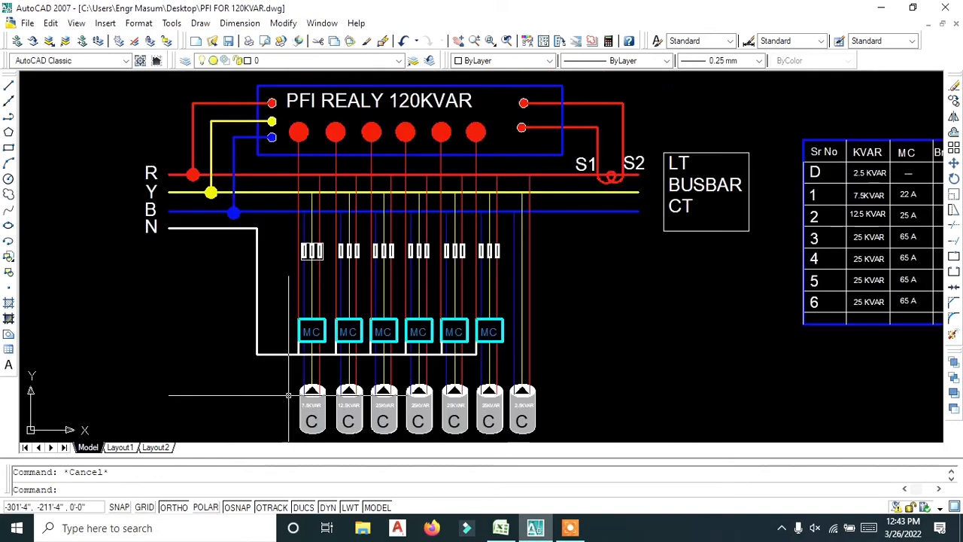
scroll(307, 316, "up", 1)
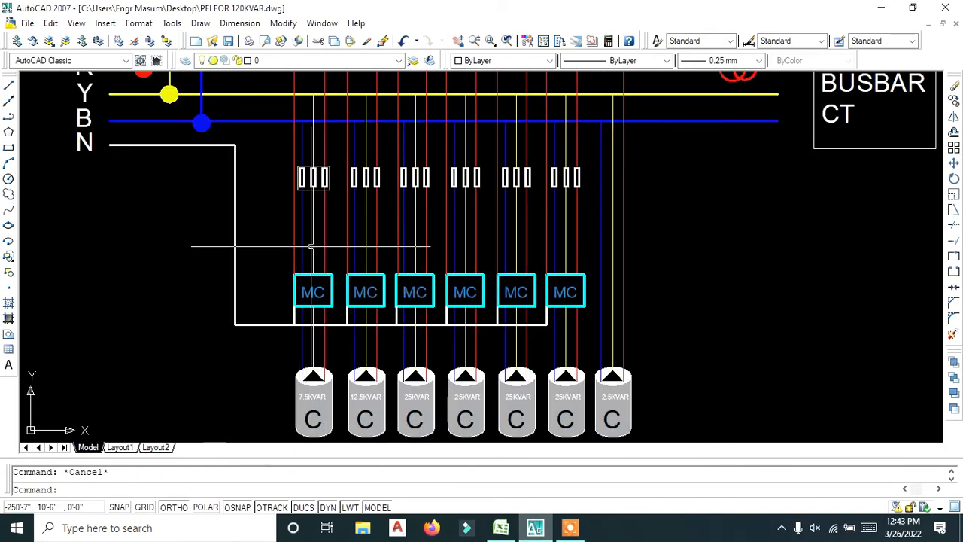
scroll(312, 248, "down", 2)
middle_click_drag(407, 224, 402, 258)
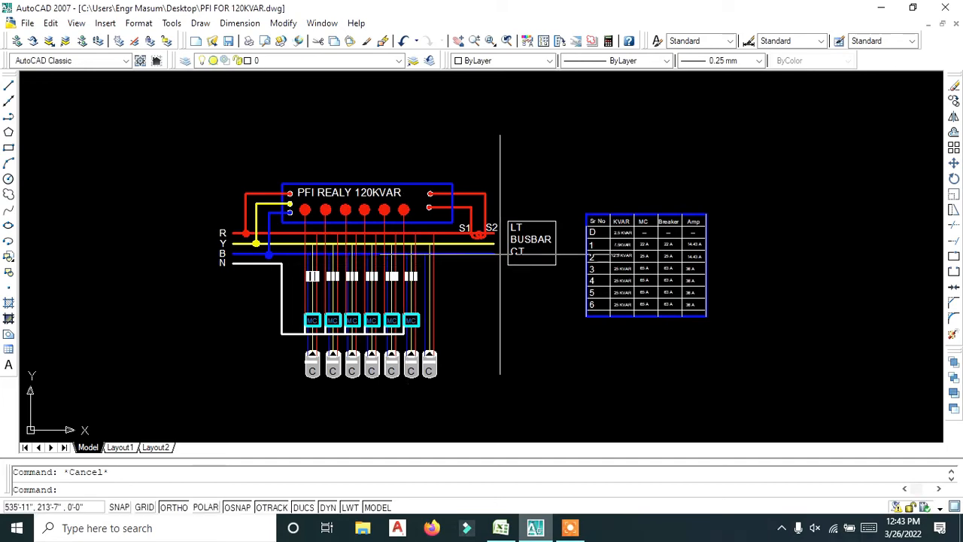
scroll(501, 238, "up", 3)
scroll(617, 295, "down", 2)
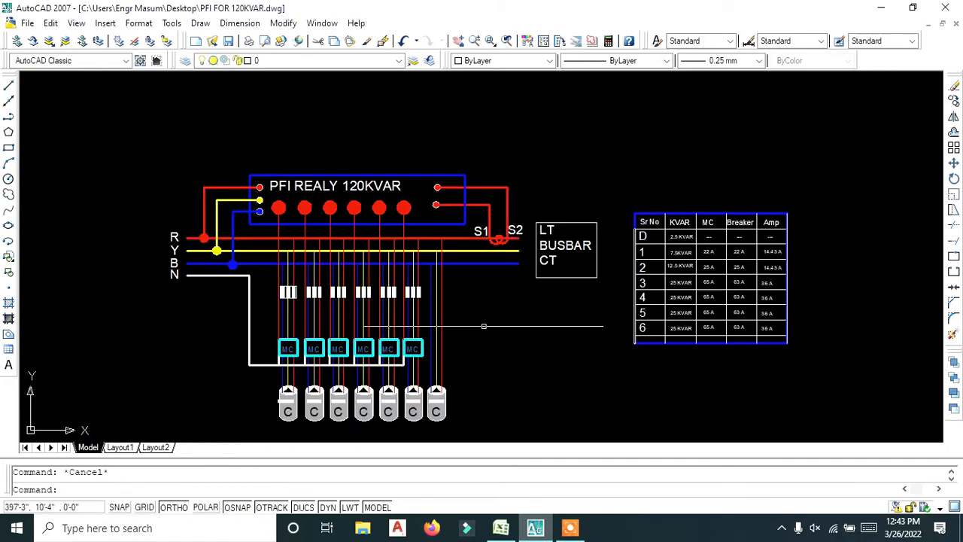
middle_click_drag(447, 267, 481, 245)
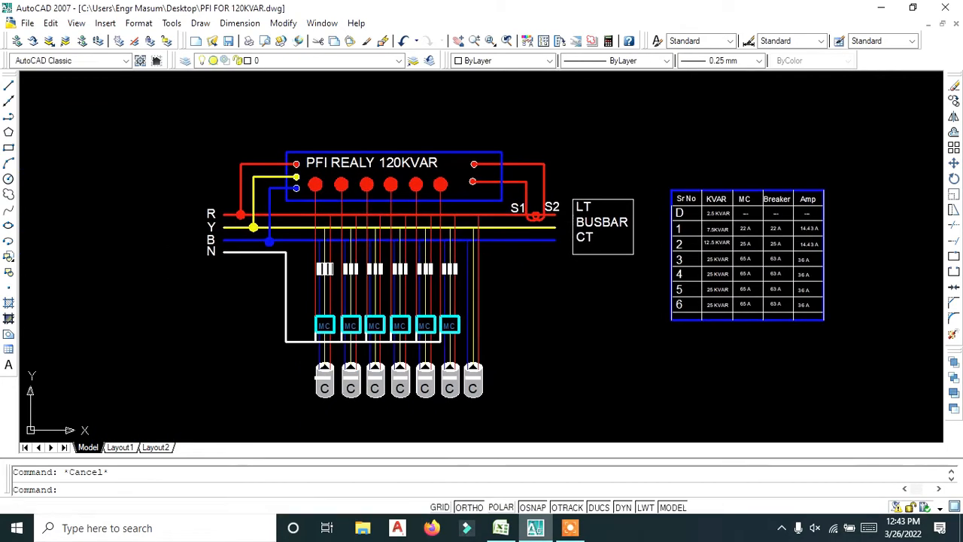
- Create a new layer named TEXT
scroll(301, 393, "up", 3)
scroll(362, 367, "up", 2)
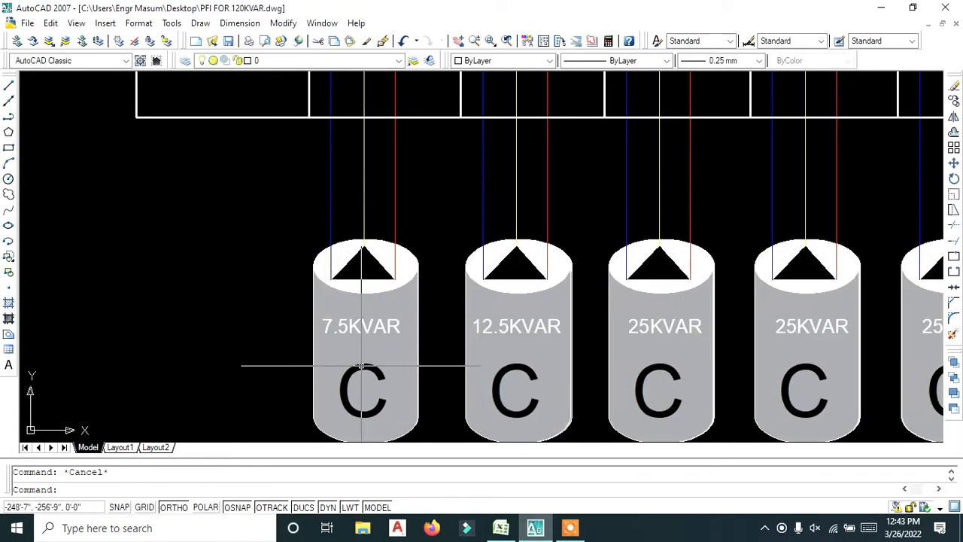
left_click(372, 324)
left_click(541, 326)
left_click(665, 326)
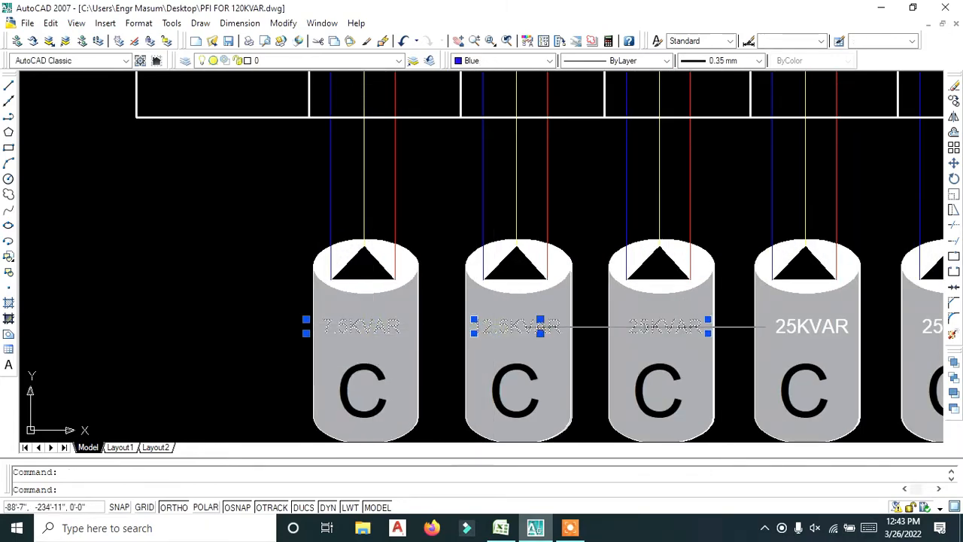
left_click(186, 61)
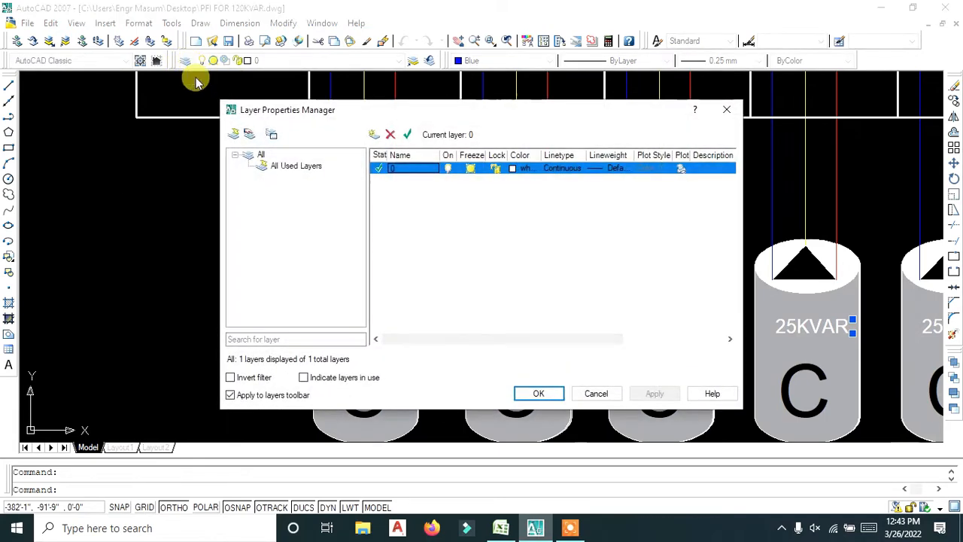
left_click(376, 136)
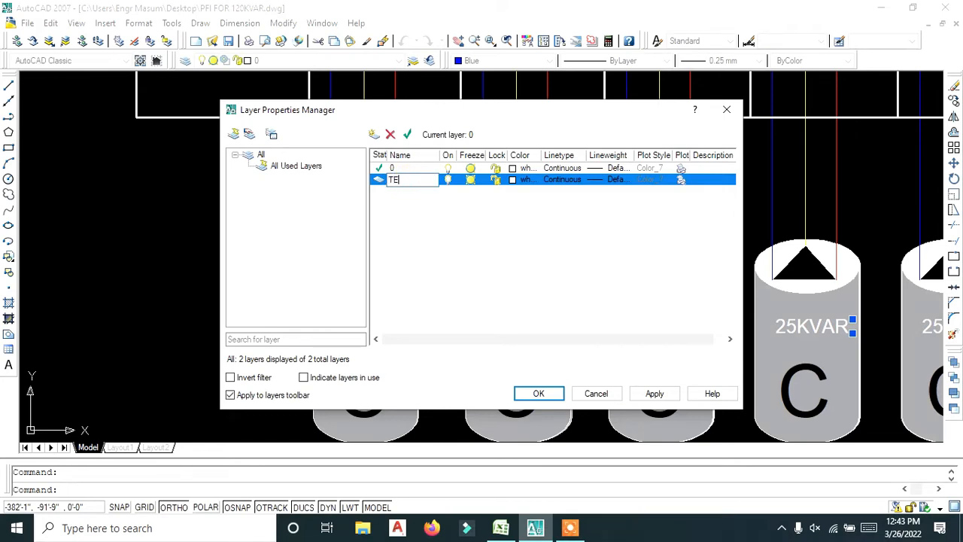
key("Return")
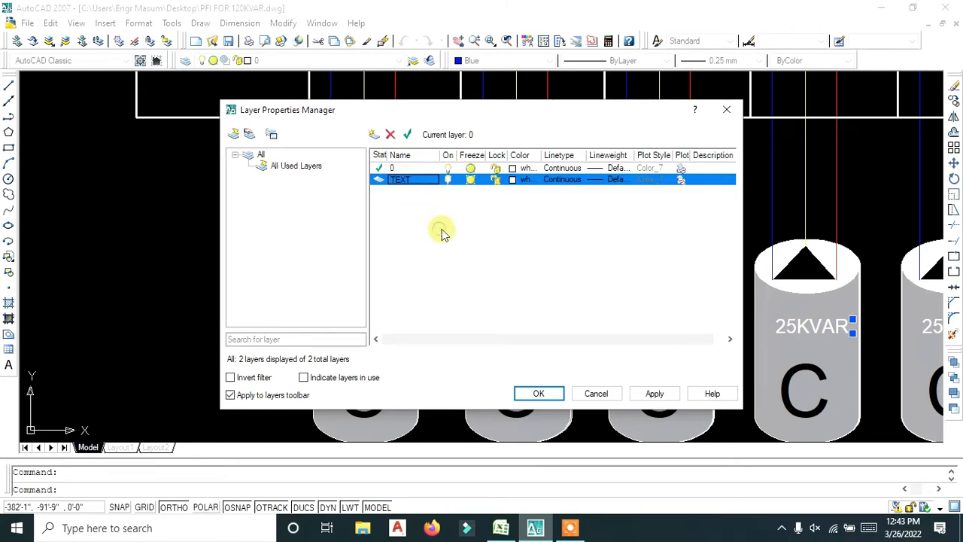
left_click(539, 395)
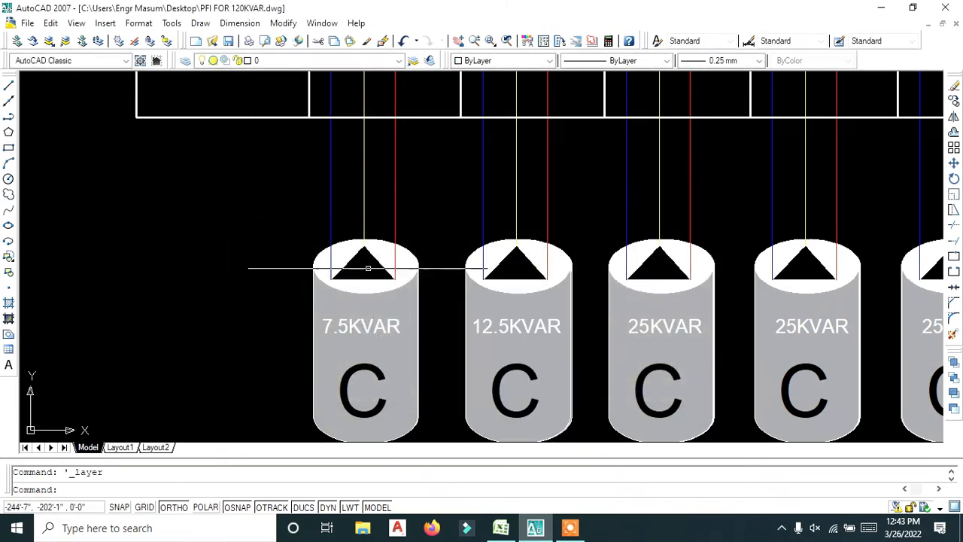
scroll(361, 309, "down", 4)
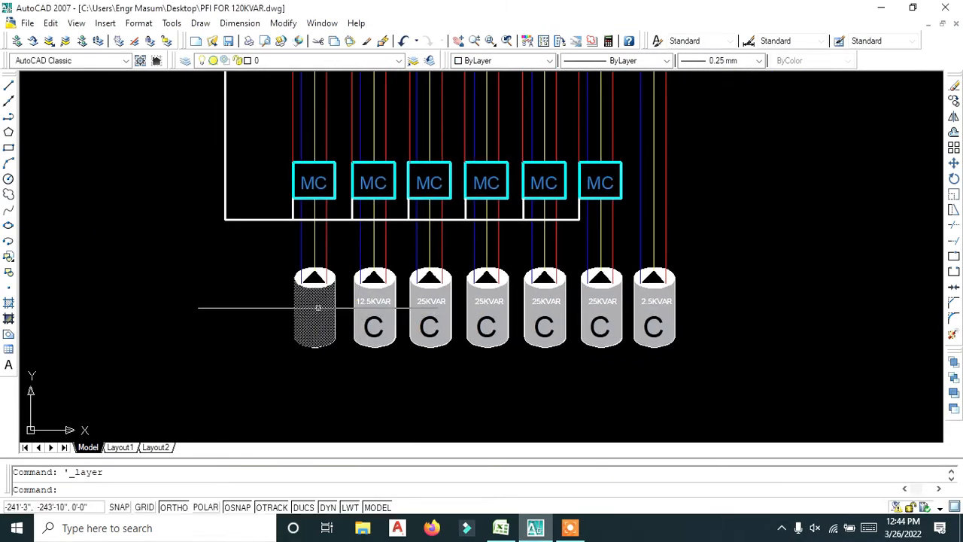
scroll(318, 312, "up", 2)
left_click(304, 300)
left_click(398, 307)
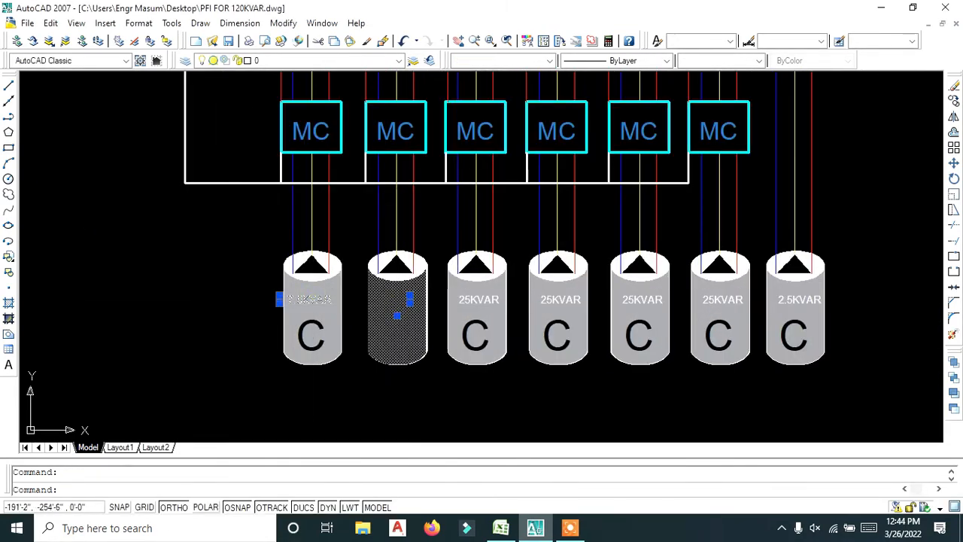
key("Escape")
- Assign the KVAR rating labels on all seven capacitors to the TEXT layer
left_click(315, 304)
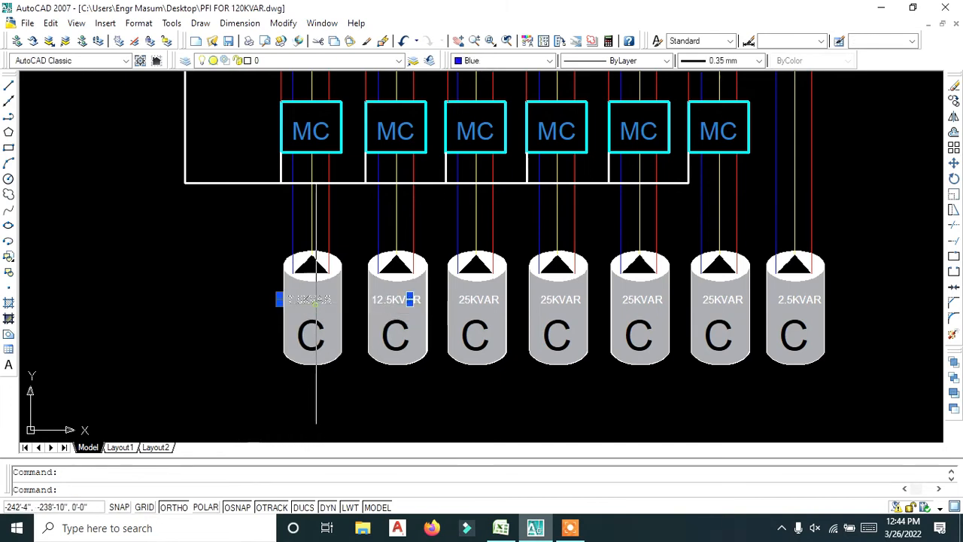
left_click(388, 304)
left_click(476, 303)
left_click(554, 303)
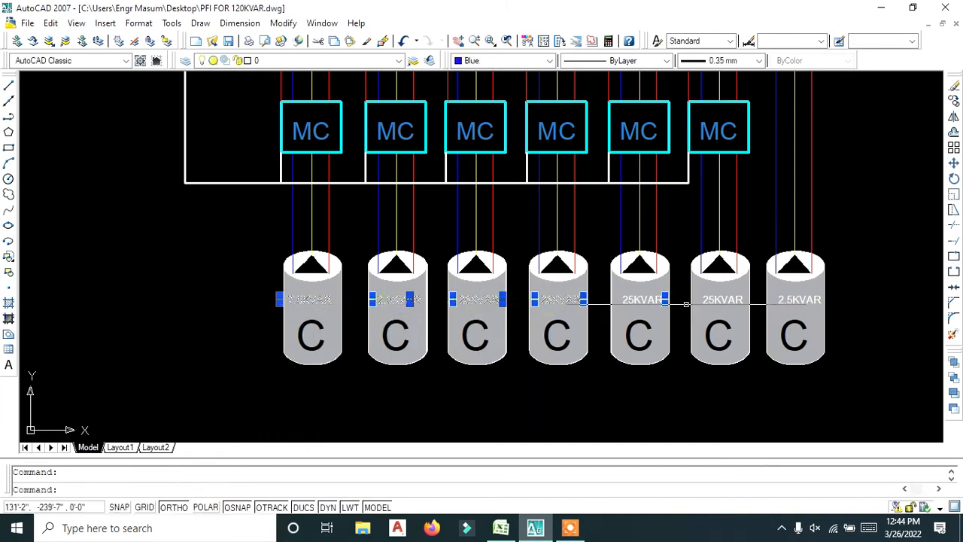
left_click(644, 300)
left_click(721, 300)
left_click(799, 299)
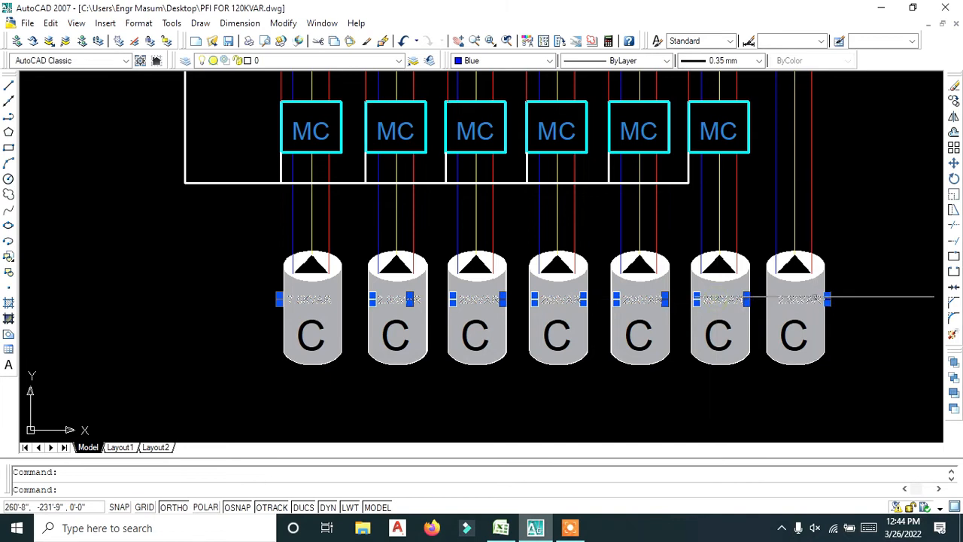
left_click(299, 61)
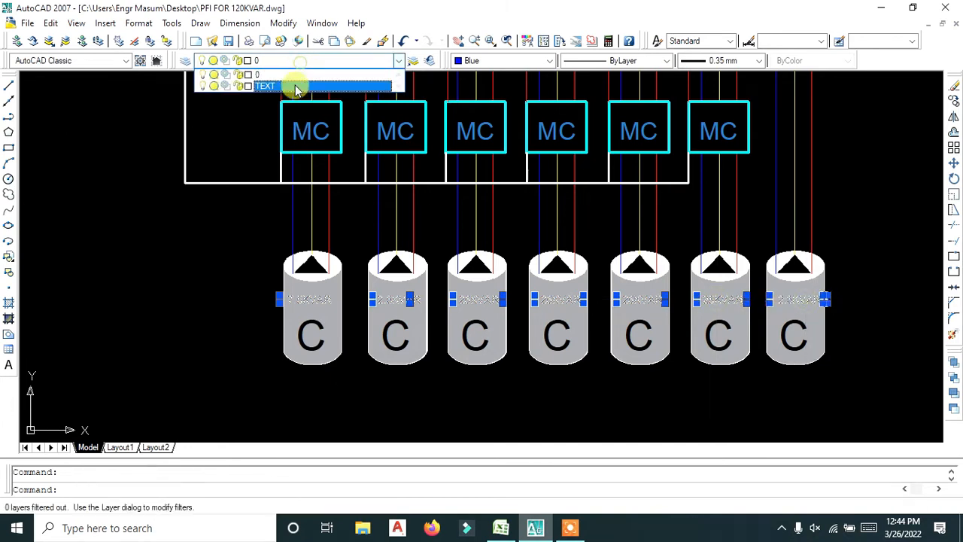
left_click(282, 87)
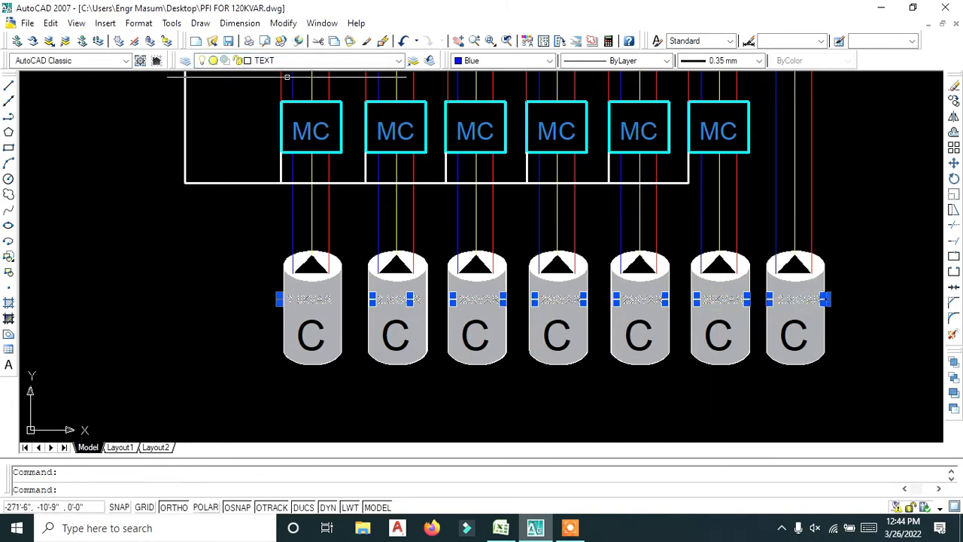
- Set the TEXT layer's color to red and clear the selection
left_click(247, 62)
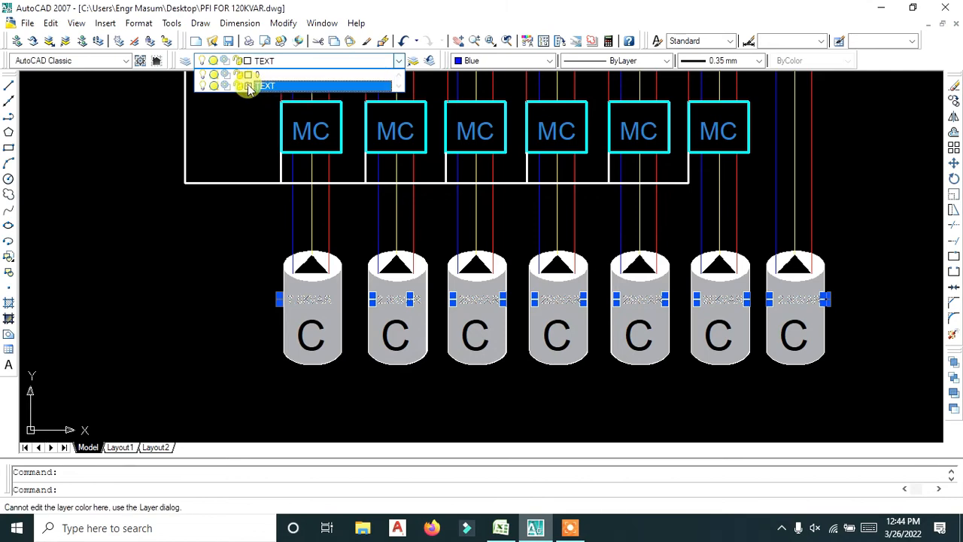
left_click(186, 62)
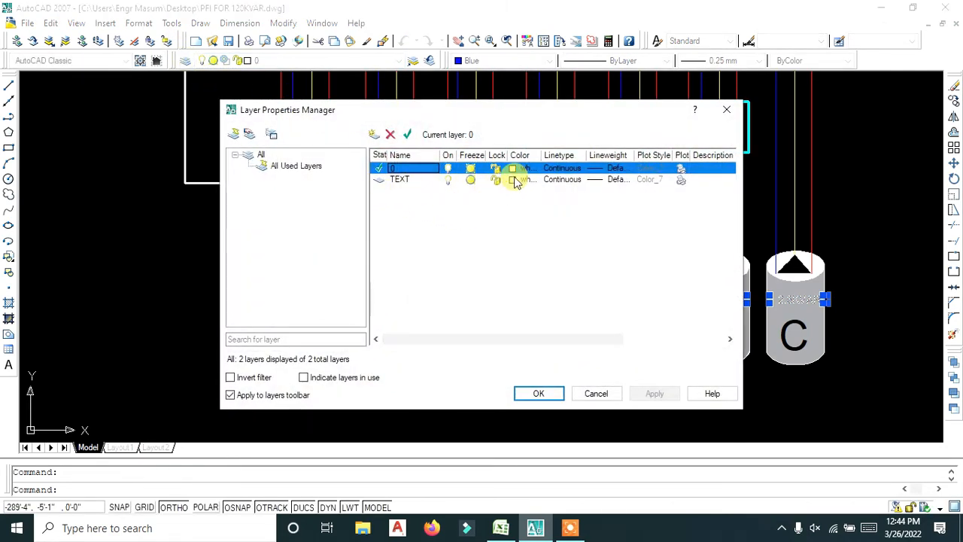
left_click(513, 181)
left_click(513, 181)
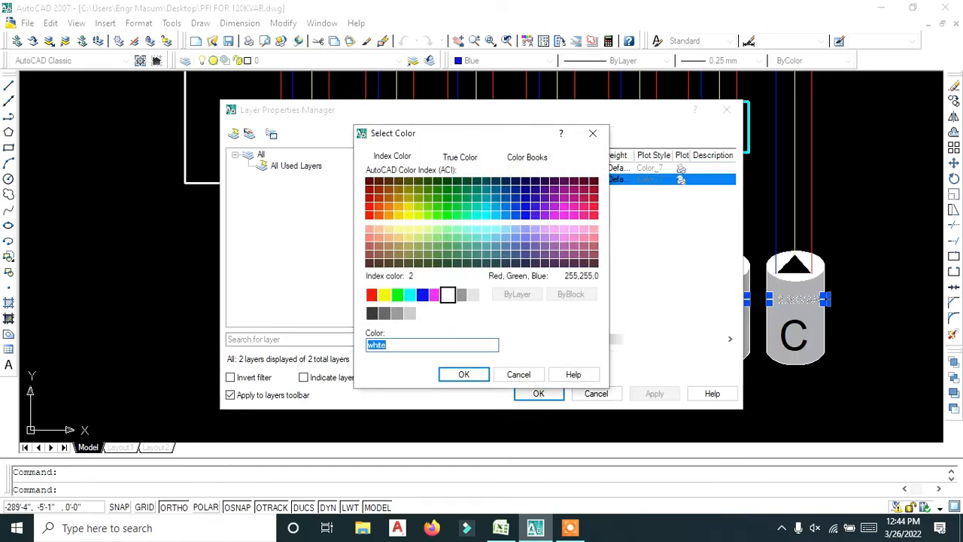
left_click(384, 295)
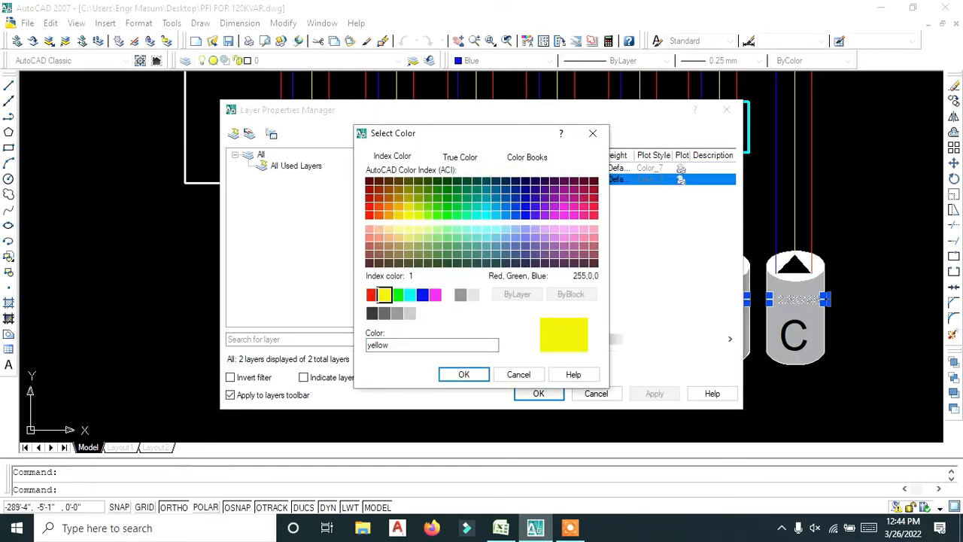
left_click(372, 294)
left_click(466, 377)
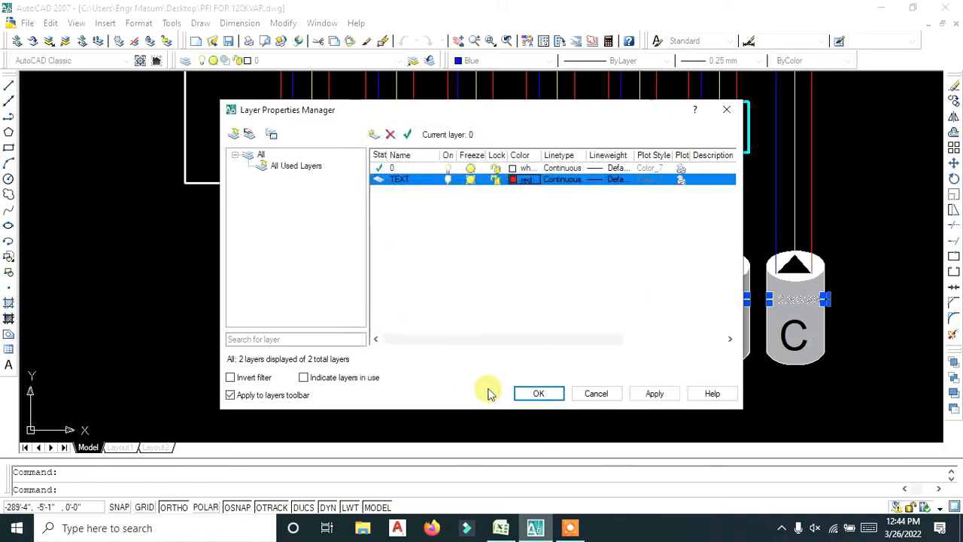
left_click(539, 396)
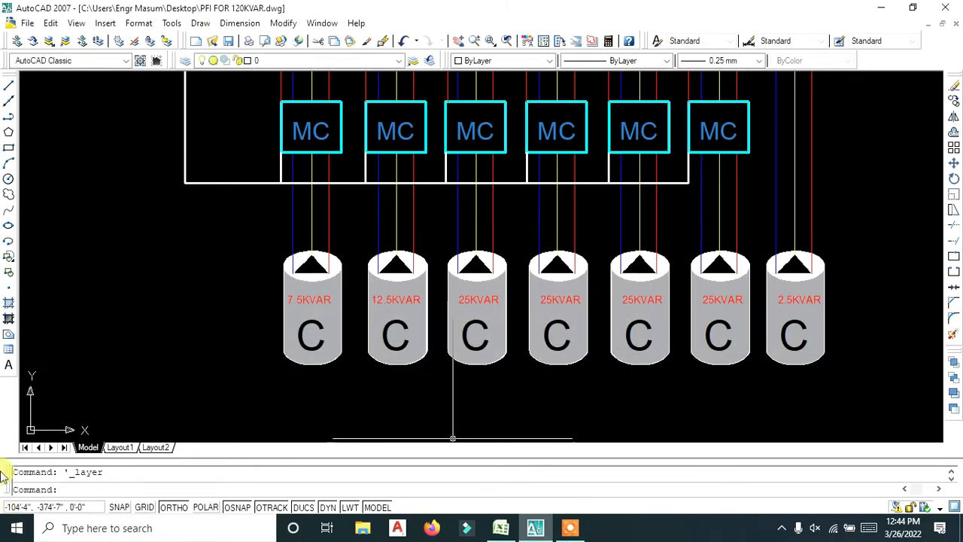
key("Escape")
- Examine the capacitor rating labels, the wiring up to the PFI relay, and the rating table
scroll(645, 381, "up", 2)
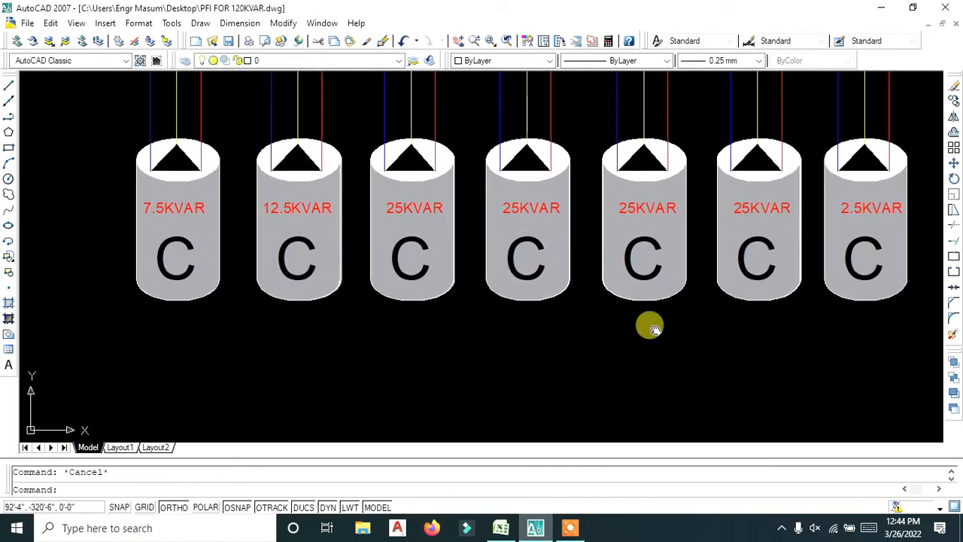
scroll(651, 332, "down", 6)
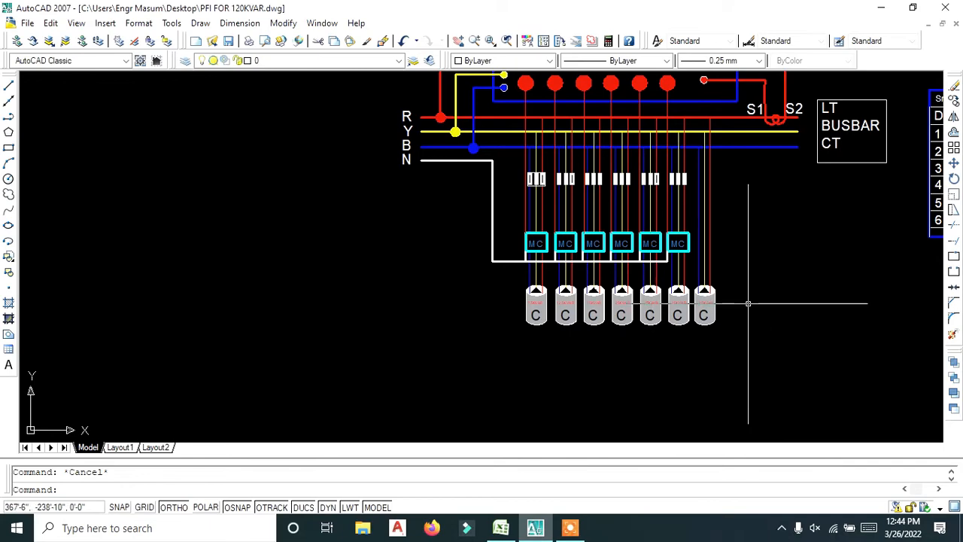
scroll(748, 303, "up", 3)
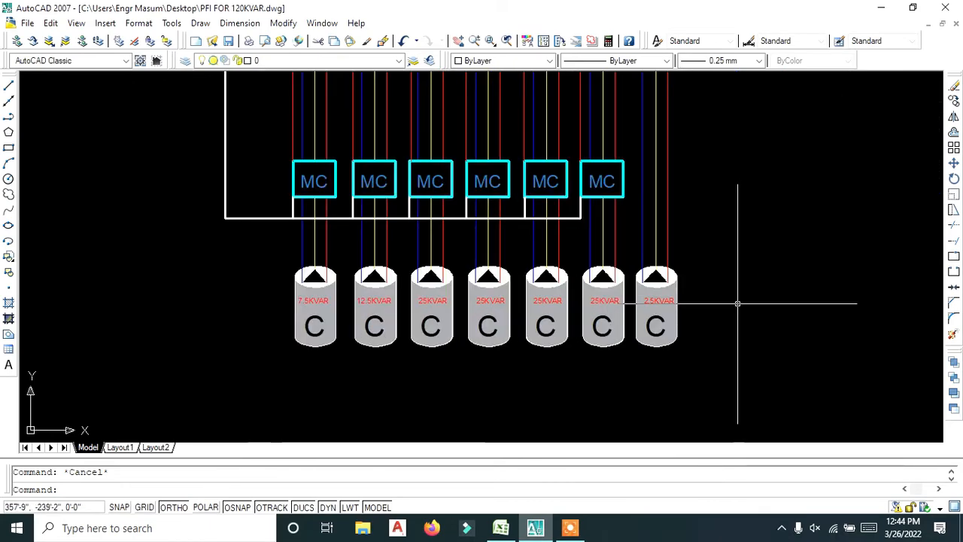
scroll(737, 304, "down", 3)
mouse_move(736, 298)
middle_mouse_down()
mouse_move(725, 297)
mouse_move(695, 327)
middle_mouse_up()
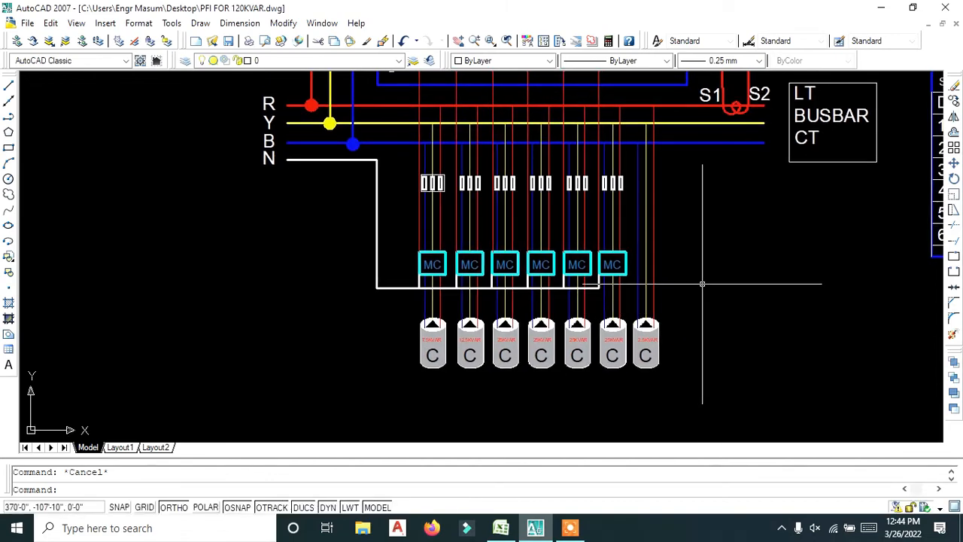
mouse_move(703, 271)
middle_mouse_down()
mouse_move(682, 314)
mouse_move(655, 310)
middle_mouse_up()
scroll(656, 294, "down", 2)
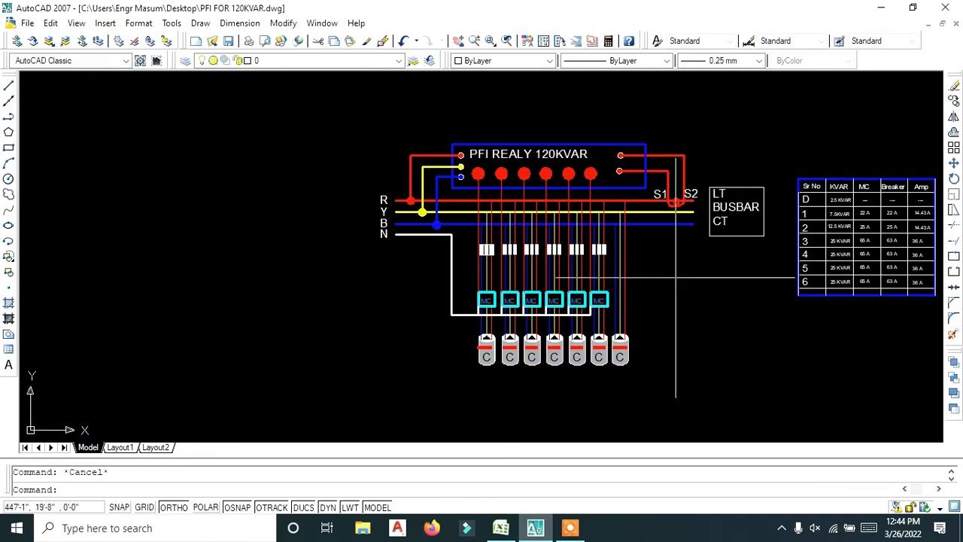
mouse_move(661, 275)
middle_mouse_down()
mouse_move(639, 284)
mouse_move(563, 279)
middle_mouse_up()
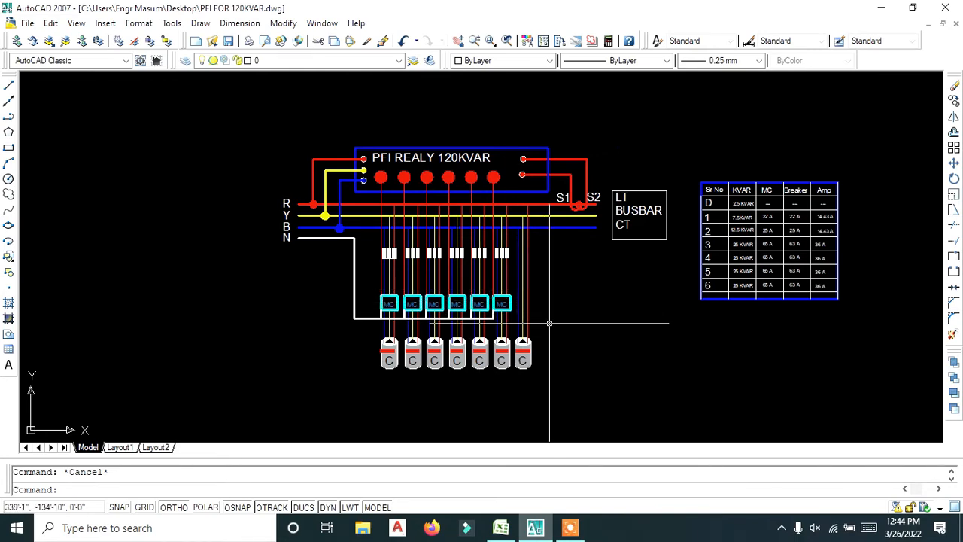
mouse_move(538, 318)
middle_mouse_down()
mouse_move(555, 292)
mouse_move(564, 338)
mouse_move(531, 316)
mouse_move(495, 311)
mouse_move(502, 320)
middle_mouse_up()
scroll(560, 297, "up", 2)
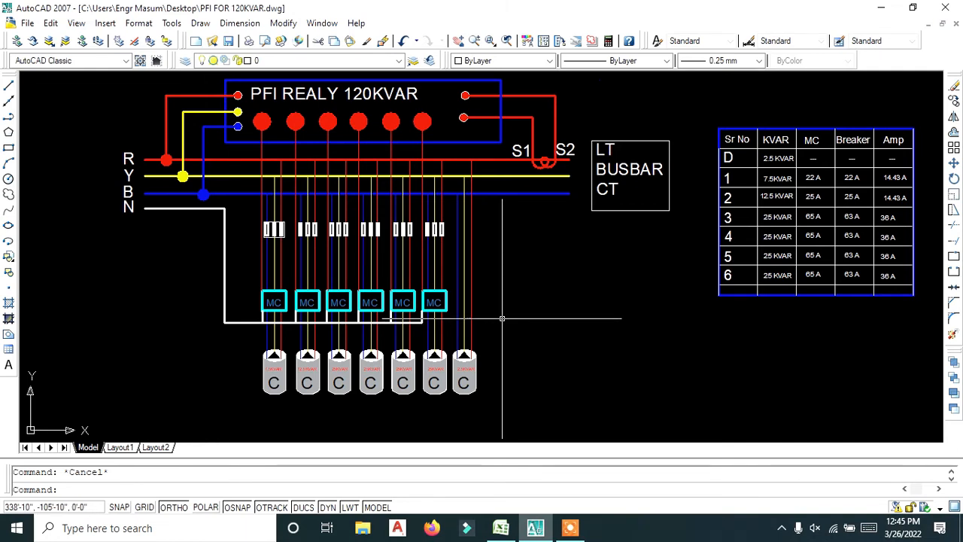
middle_click_drag(505, 299, 523, 319)
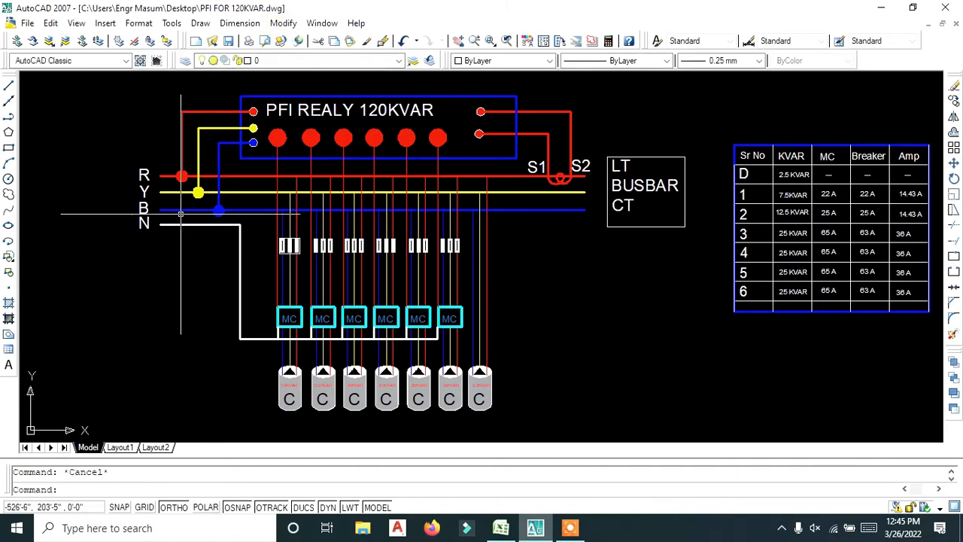
scroll(431, 263, "down", 2)
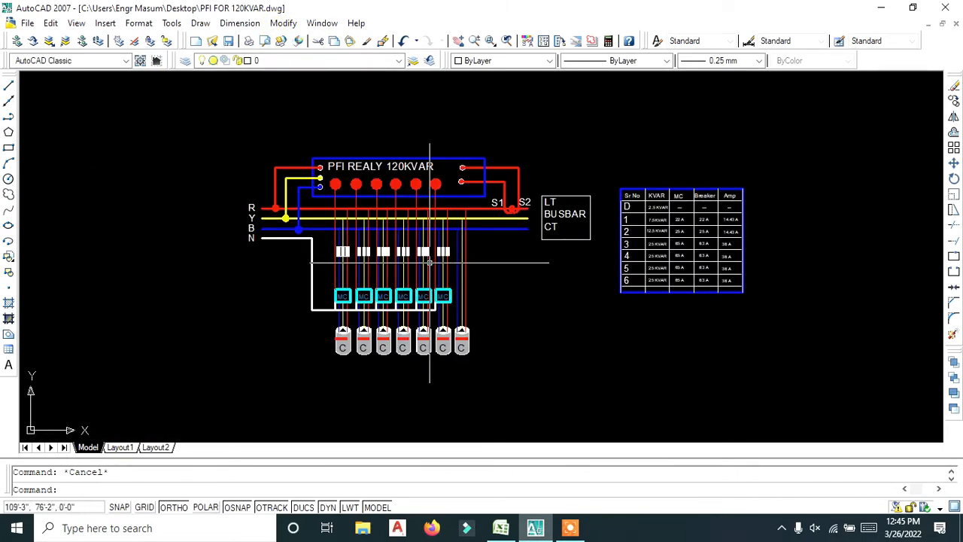
key("ctrl+s")
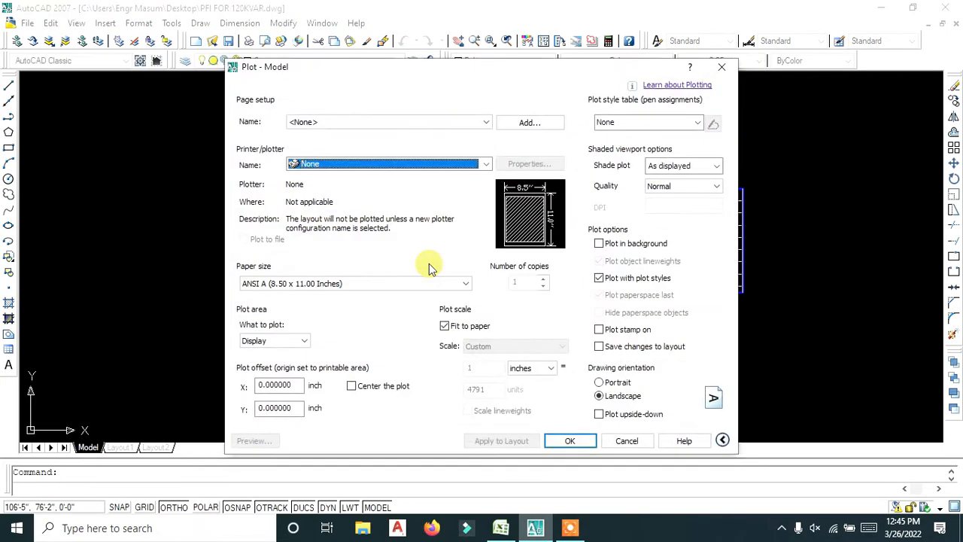
left_click(354, 122)
left_click(358, 143)
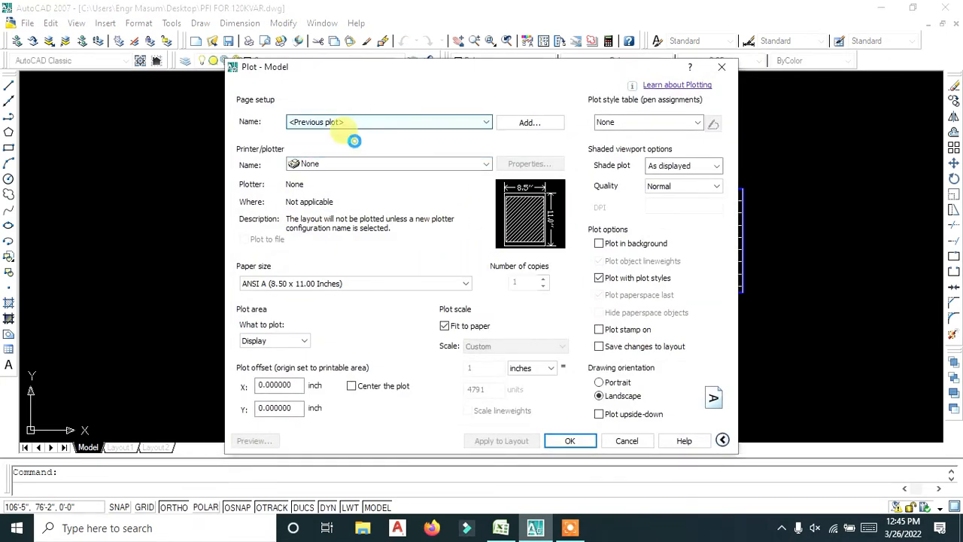
left_click(381, 345)
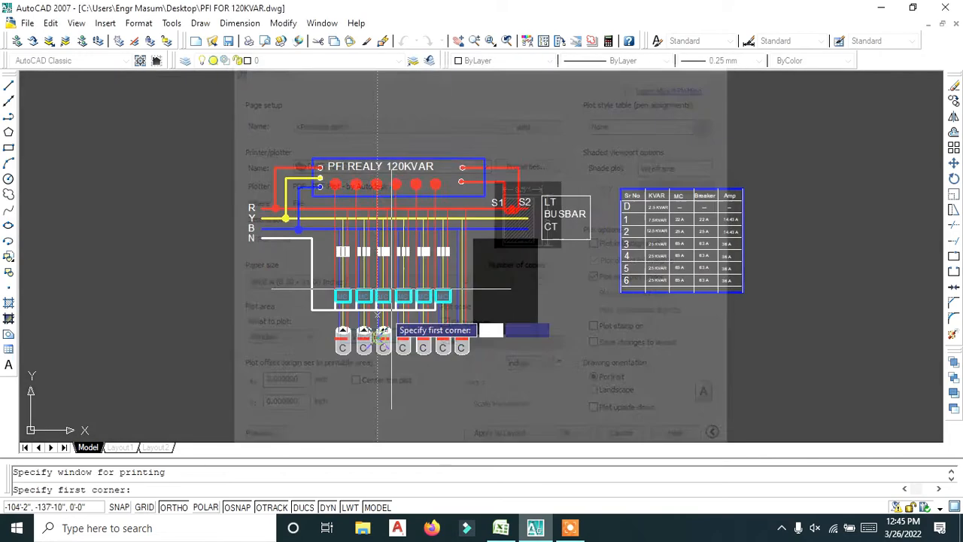
left_click(226, 140)
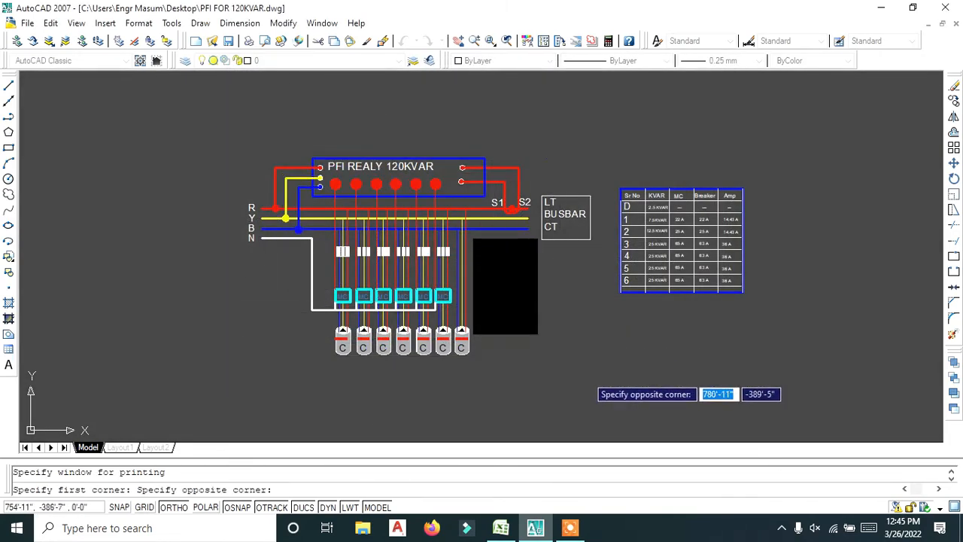
key("Escape")
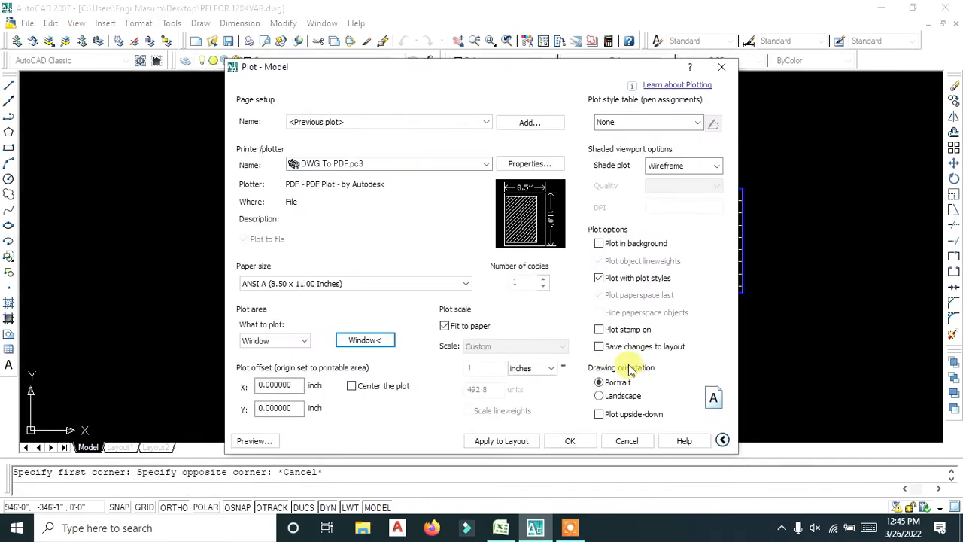
left_click(722, 69)
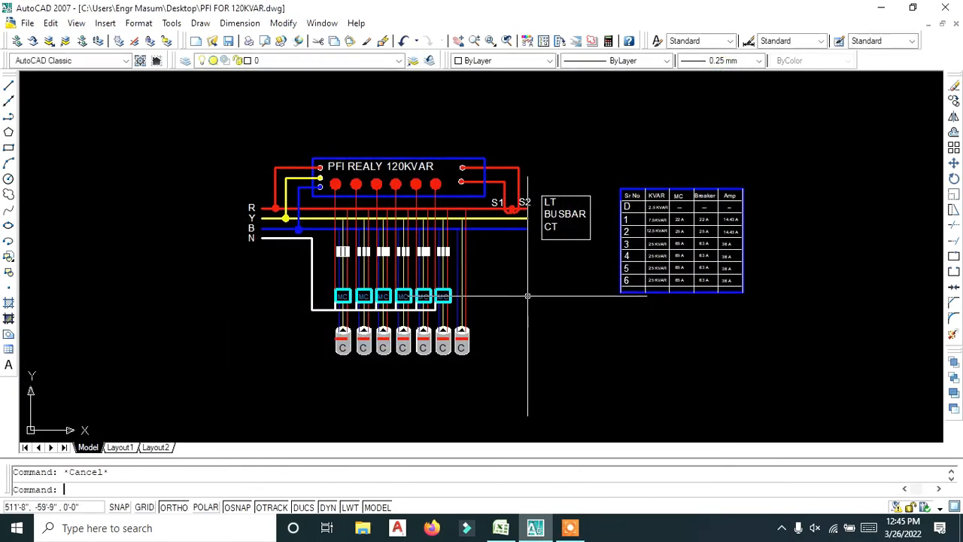
scroll(539, 272, "down", 1)
scroll(543, 249, "up", 5)
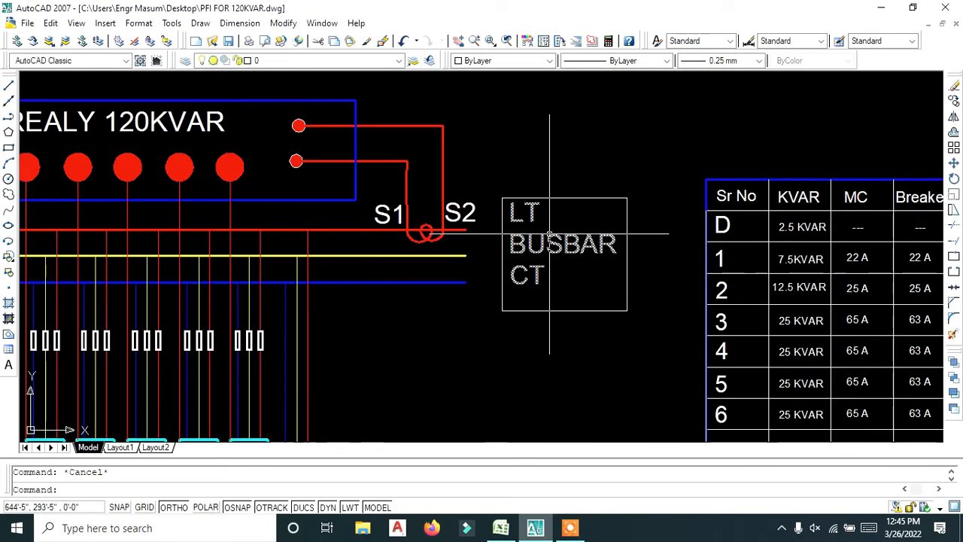
left_click(498, 173)
left_click(650, 325)
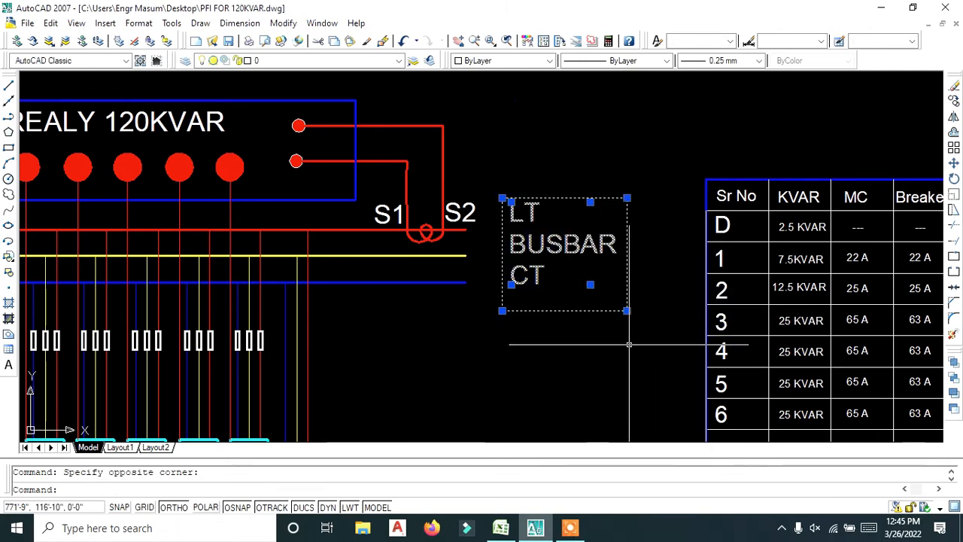
type("m")
key("Return")
left_click(564, 198)
middle_click_drag(529, 125, 553, 224)
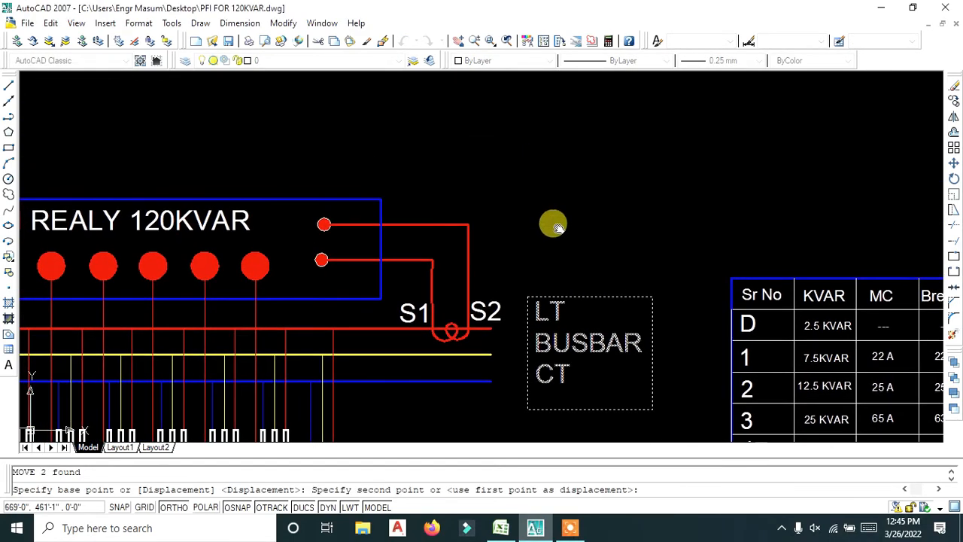
key("Escape")
- Erase the LT BUSBAR CT label together with its box beside the current transformer
left_click(523, 279)
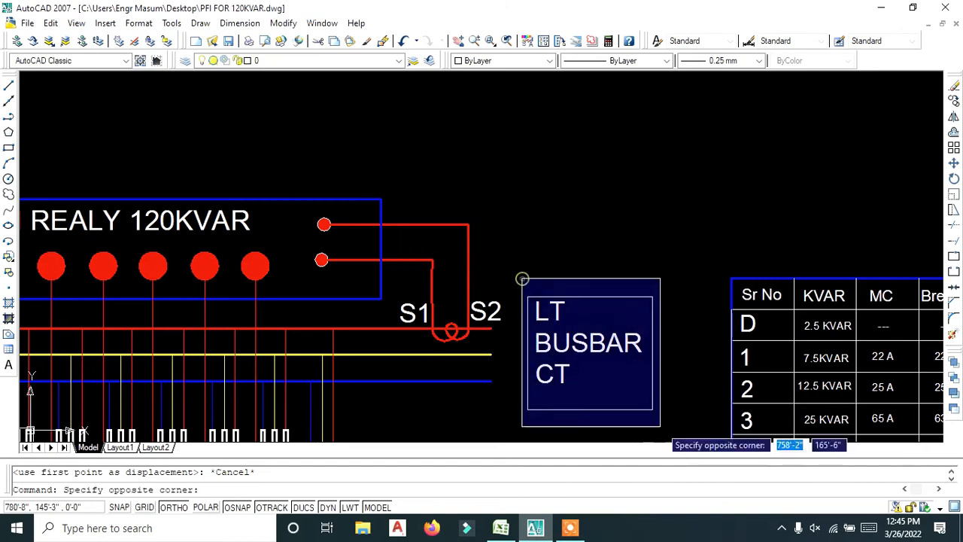
type("E")
key("Return")
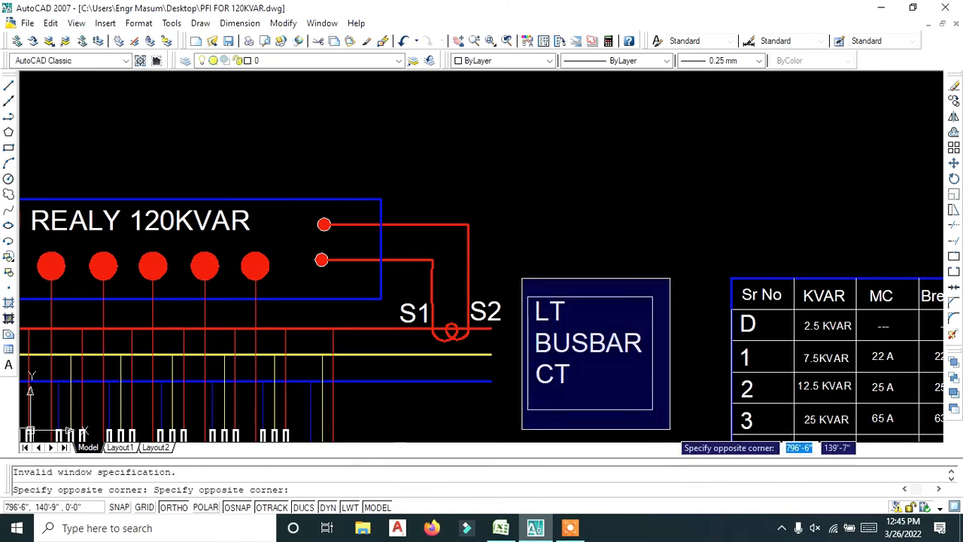
left_click(670, 427)
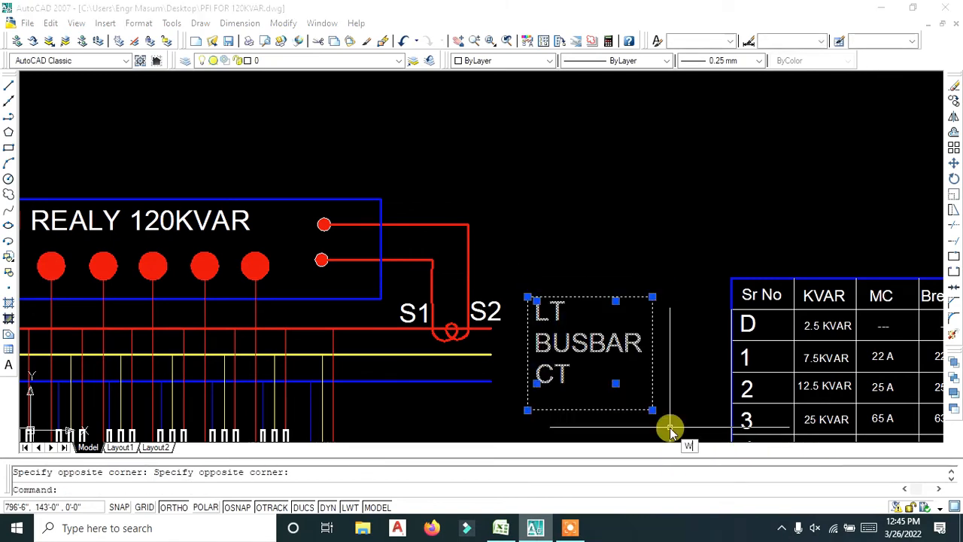
type("e")
key("Return")
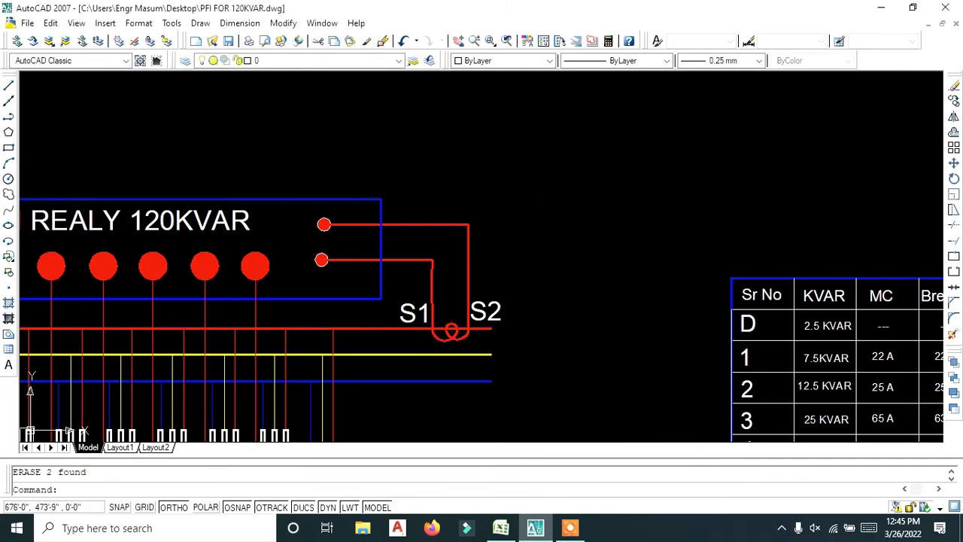
- Move the whole rating table horizontally to the left, closer to the current transformer end of the wiring diagram
scroll(589, 233, "down", 2)
middle_click_drag(594, 310, 594, 238)
left_click(639, 152)
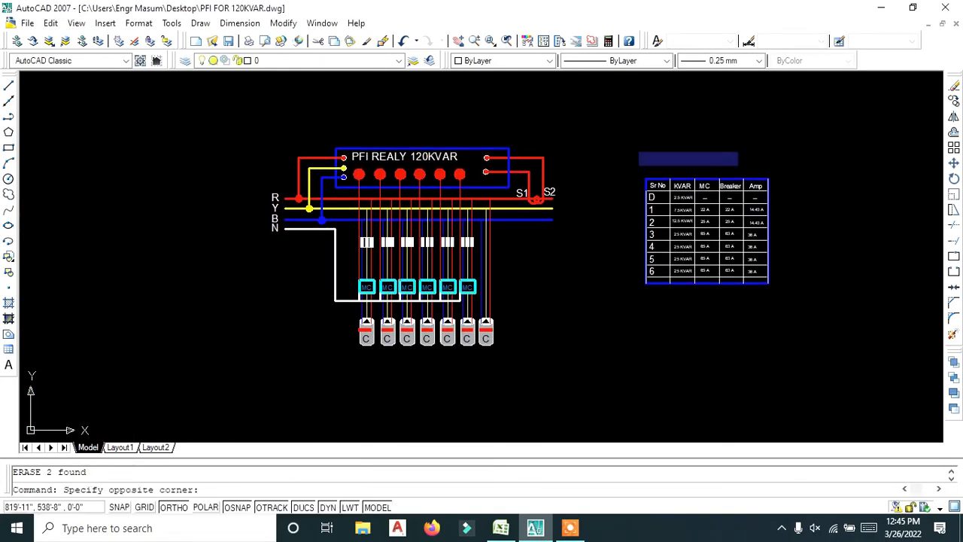
left_click(775, 309)
type("m")
key("Return")
left_click(749, 320)
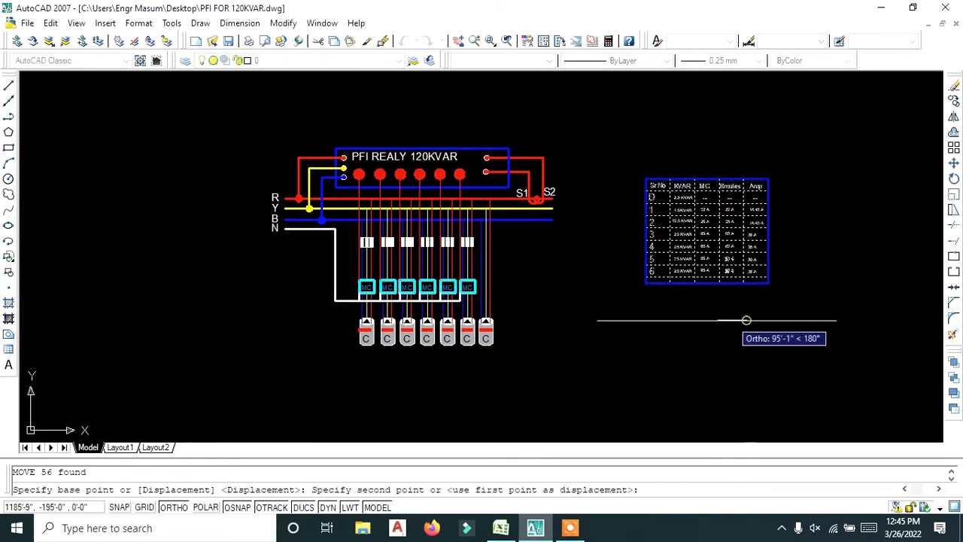
left_click(674, 320)
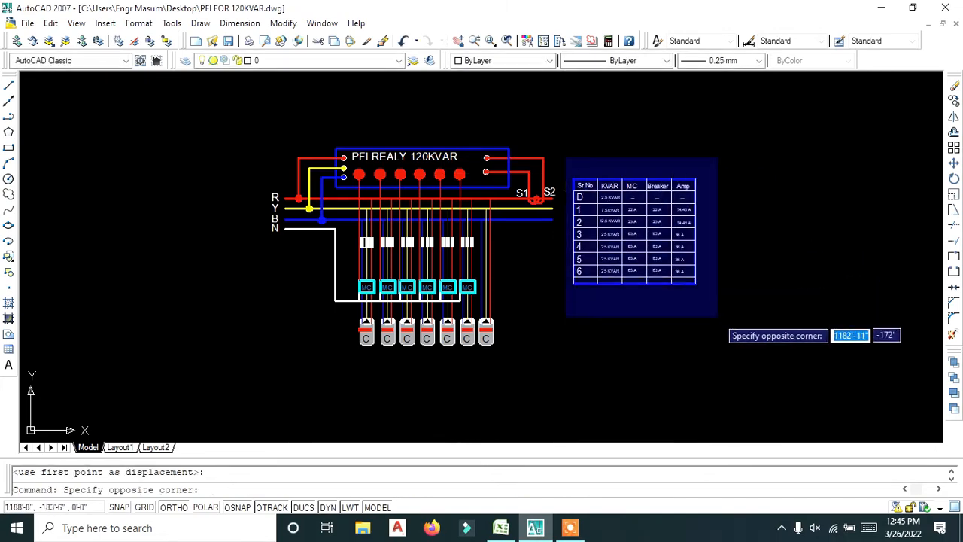
- Move the rating table straight down in two moves until its lower edge is level with the capacitors
left_click(719, 318)
type("m")
key("Return")
left_click(665, 322)
left_click(665, 365)
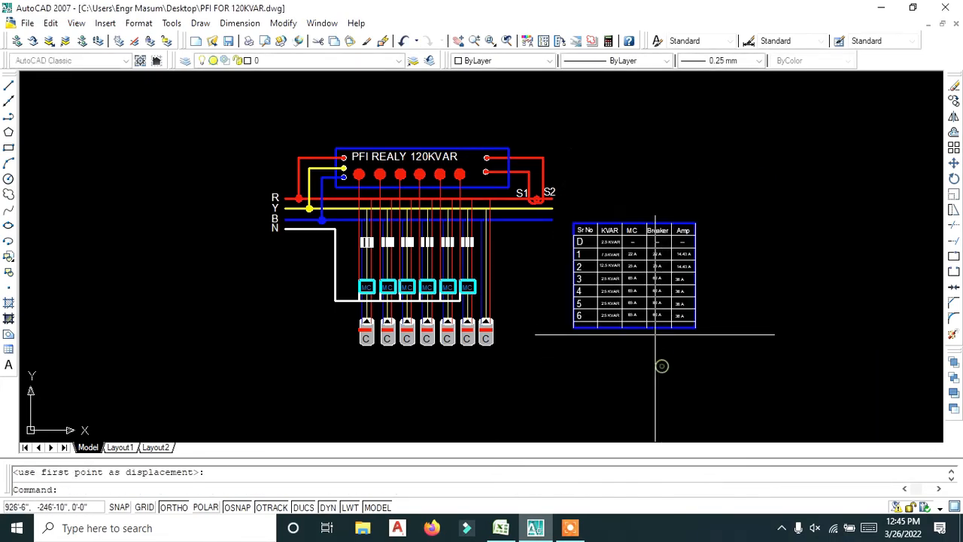
left_click(572, 202)
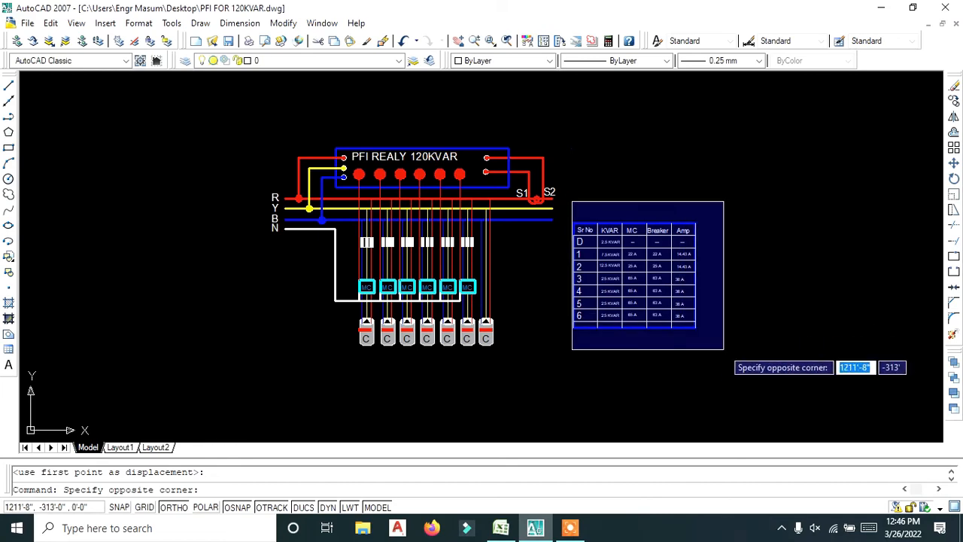
left_click(702, 337)
type("m")
key("Return")
left_click(687, 351)
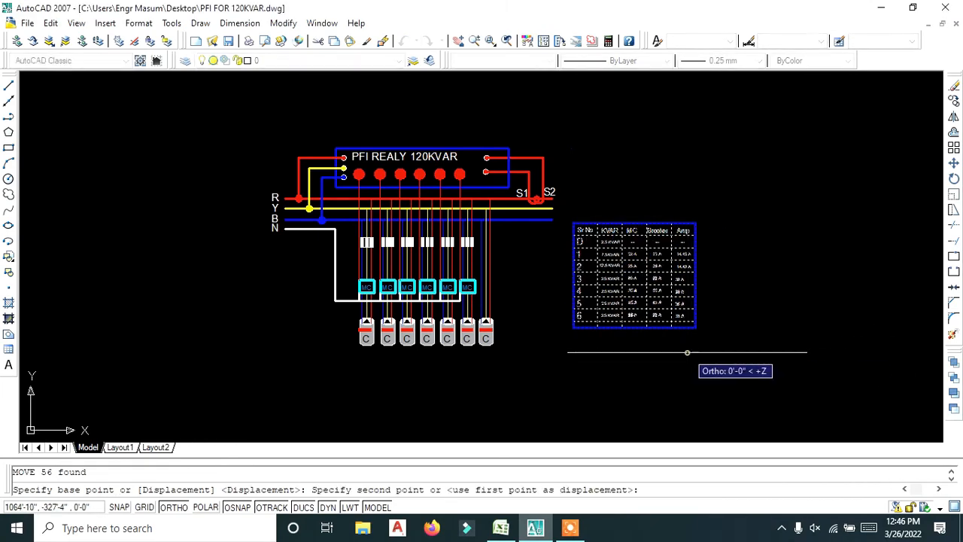
left_click(686, 368)
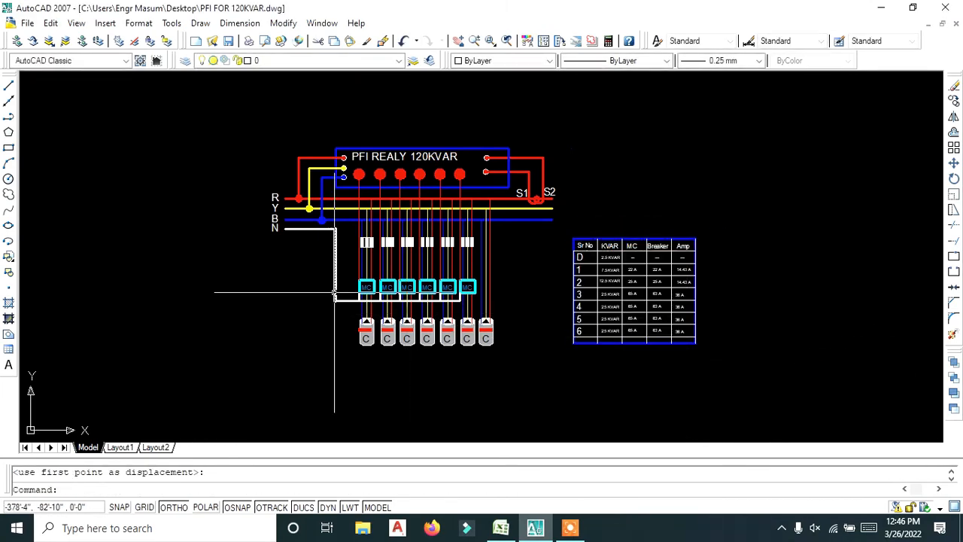
- Move the vertical segment of the N neutral line about 67' to the right, closer to the first contactor
scroll(334, 292, "up", 2)
left_click(343, 269)
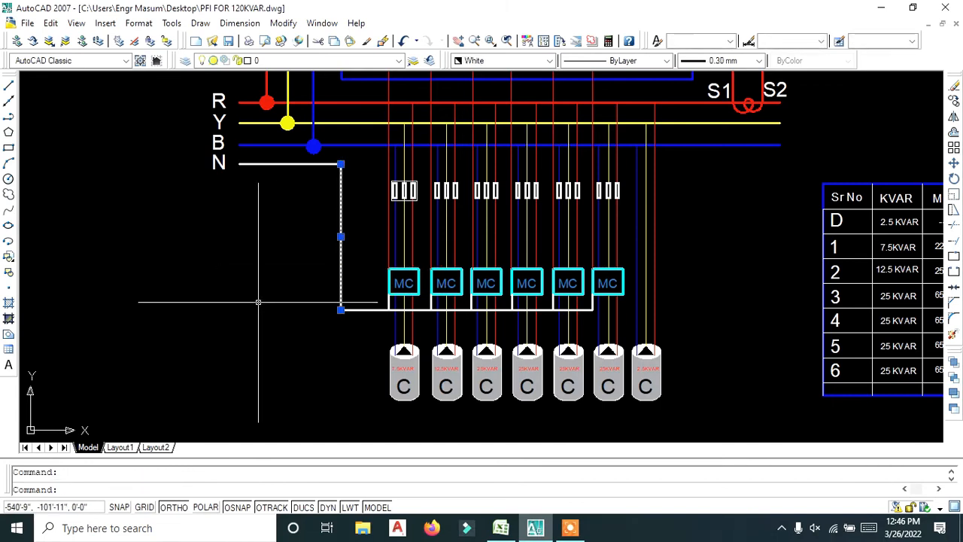
type("r")
key("Return")
left_click(260, 315)
left_click(290, 318)
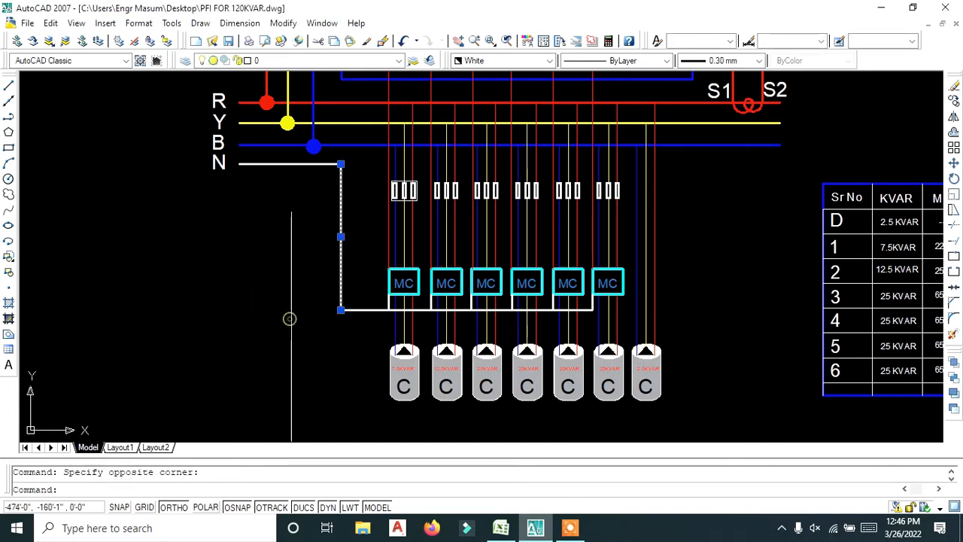
type("m")
key("Return")
left_click(292, 340)
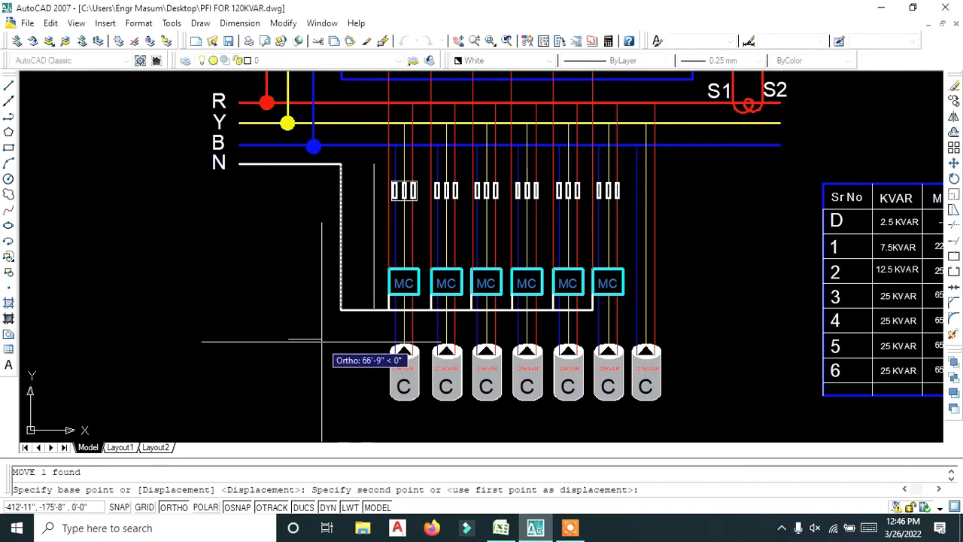
left_click(323, 341)
- Fillet the moved vertical neutral segment and the horizontal neutral line below the contactors with radius 0 to form a sharp corner
type("f")
key("Return")
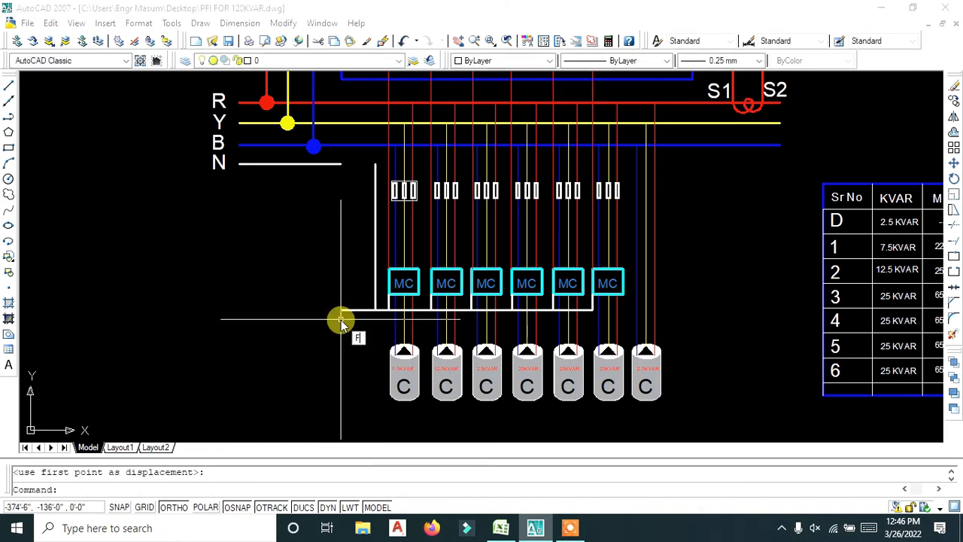
type("r")
key("Return")
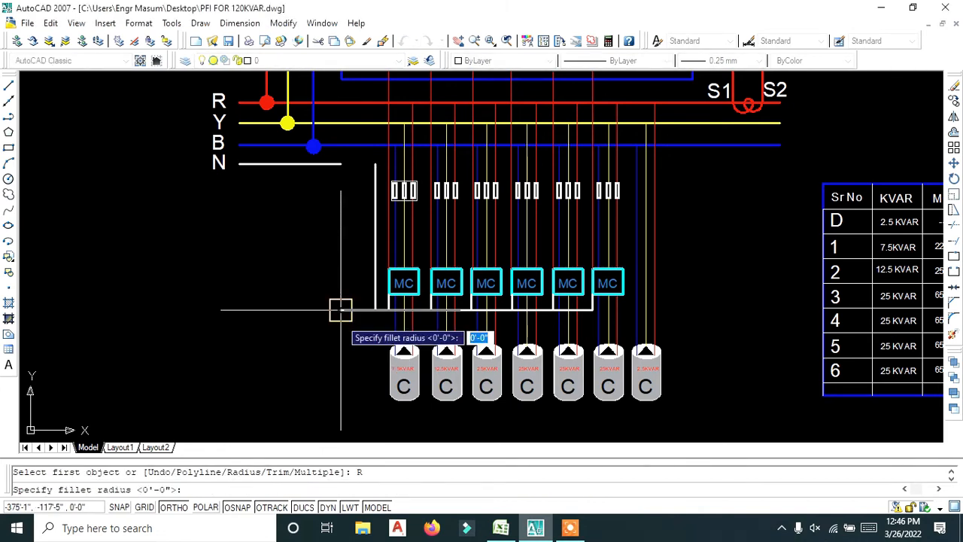
type("0")
key("Return")
scroll(374, 309, "up", 2)
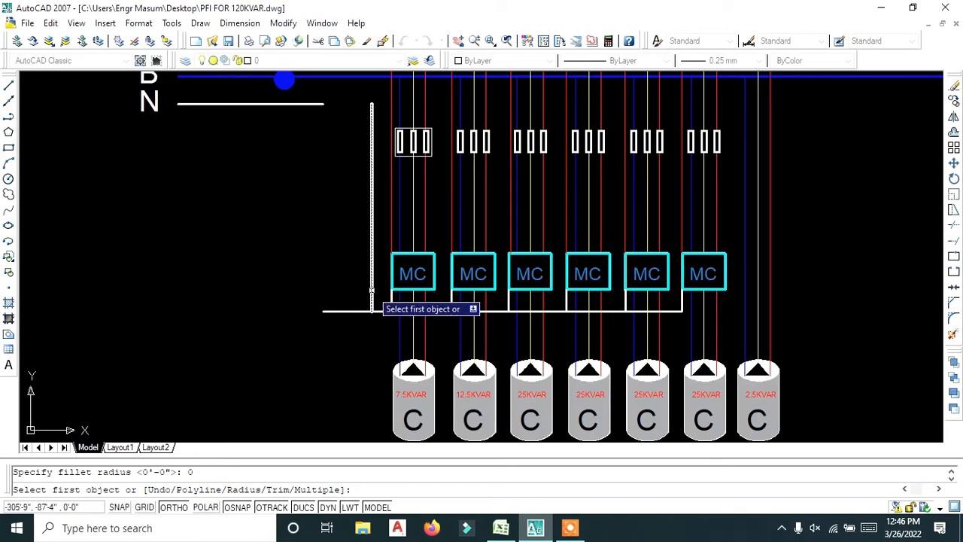
left_click(372, 305)
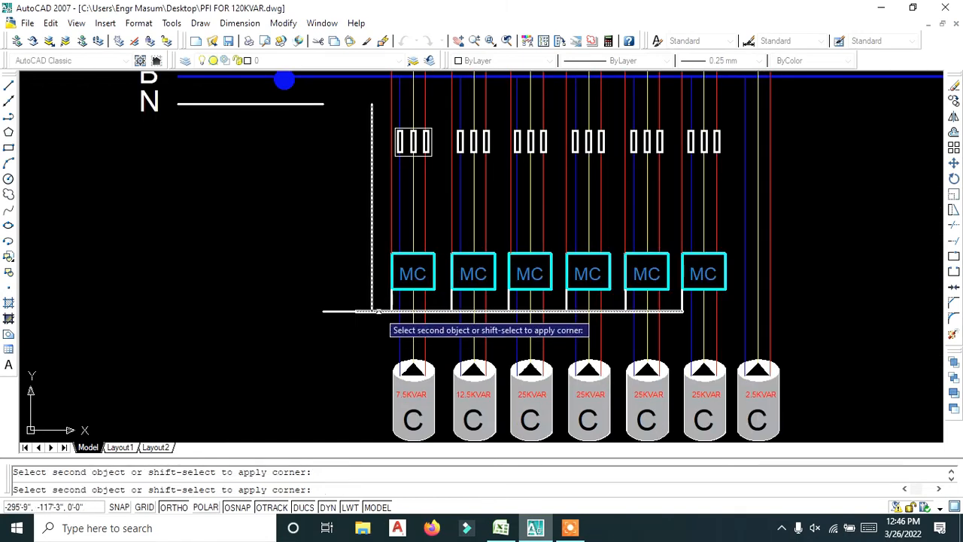
key("Escape")
- Erase the leftover horizontal neutral stub to the left of the new corner
left_click(342, 323)
left_click(318, 284)
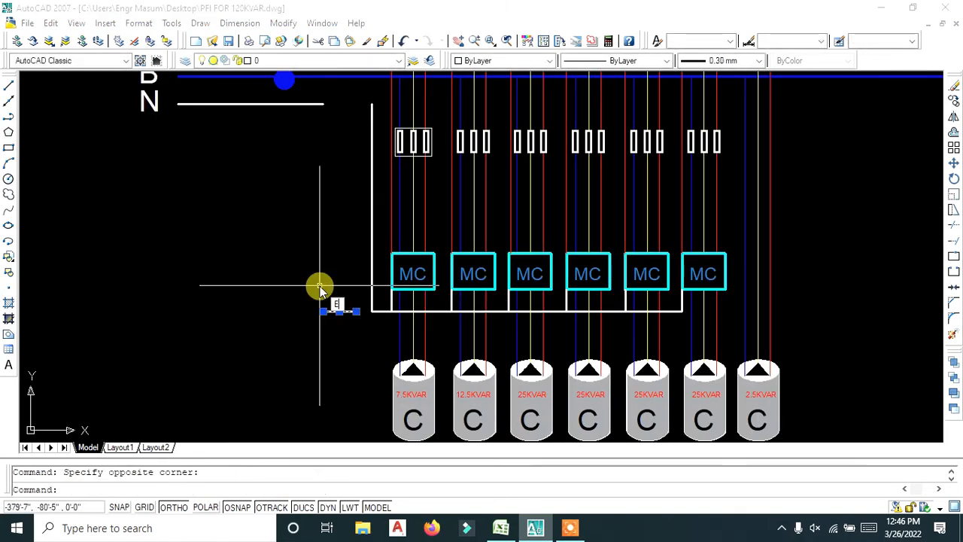
key("Delete")
- Extend the horizontal N line to meet the top of the moved vertical neutral segment
middle_click_drag(350, 180, 373, 264)
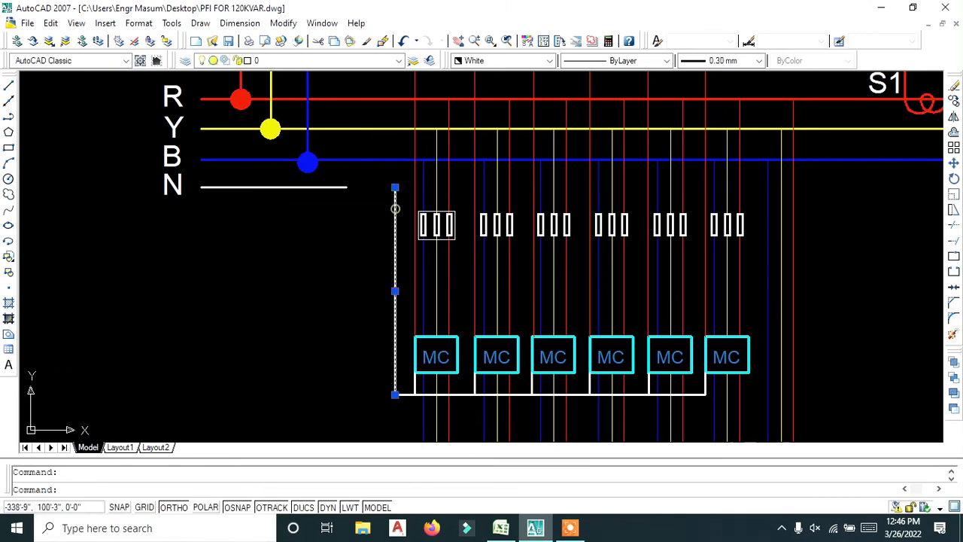
key("Return")
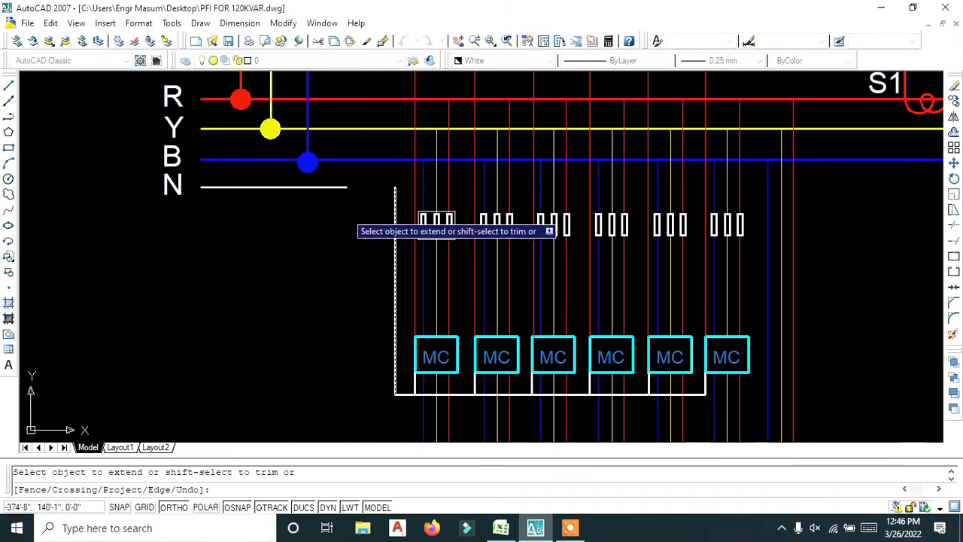
left_click(338, 186)
key("Escape")
- Move the rating table about 230' to the left so it sits right beside the last capacitor
scroll(347, 227, "down", 4)
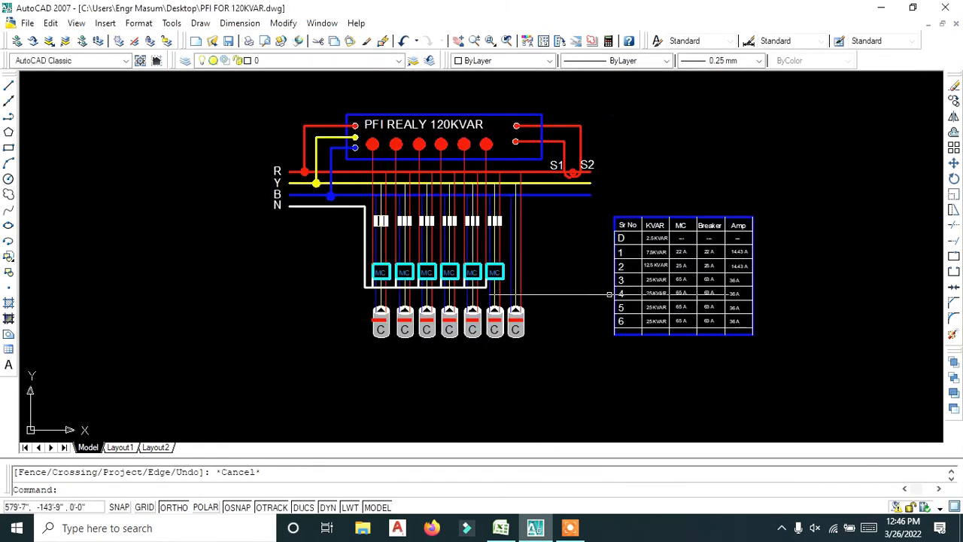
left_click(768, 359)
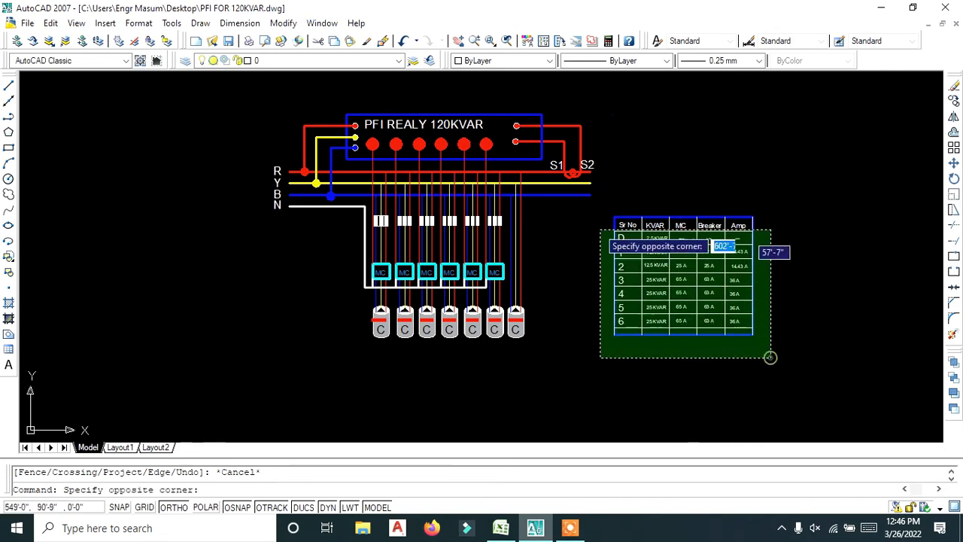
left_click(584, 198)
type("m")
key("Return")
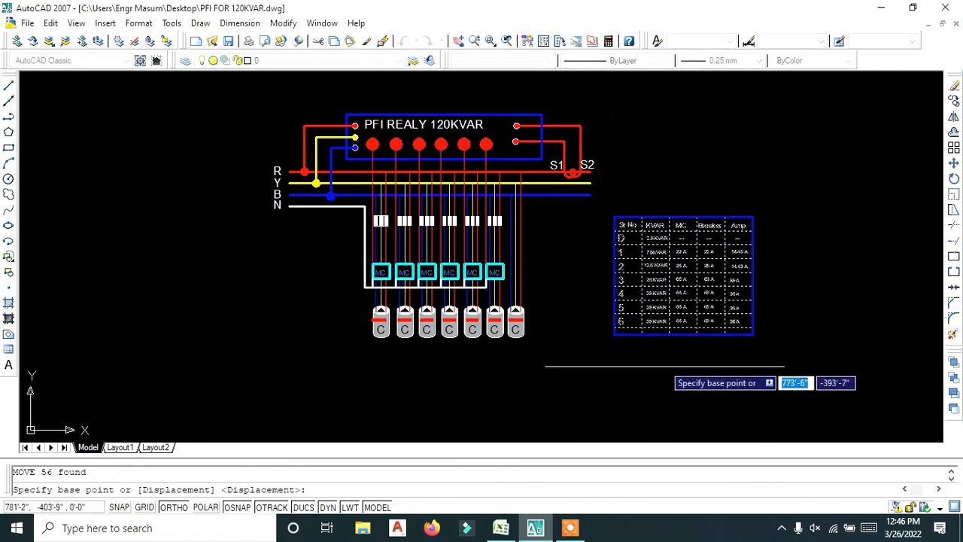
left_click(734, 378)
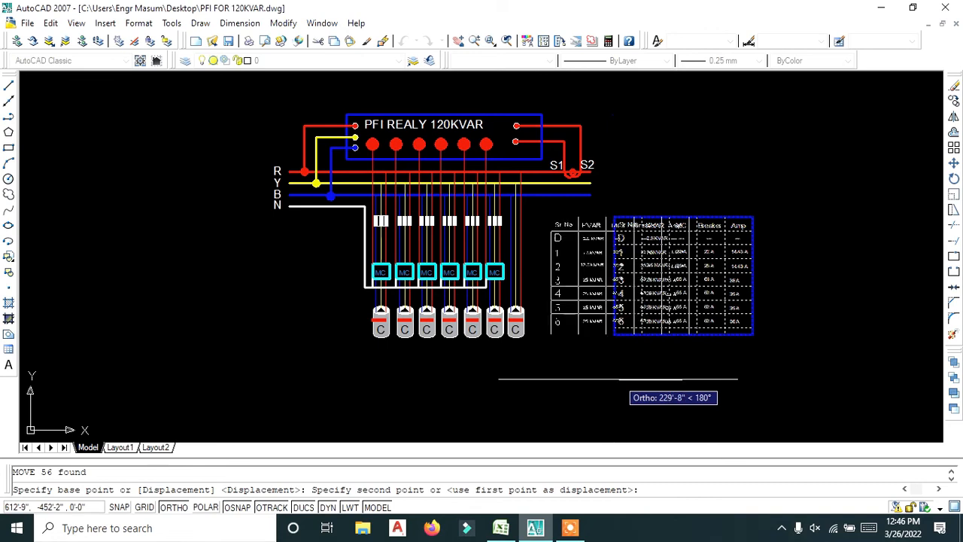
left_click(618, 379)
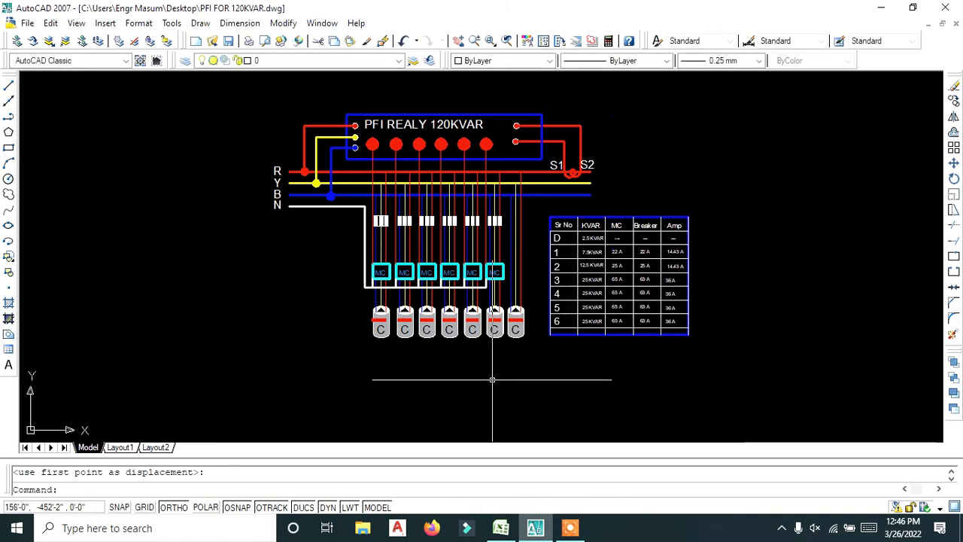
- Draw a rectangular border of about 1670' by 1130' around the wiring diagram and the rating table
scroll(490, 375, "down", 1)
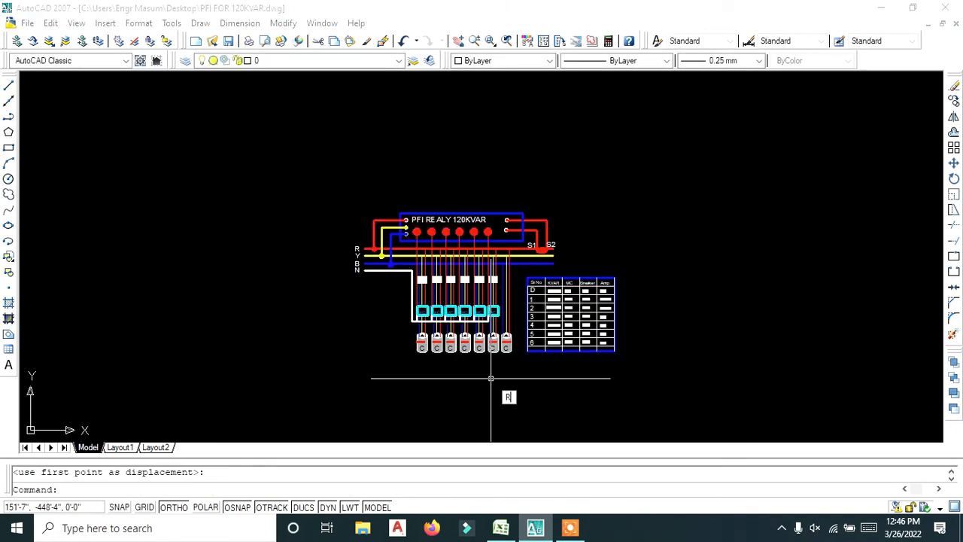
key("Return")
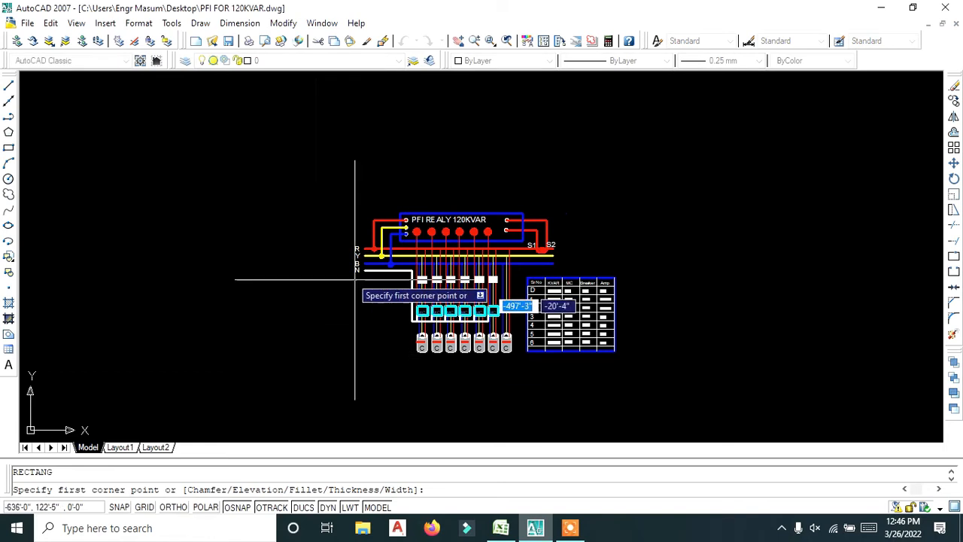
left_click(343, 190)
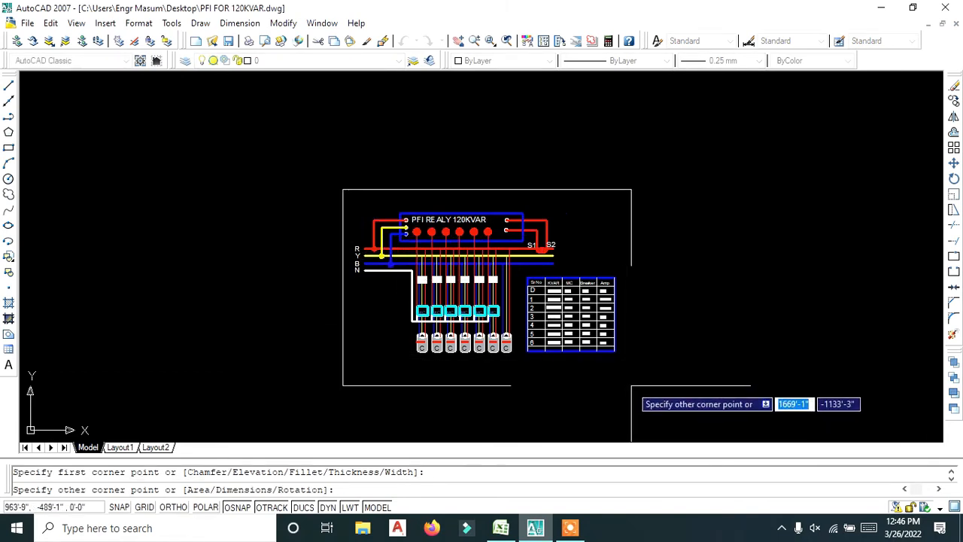
left_click(635, 388)
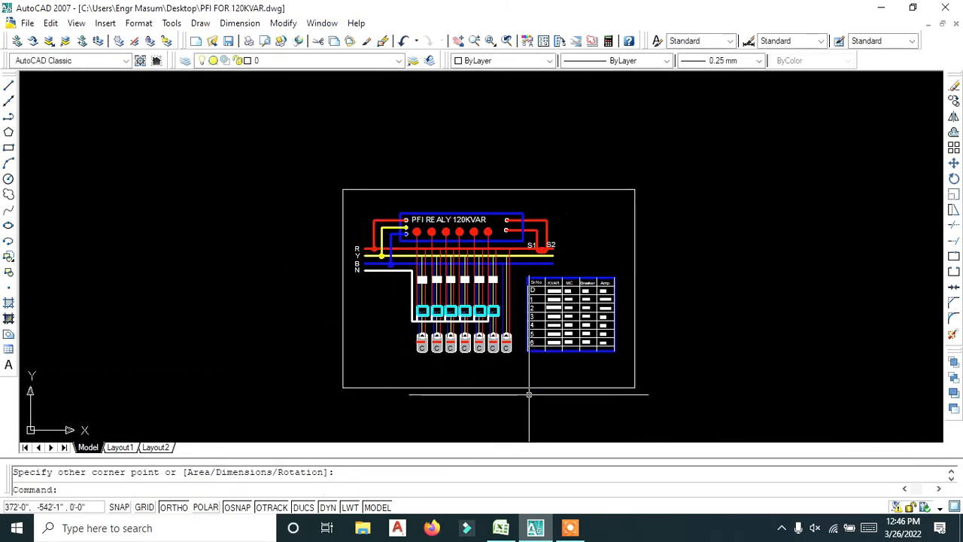
- Start plotting the drawing and load the page setup of the previous plot
key("ctrl+o")
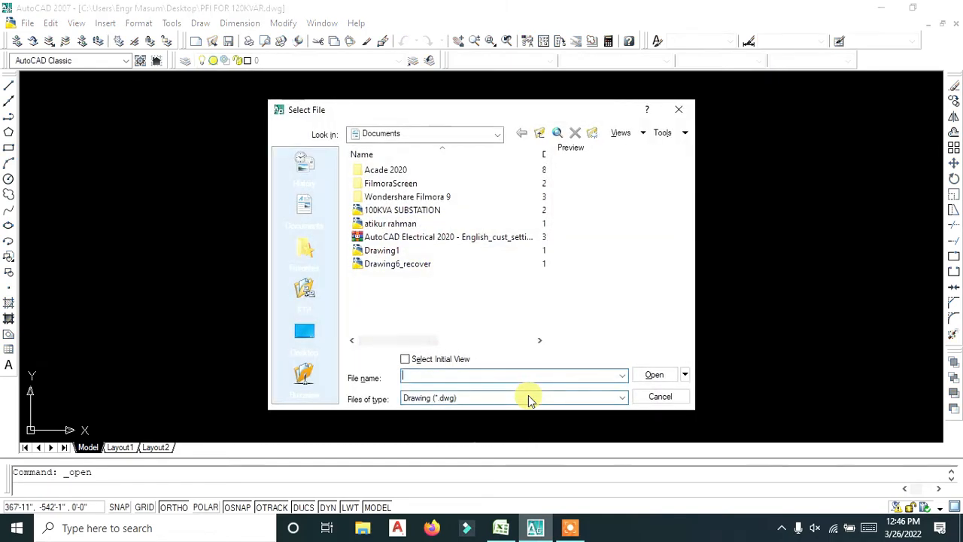
left_click(674, 113)
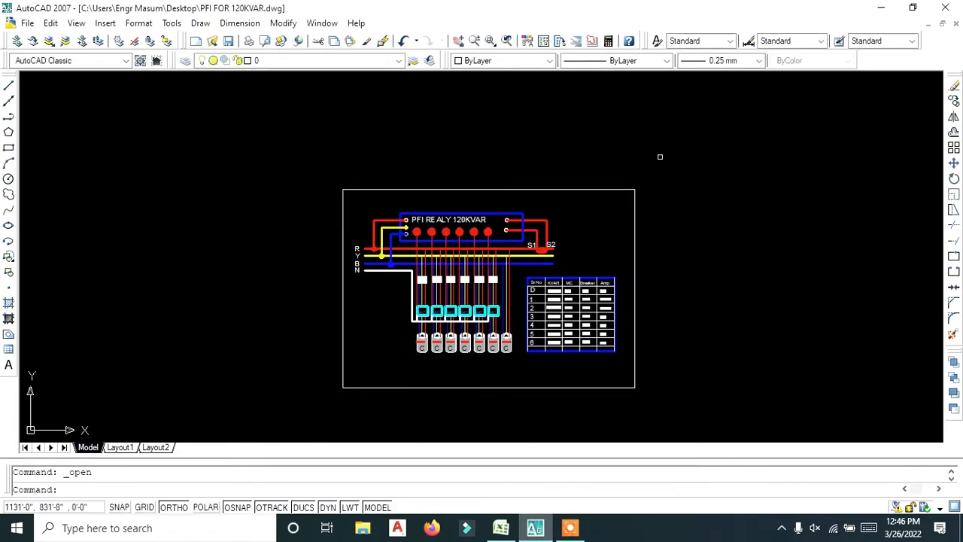
key("ctrl+p")
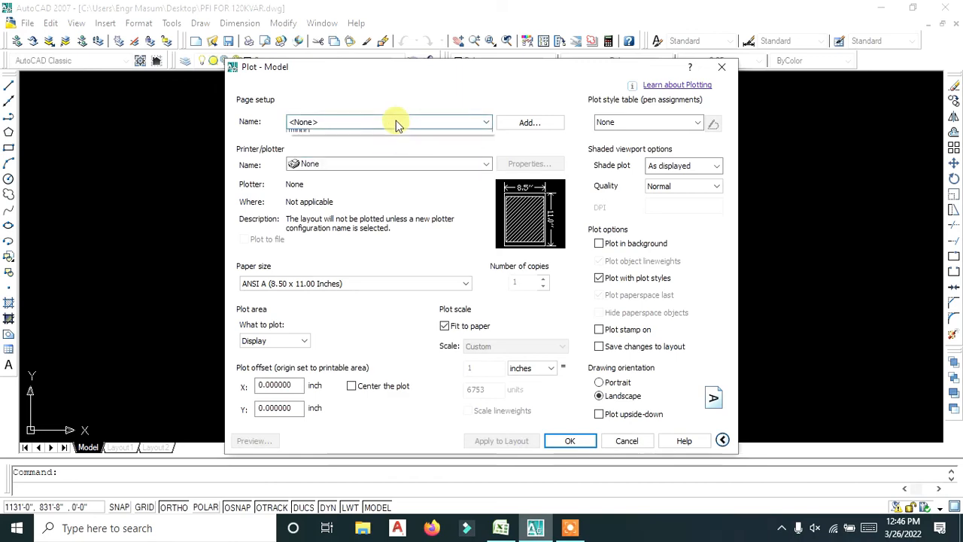
left_click(396, 122)
left_click(386, 143)
- Define the plot area as a window along the outer frame around the bordered drawing on Layout2
left_click(377, 341)
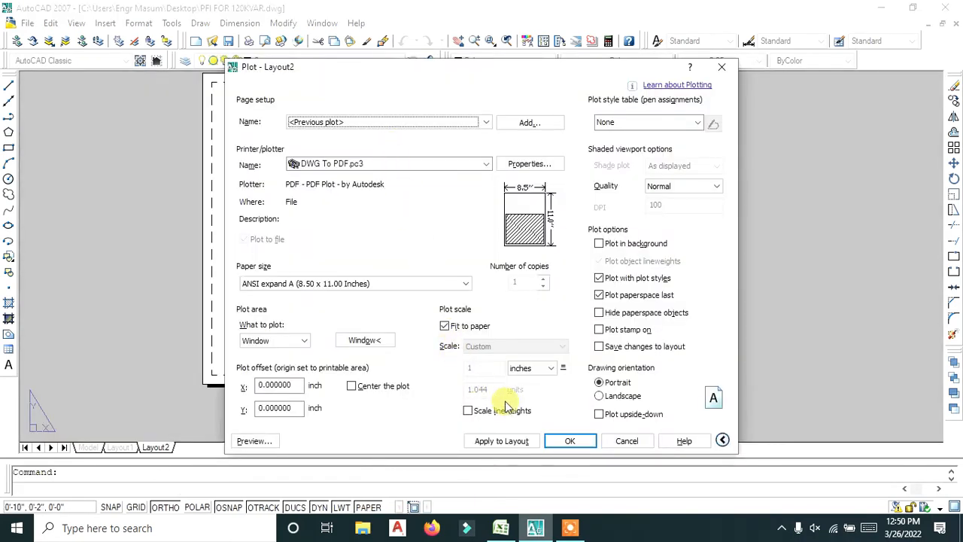
left_click(364, 340)
left_click(250, 111)
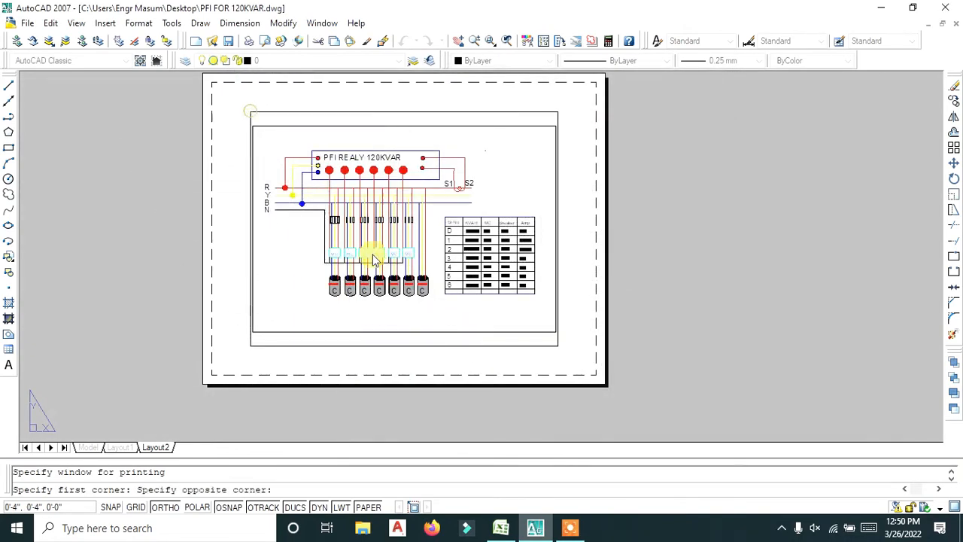
left_click(558, 344)
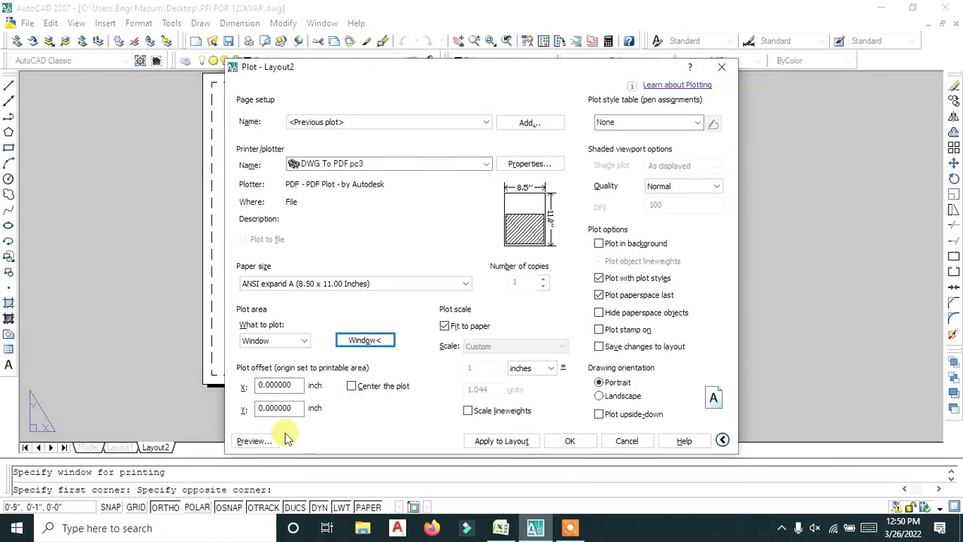
- Preview the plot and examine the contactor wiring, the capacitors and the rating table up close
left_click(252, 441)
scroll(464, 365, "up", 5)
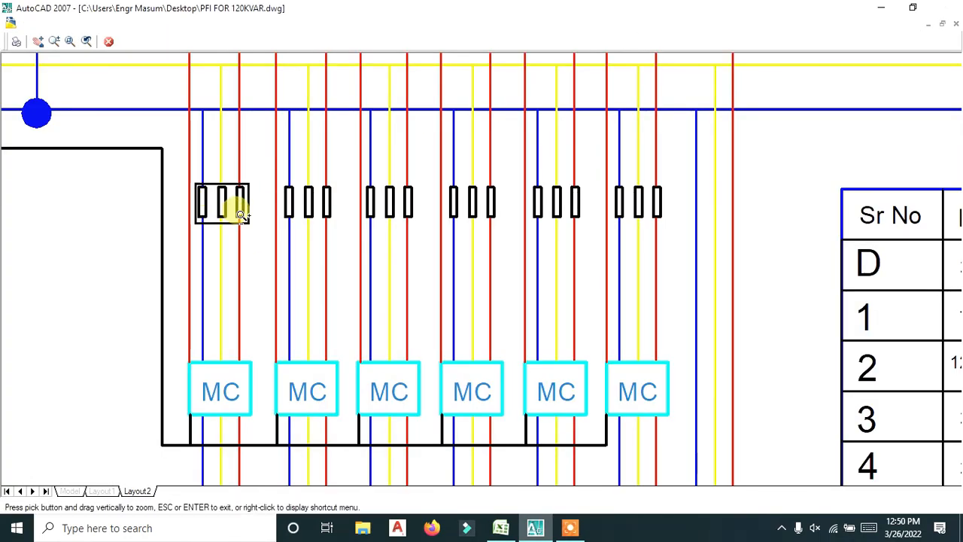
scroll(240, 215, "down", 3)
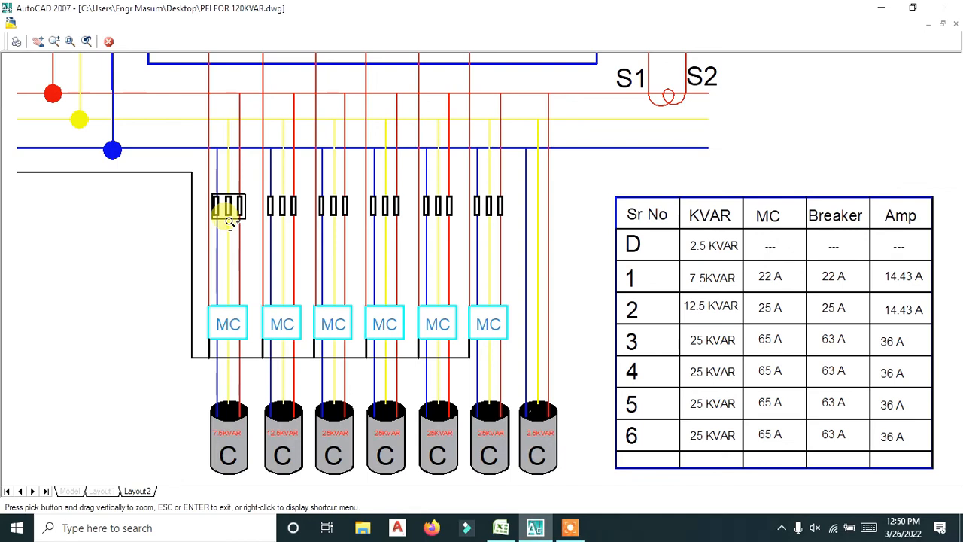